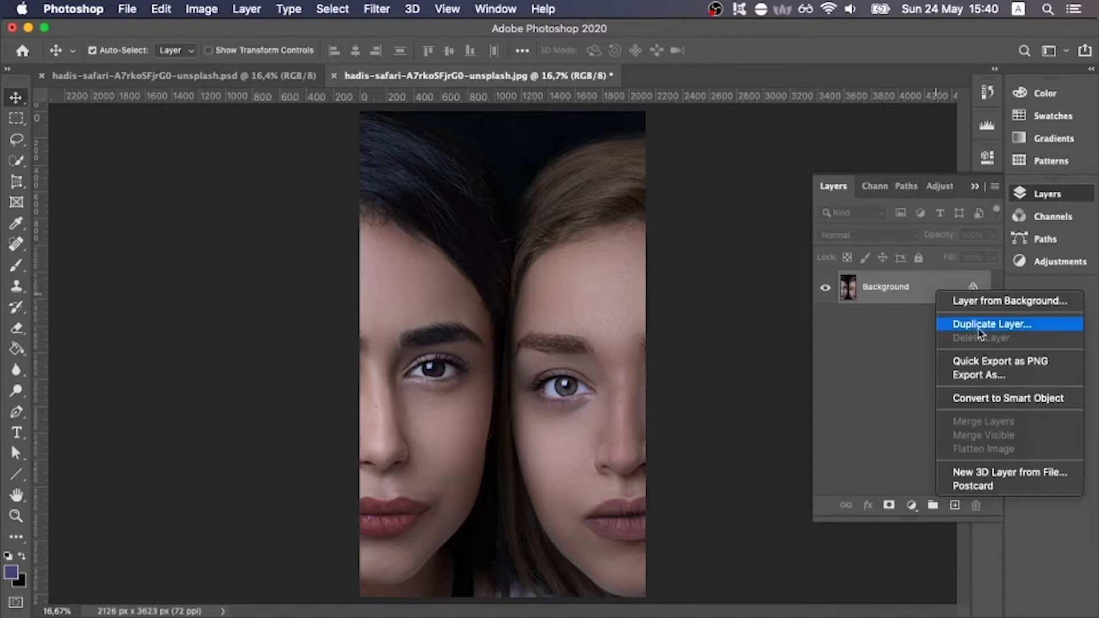
- Duplicate the Background layer and add a new empty layer above the copy
click(980, 324)
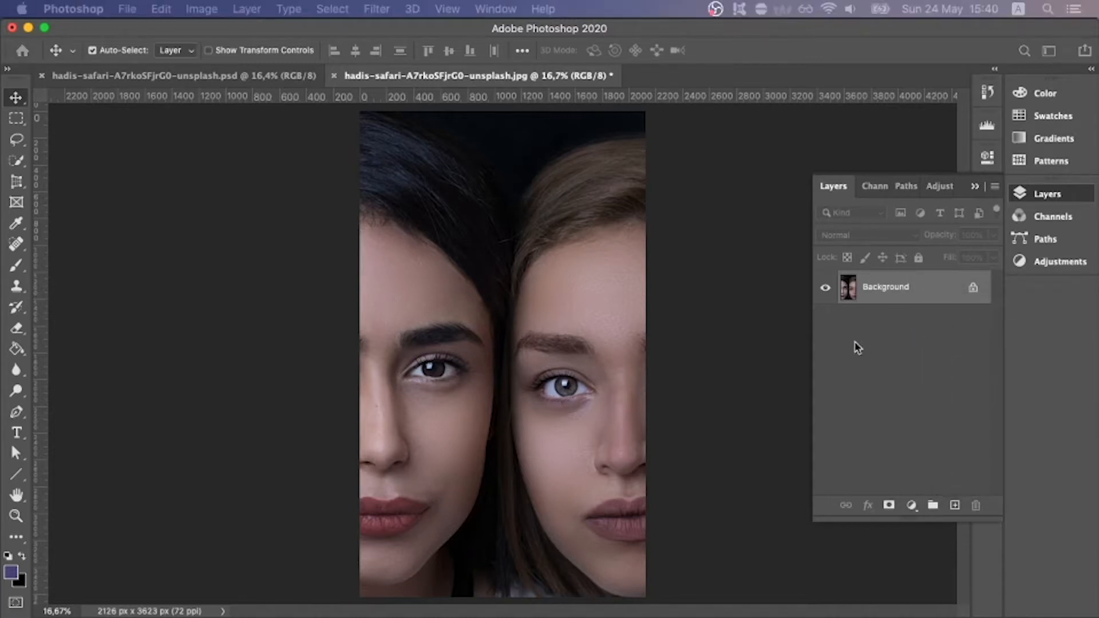
key(Return)
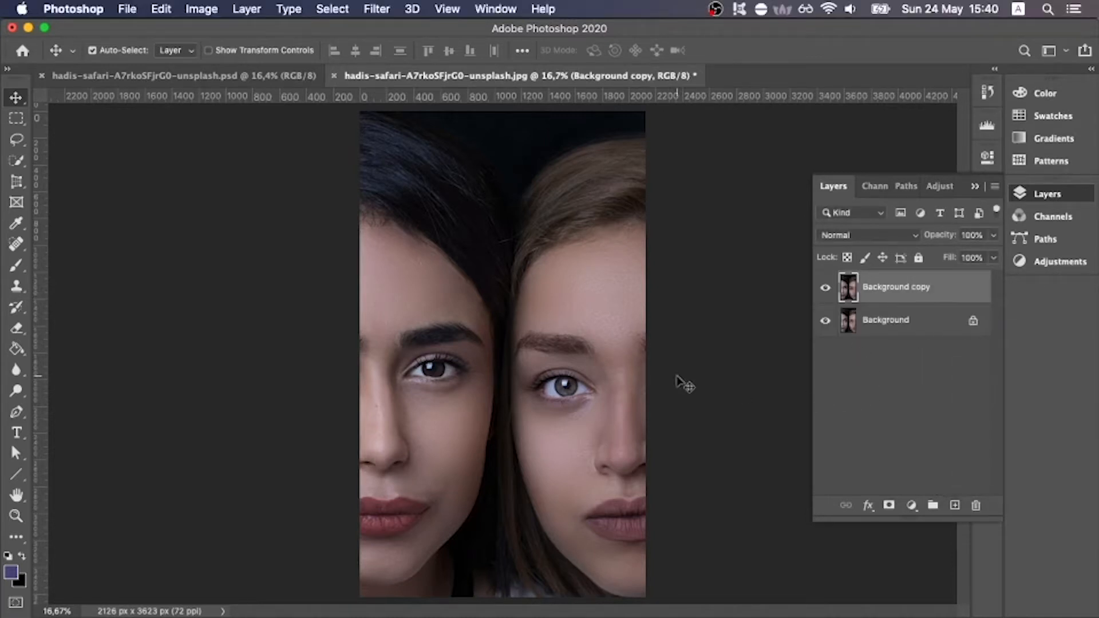
click(954, 505)
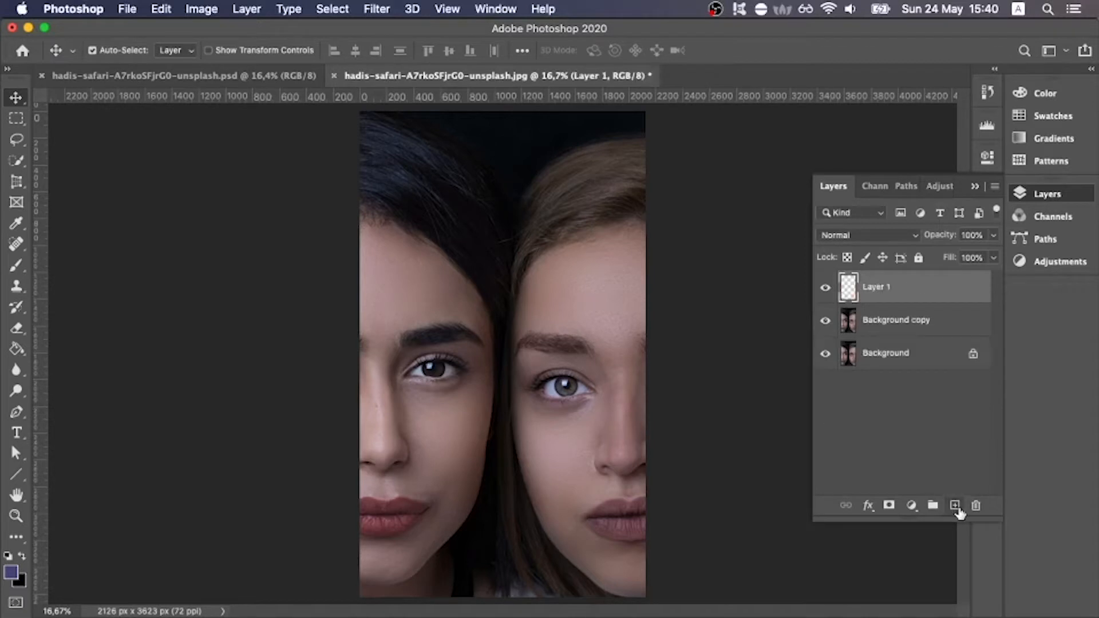
- Put the new empty layer into a group named "Right eye"
right_click(896, 288)
key(Escape)
right_click(887, 291)
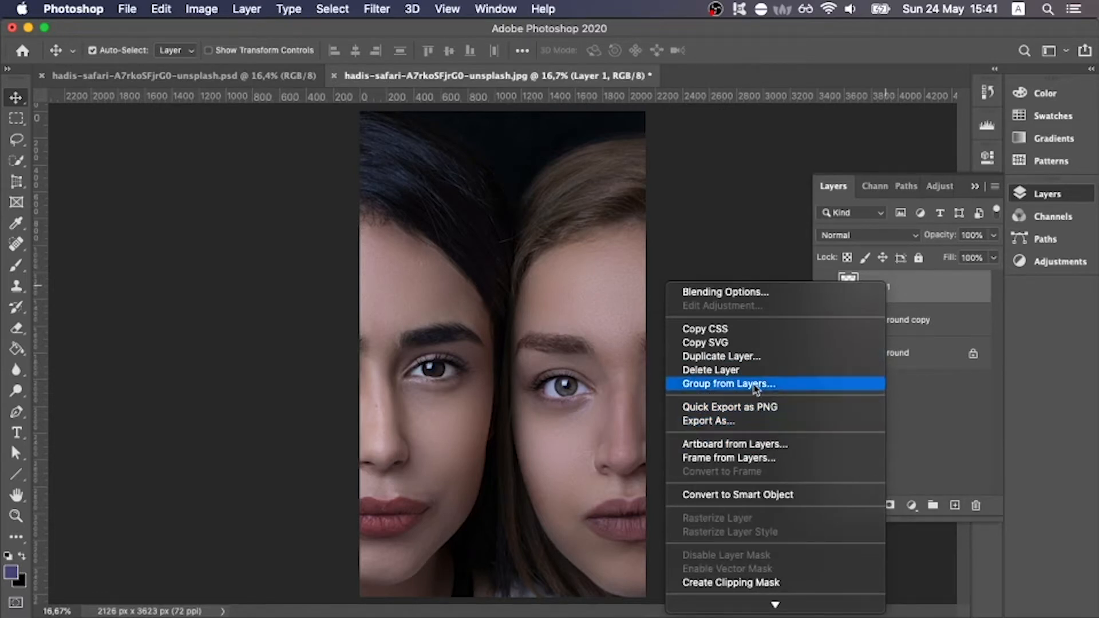
click(755, 384)
text(Right eye)
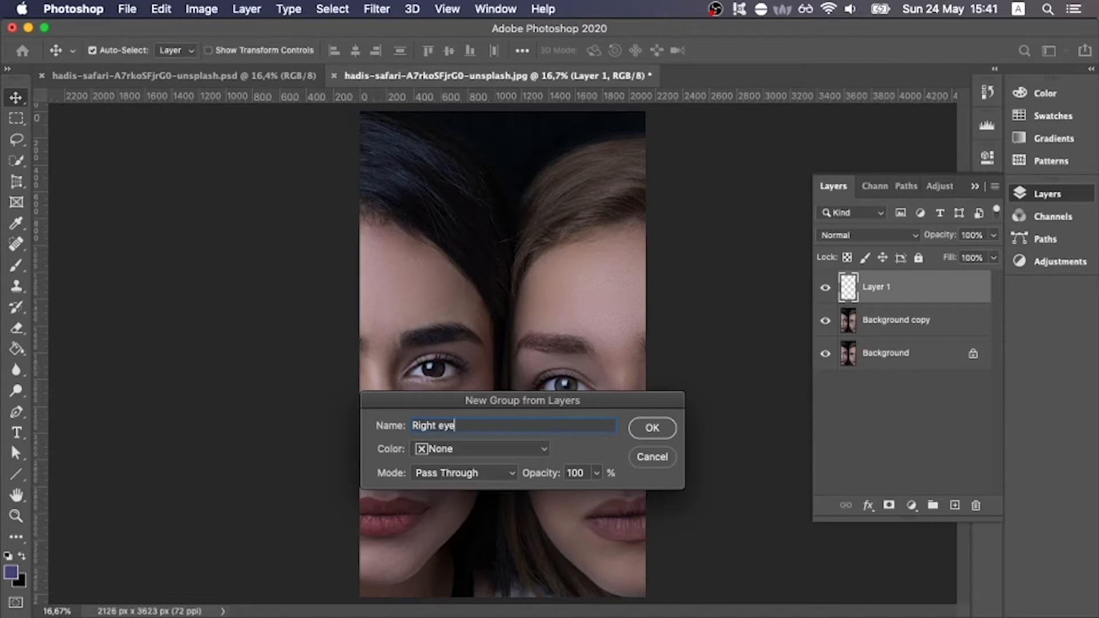
key(Return)
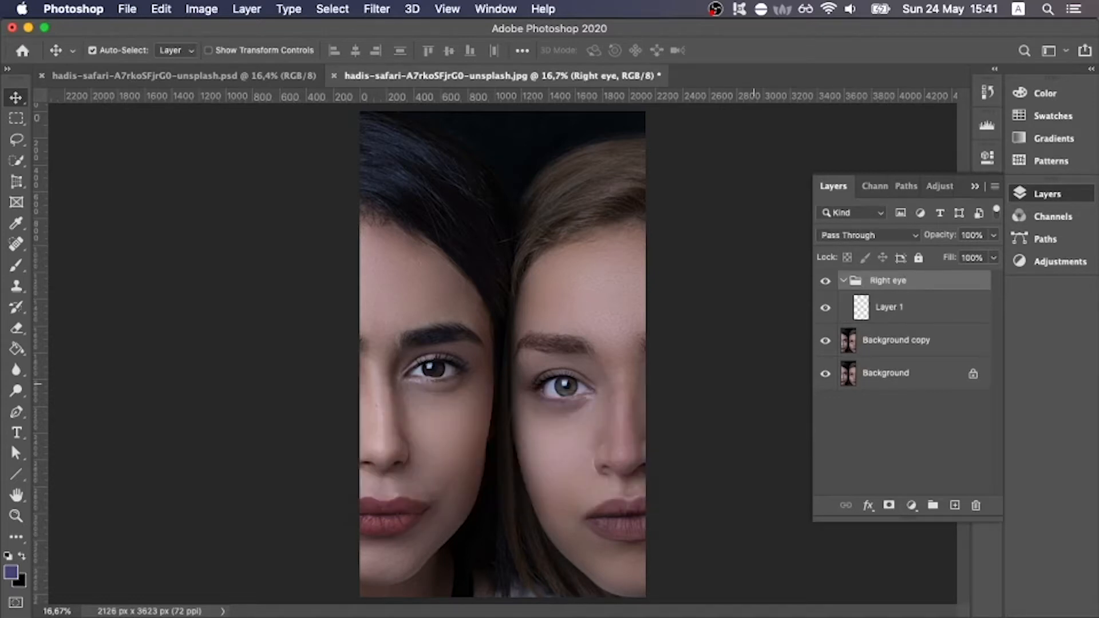
- Duplicate Layer 1 inside the Right eye group, keeping the suggested name
click(911, 309)
right_click(911, 309)
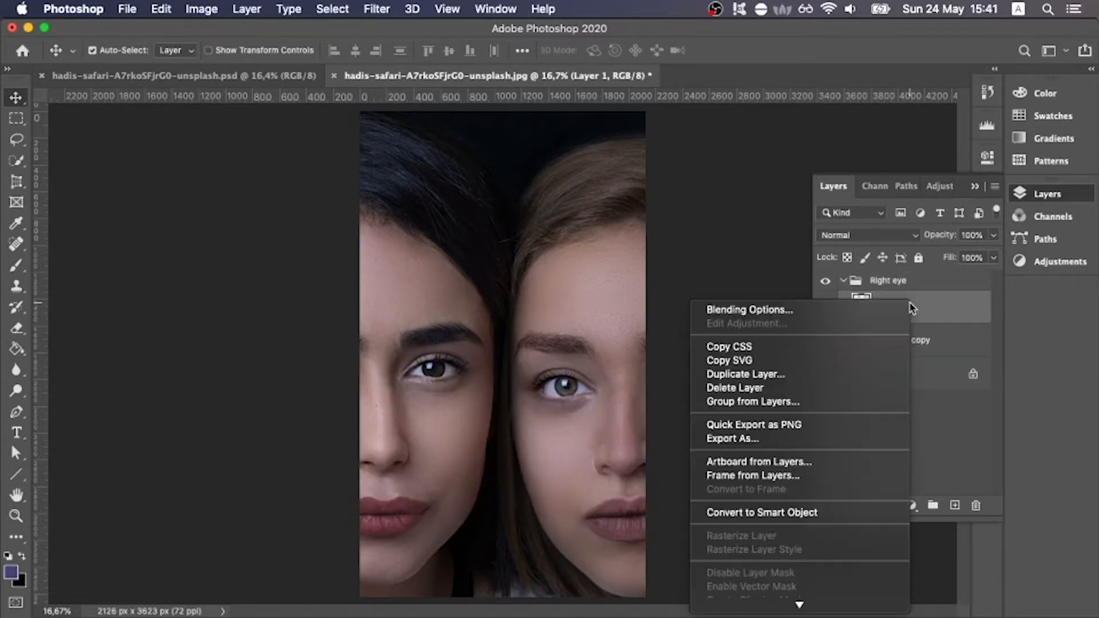
click(826, 309)
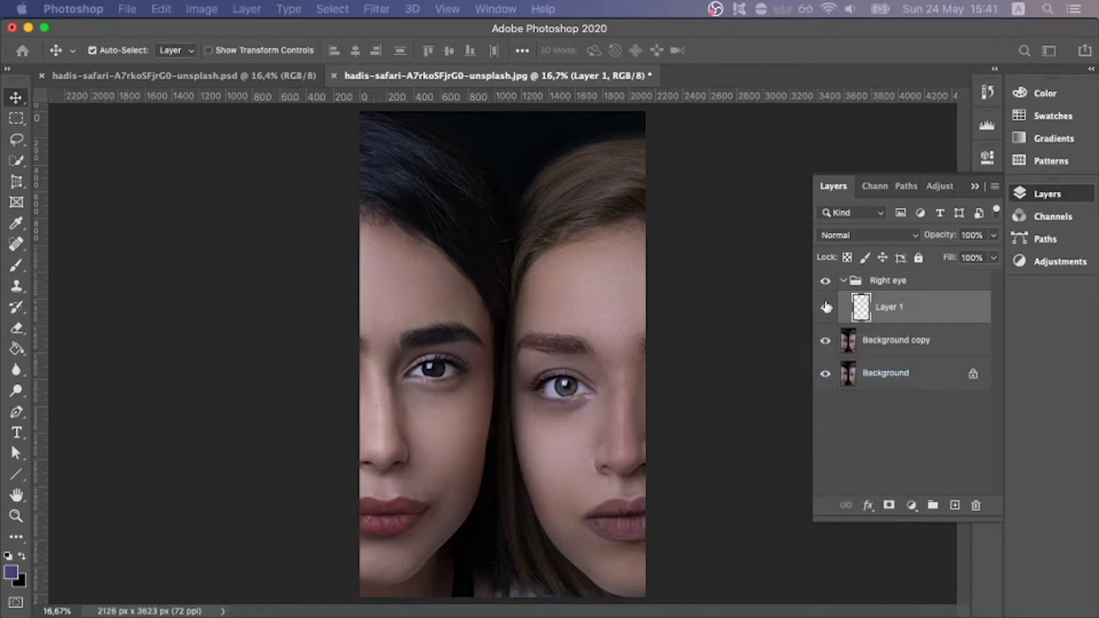
key(Return)
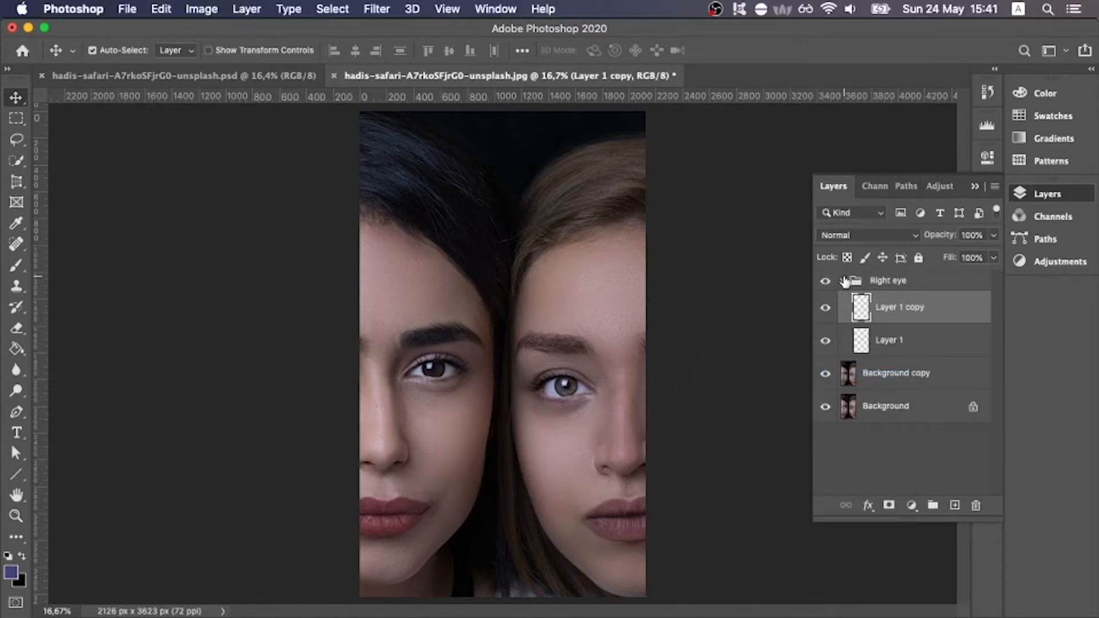
- Collapse the Right eye group and duplicate it with its two empty layers
click(845, 280)
right_click(908, 283)
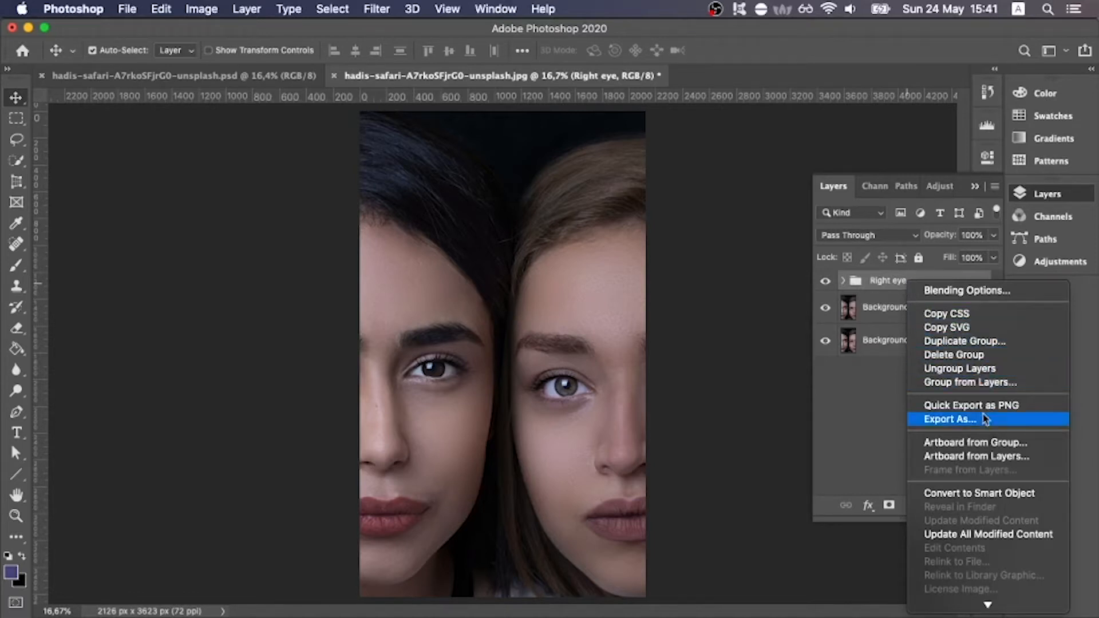
scroll(990, 444, down, 10)
scroll(985, 439, up, 2)
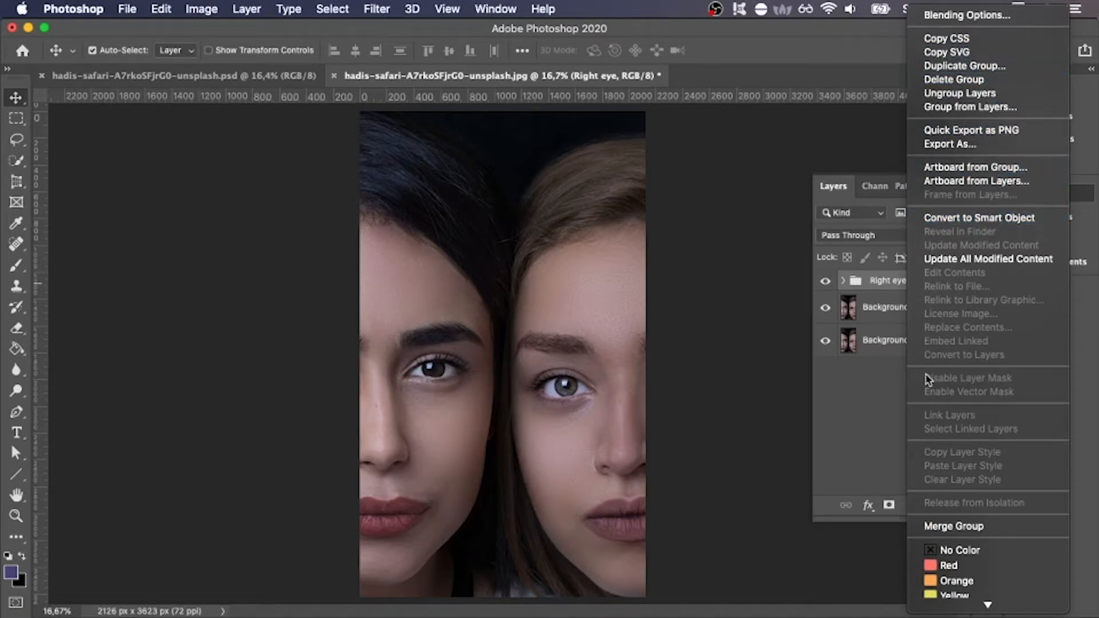
scroll(950, 473, down, 3)
scroll(951, 473, up, 3)
click(966, 65)
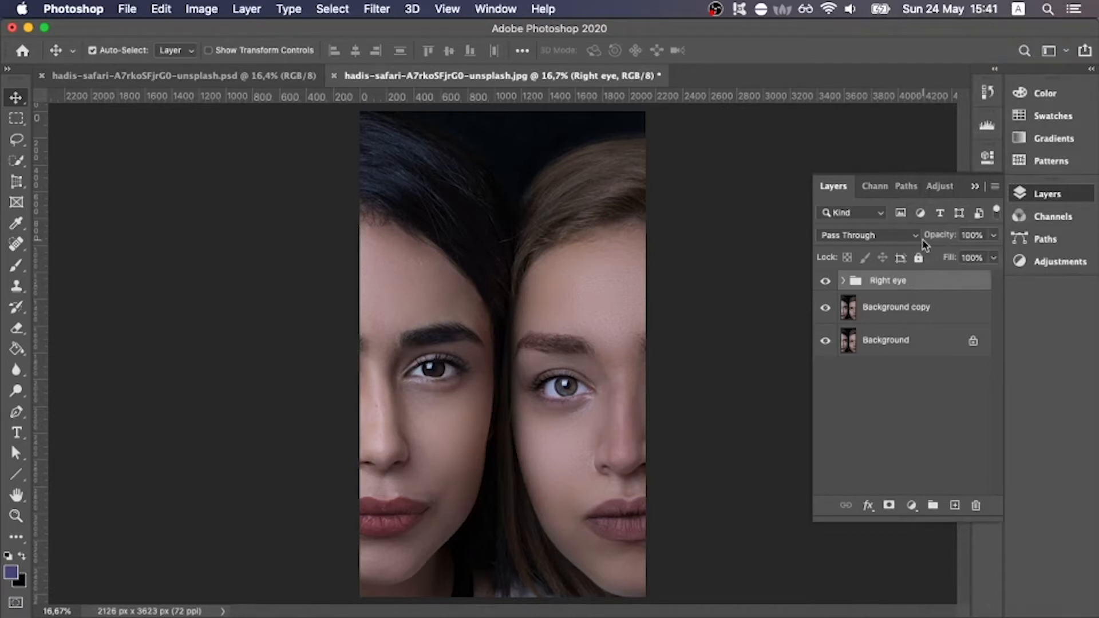
right_click(914, 286)
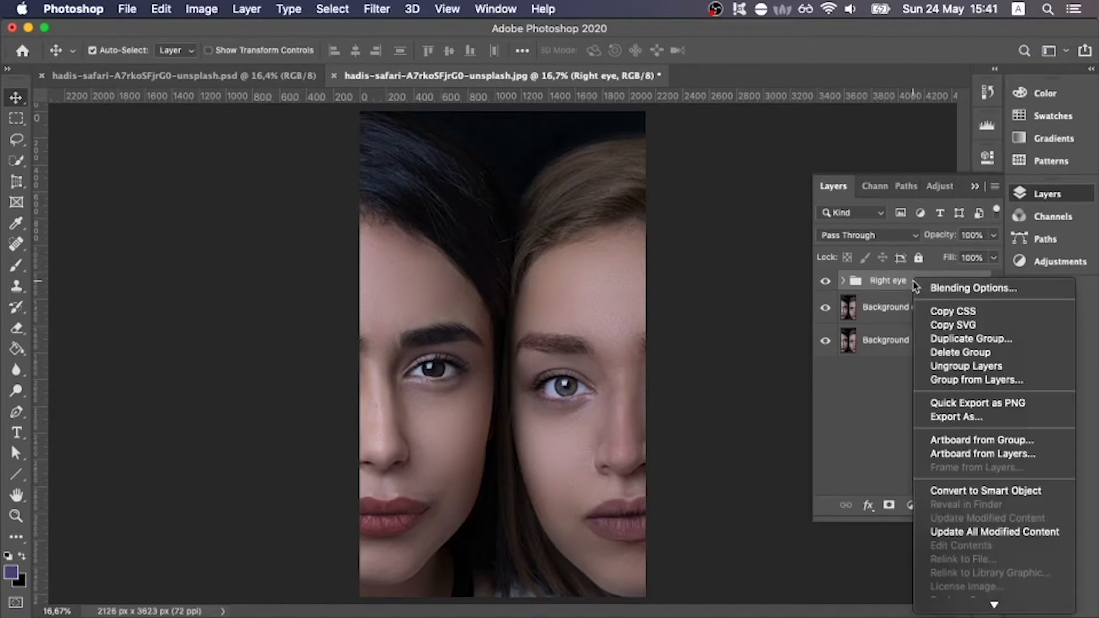
click(972, 339)
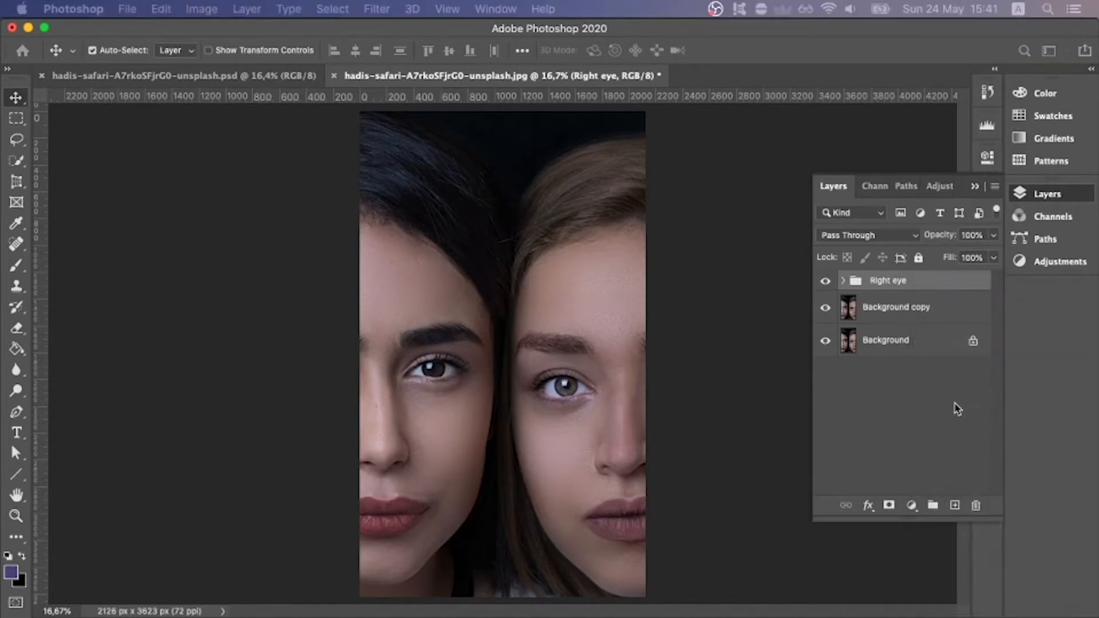
key(Return)
click(843, 301)
click(844, 301)
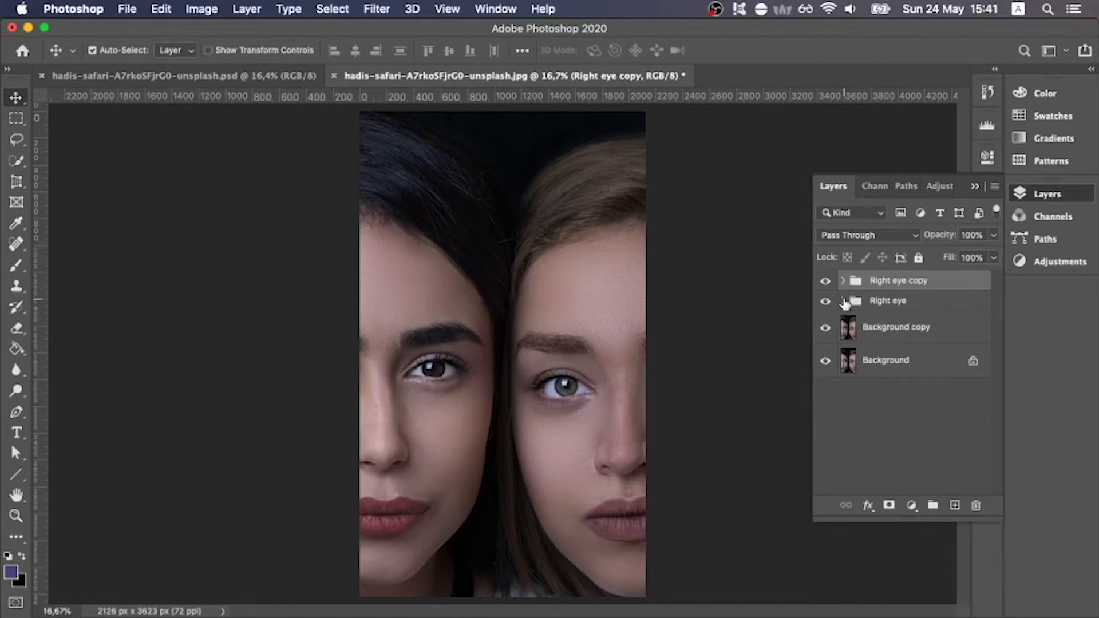
- Rename the duplicated group as "Left eye"
right_click(894, 290)
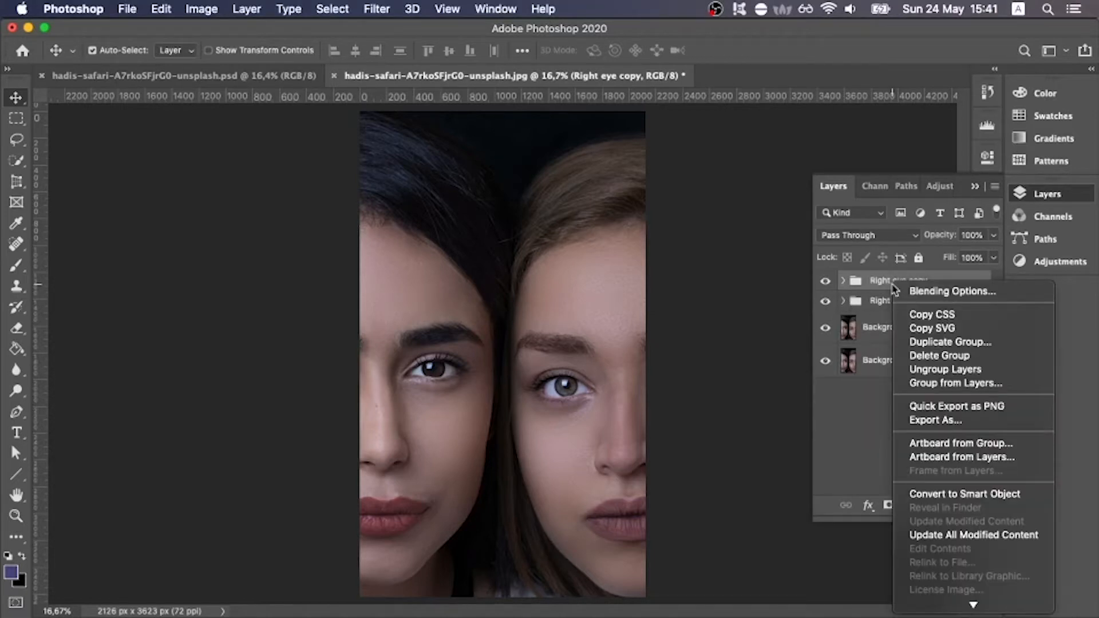
click(888, 285)
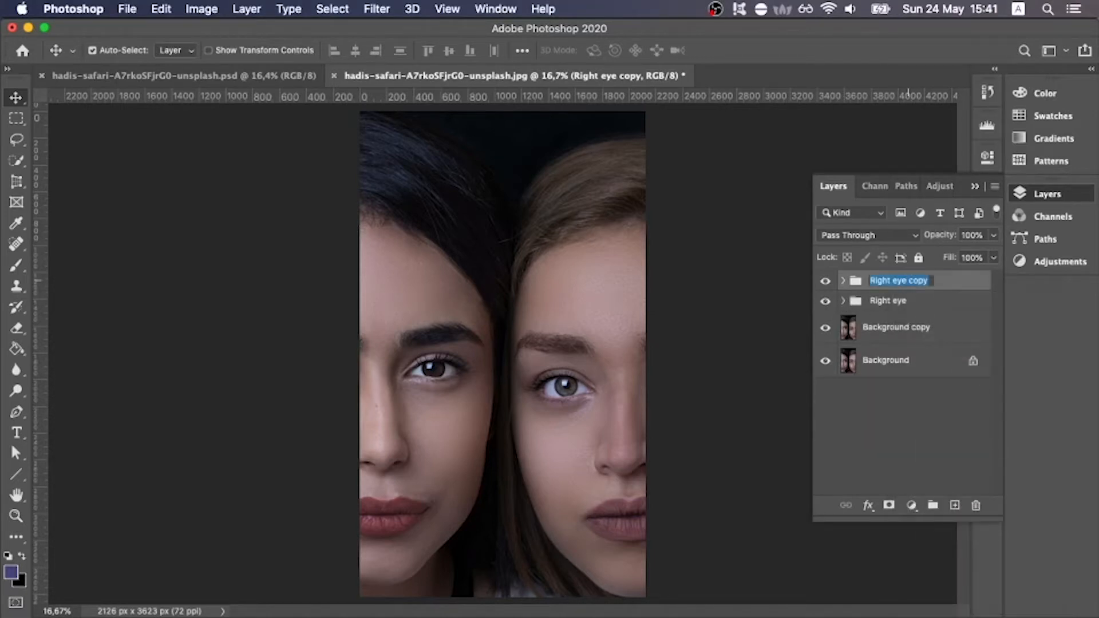
text(Left ey)
key(Return)
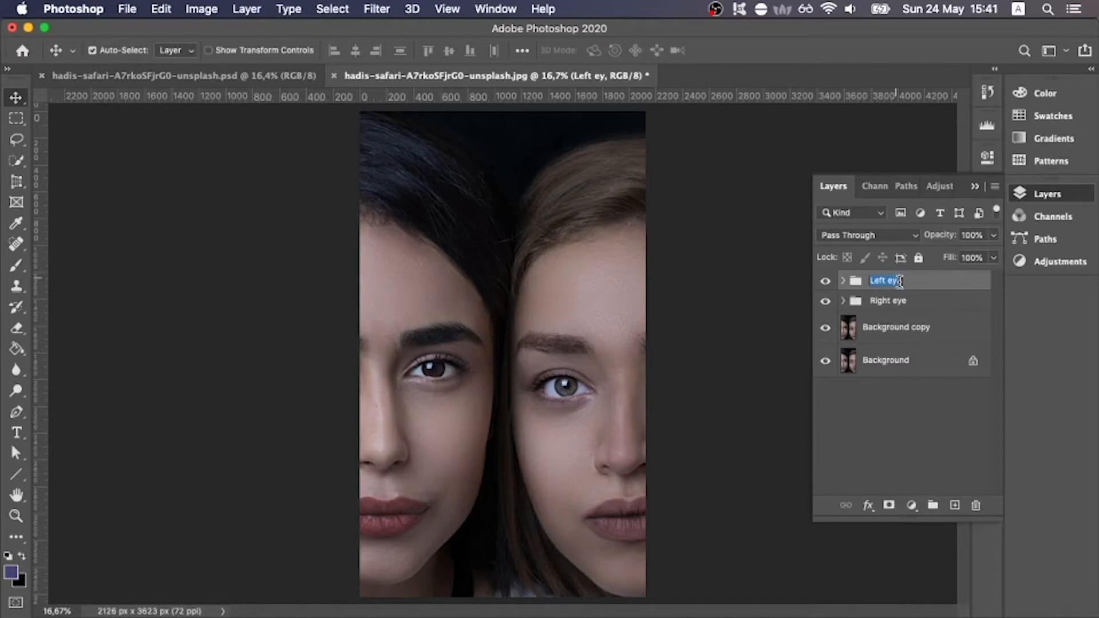
click(900, 280)
text(e)
key(Return)
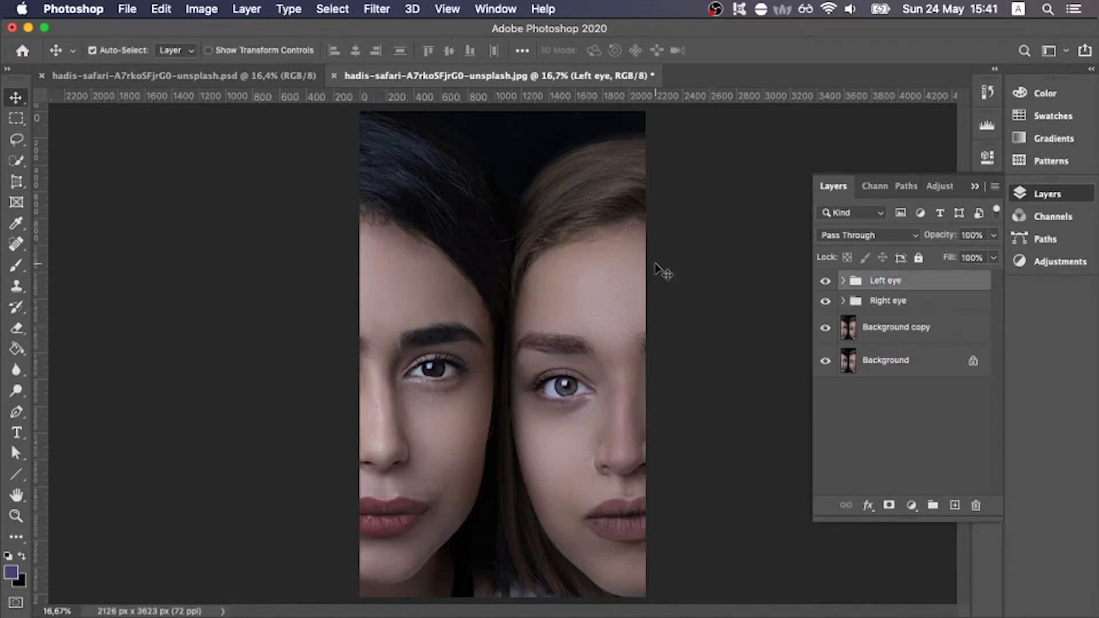
- On Layer 1 of the Right eye group, start a Pen path along the lighter-haired woman's lower eyelid, from inner to outer corner
click(853, 302)
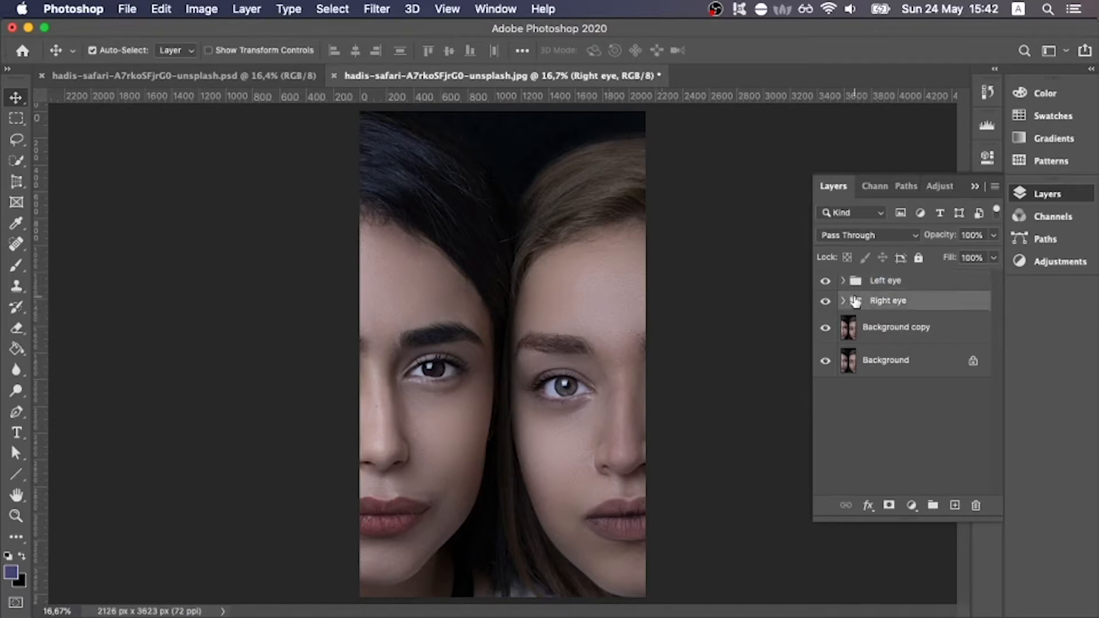
click(842, 301)
click(912, 360)
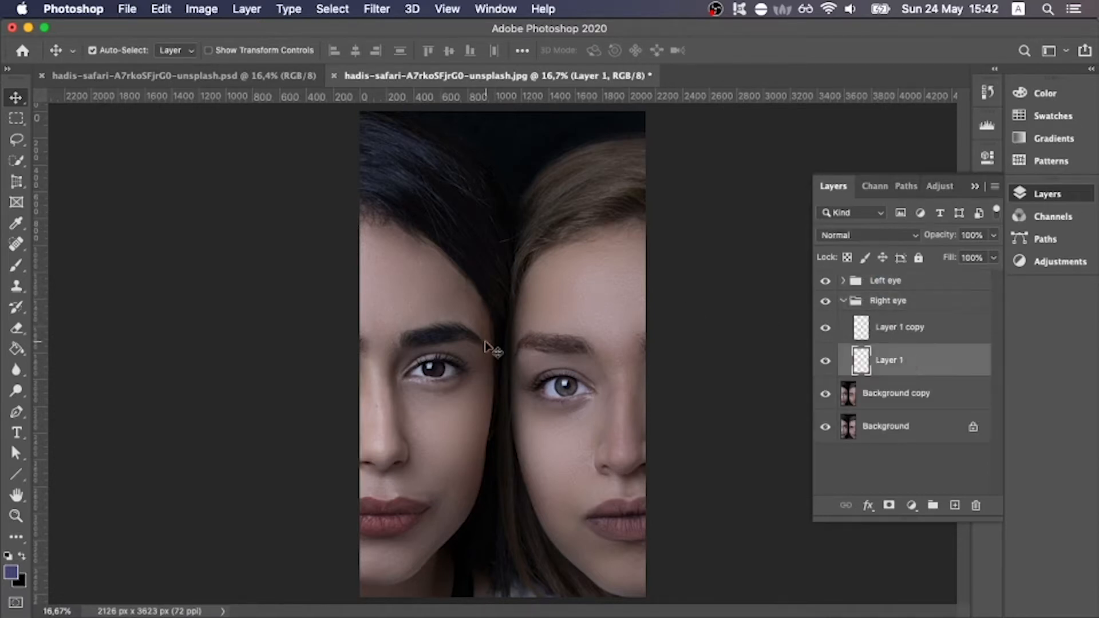
scroll(593, 404, up, 3)
scroll(528, 366, up, 5)
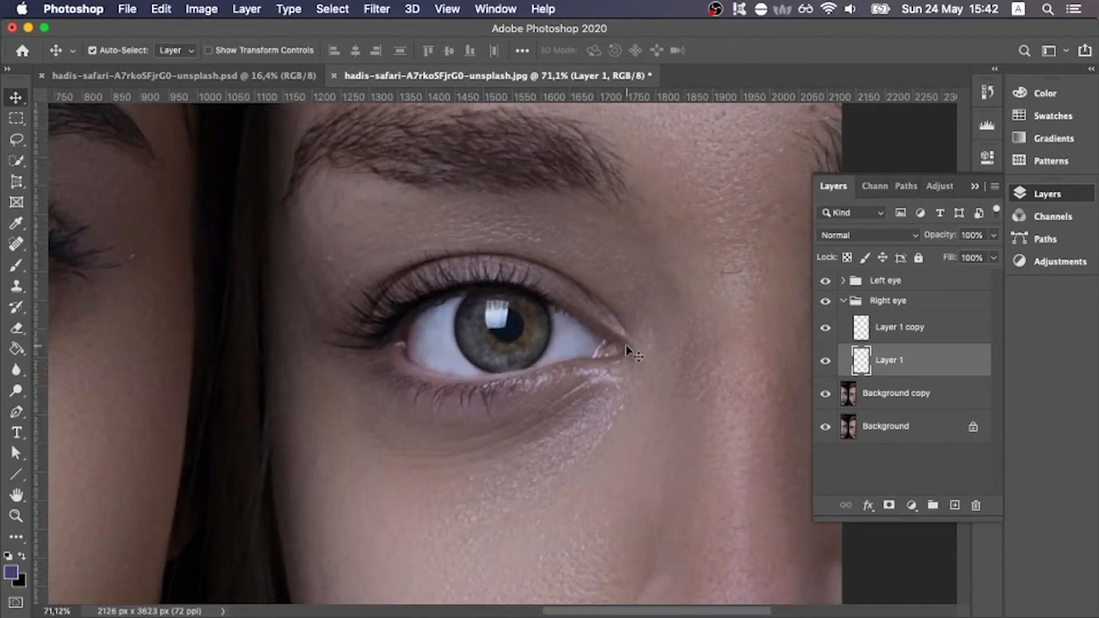
scroll(628, 350, up, 1)
key(p)
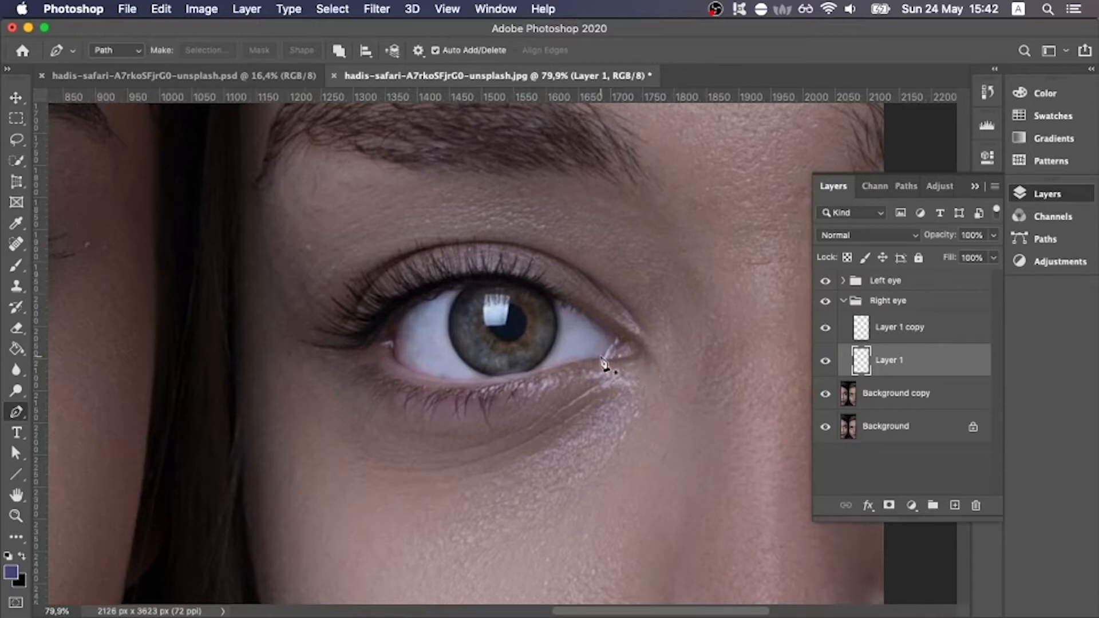
click(604, 360)
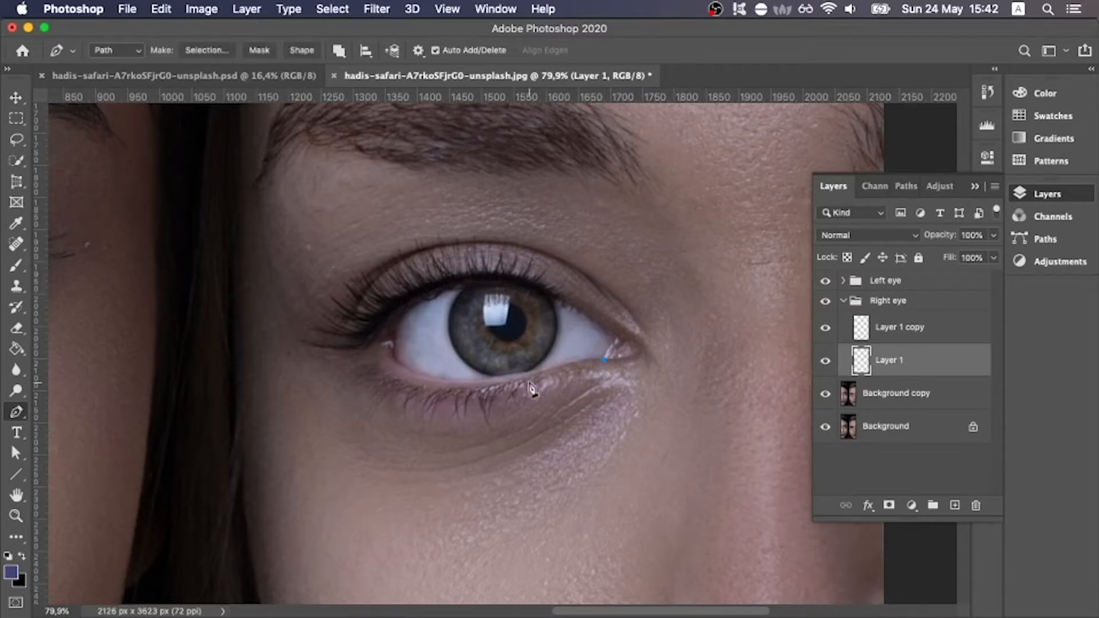
scroll(531, 390, up, 3)
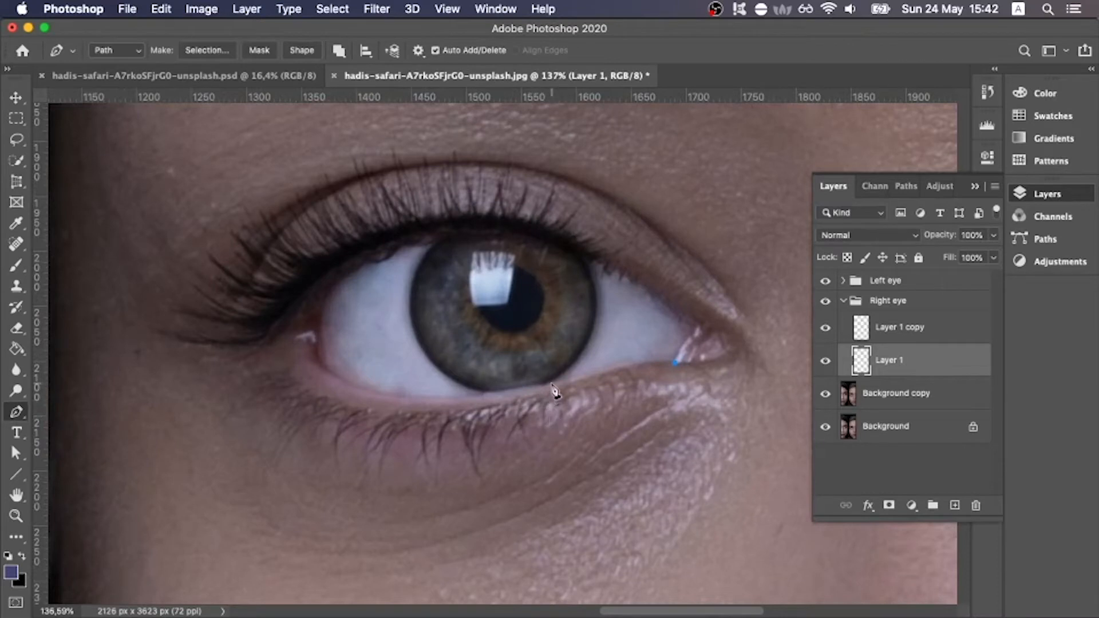
drag(553, 382, 451, 421)
drag(316, 354, 311, 309)
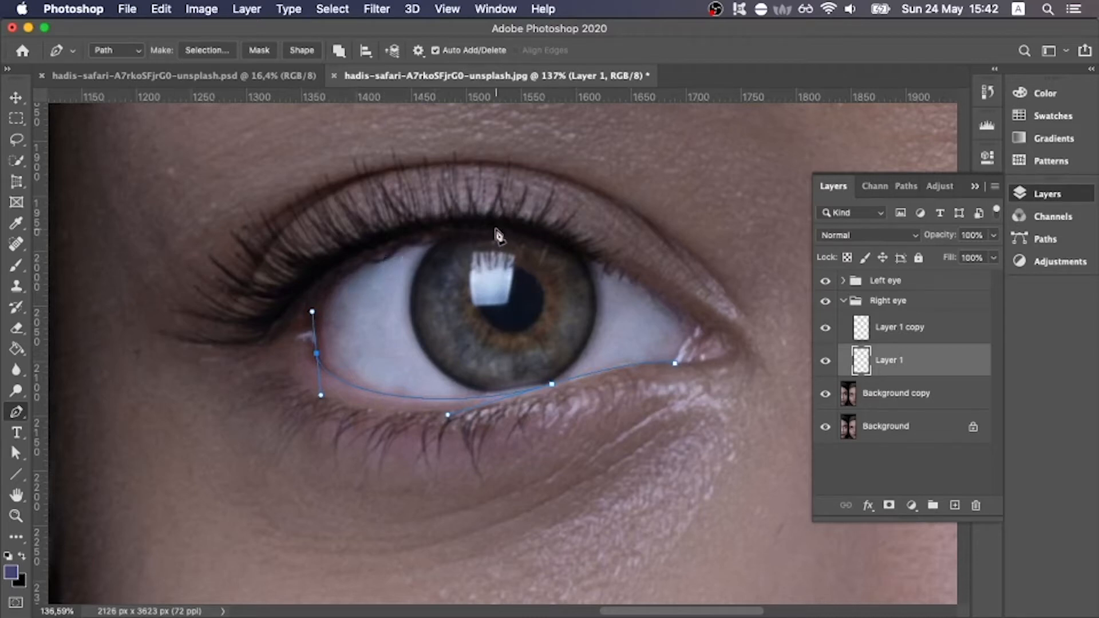
- Trace the upper eyelid to close the eye path and convert it to a new anti-aliased selection with a 0-pixel feather radius
drag(496, 229, 682, 270)
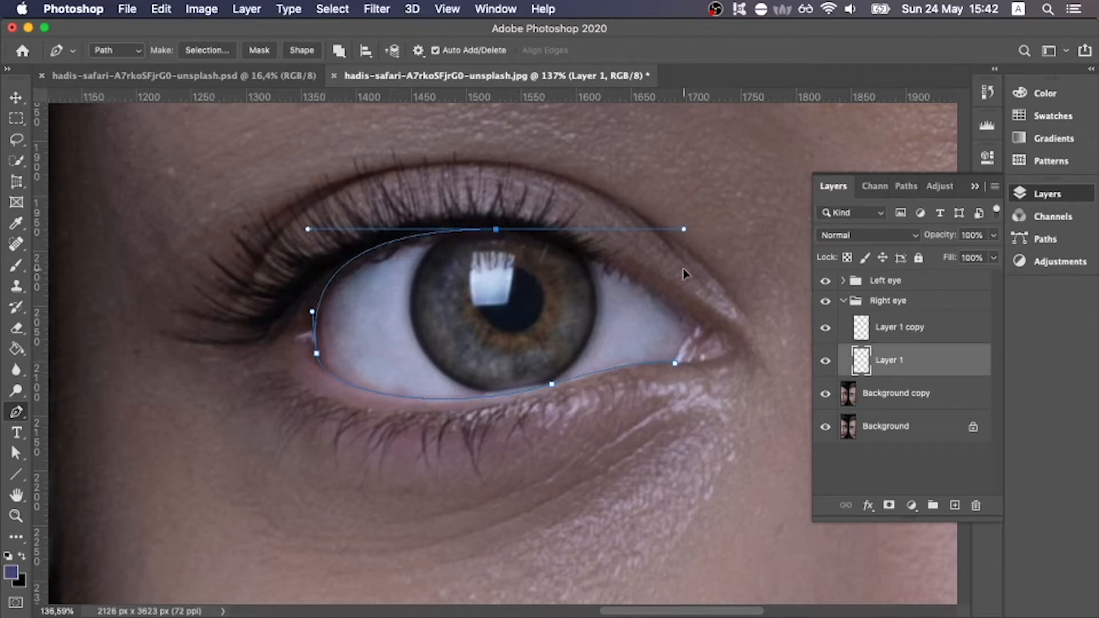
click(698, 325)
key(super+z)
drag(595, 237, 525, 237)
drag(697, 324, 797, 409)
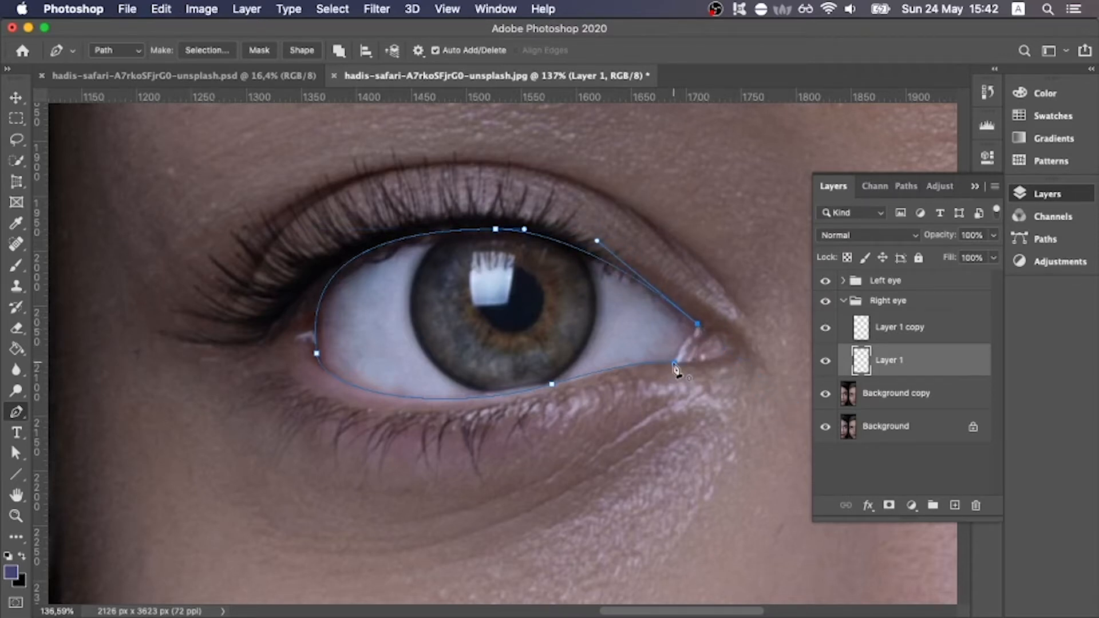
drag(675, 364, 666, 370)
drag(667, 383, 650, 382)
click(207, 50)
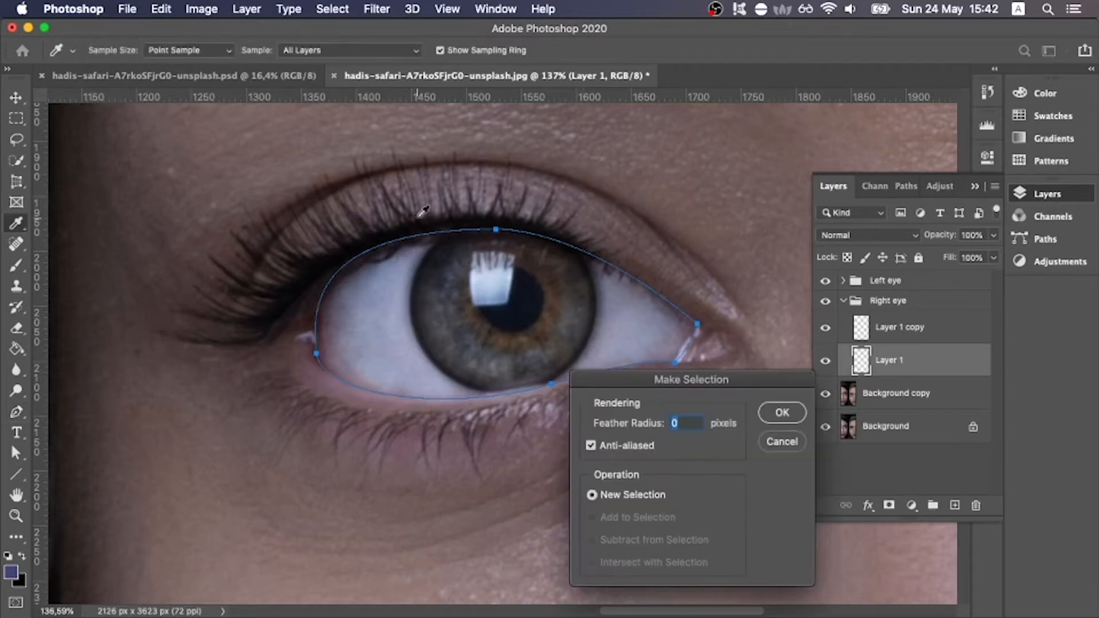
click(783, 412)
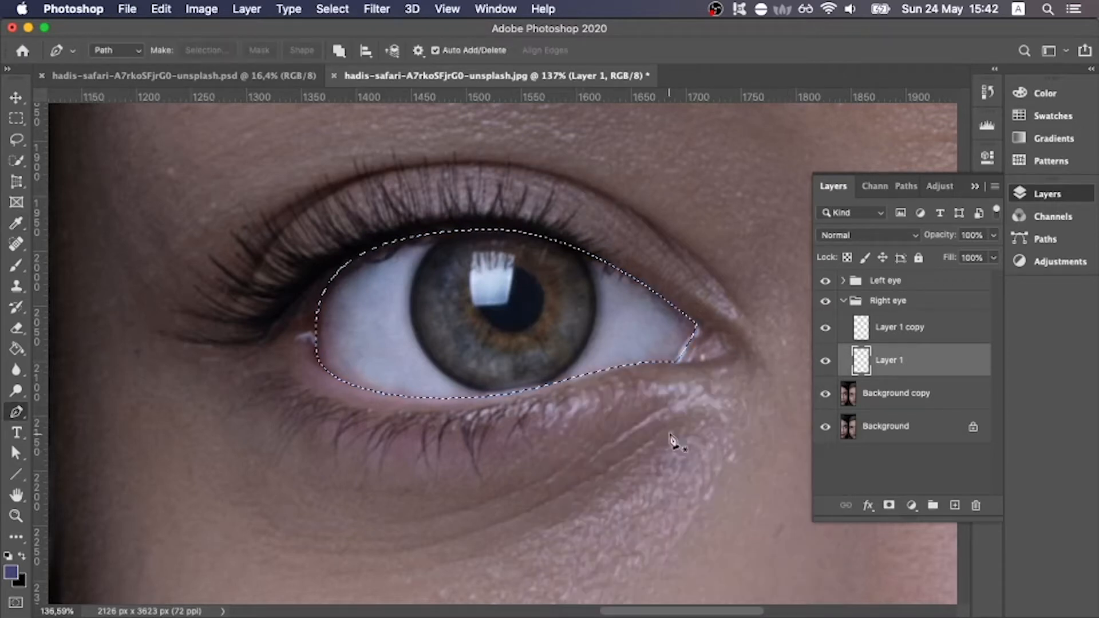
- Paint the whole eye selection black with the Brush on Layer 1 and deselect it
key(b)
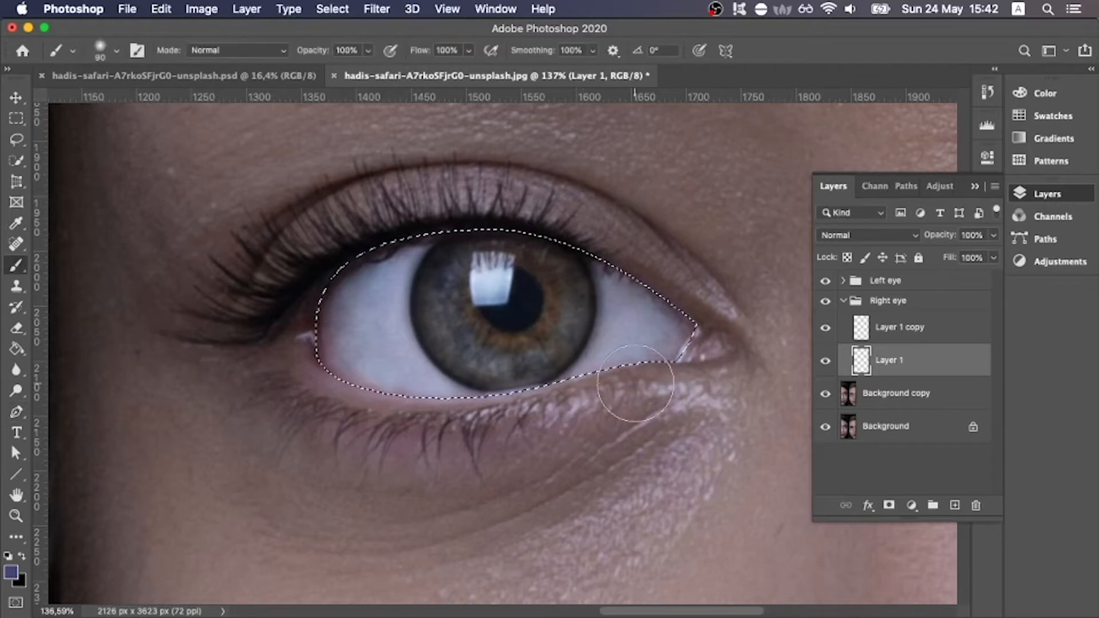
click(649, 364)
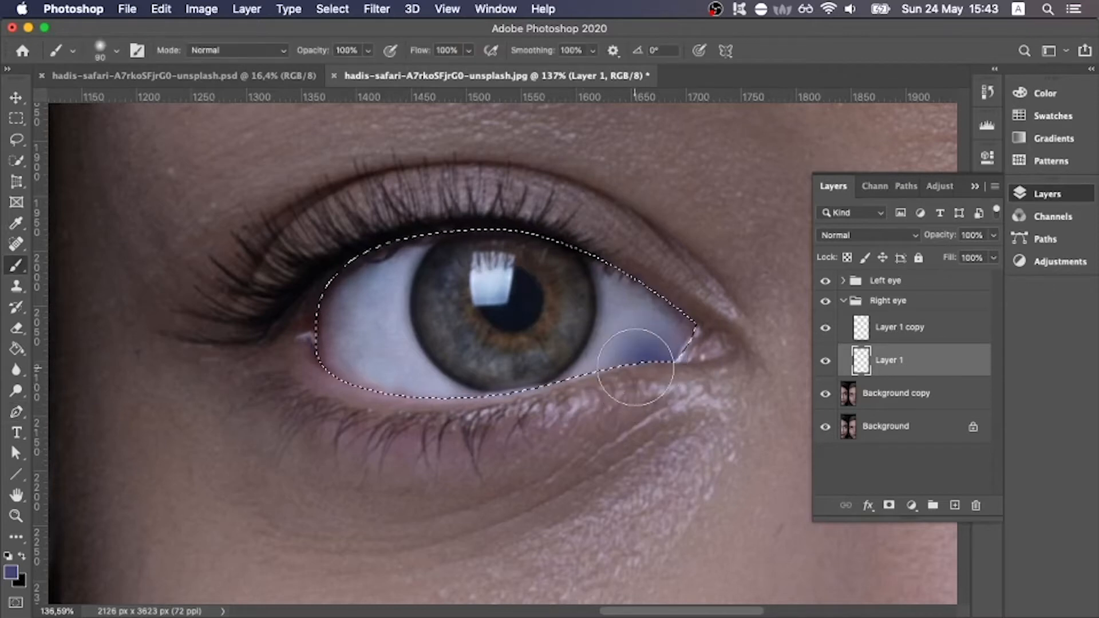
key(x)
mouse_move(644, 362)
mouse_down()
mouse_move(687, 329)
mouse_move(631, 364)
mouse_move(677, 308)
mouse_move(589, 374)
mouse_move(688, 283)
mouse_move(495, 395)
mouse_move(549, 383)
mouse_move(520, 395)
mouse_move(285, 413)
mouse_move(369, 267)
mouse_move(584, 277)
mouse_move(604, 401)
mouse_move(343, 364)
mouse_move(684, 353)
mouse_move(398, 330)
mouse_move(657, 386)
mouse_move(321, 404)
mouse_move(530, 249)
mouse_move(596, 392)
mouse_move(593, 279)
mouse_move(704, 327)
mouse_move(601, 225)
mouse_move(408, 253)
mouse_move(415, 259)
mouse_move(361, 249)
mouse_move(361, 359)
mouse_move(408, 388)
mouse_move(300, 334)
mouse_up()
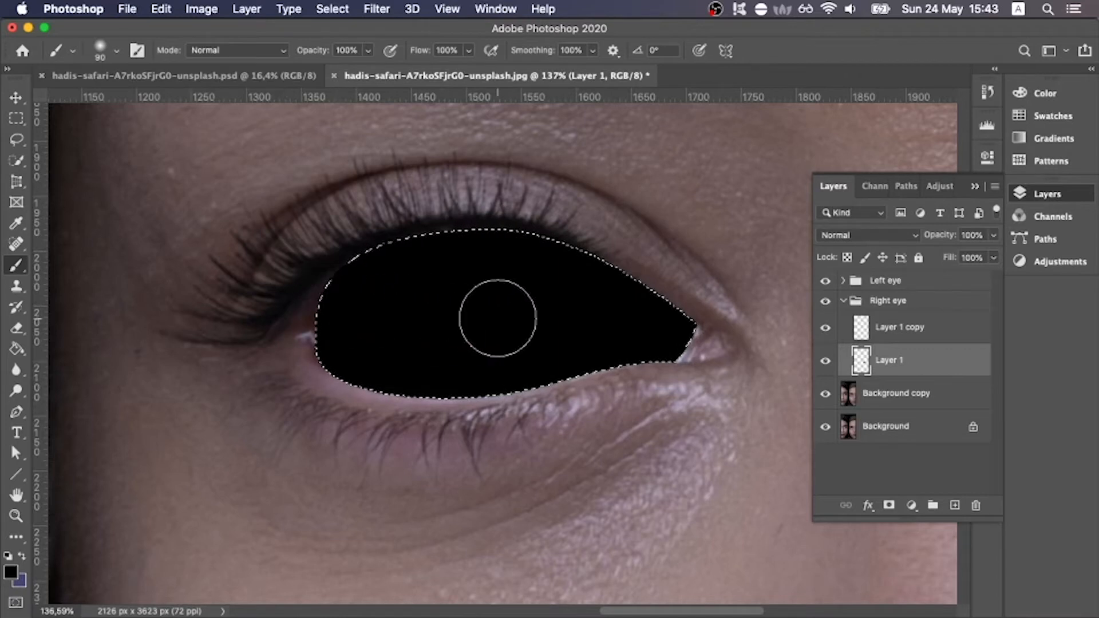
key(super+d)
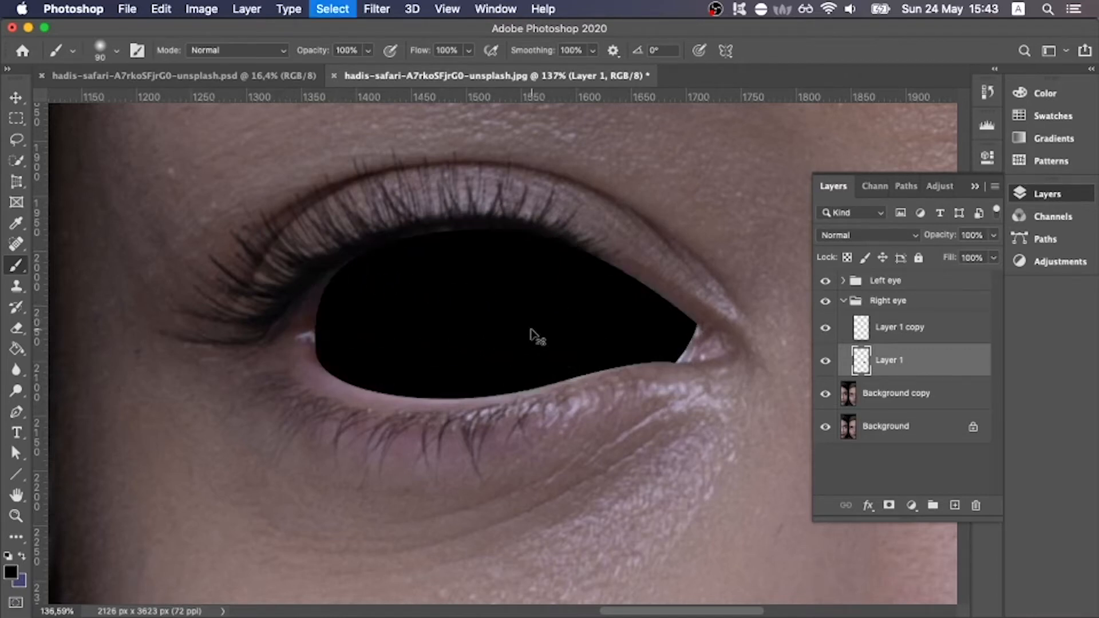
key(v)
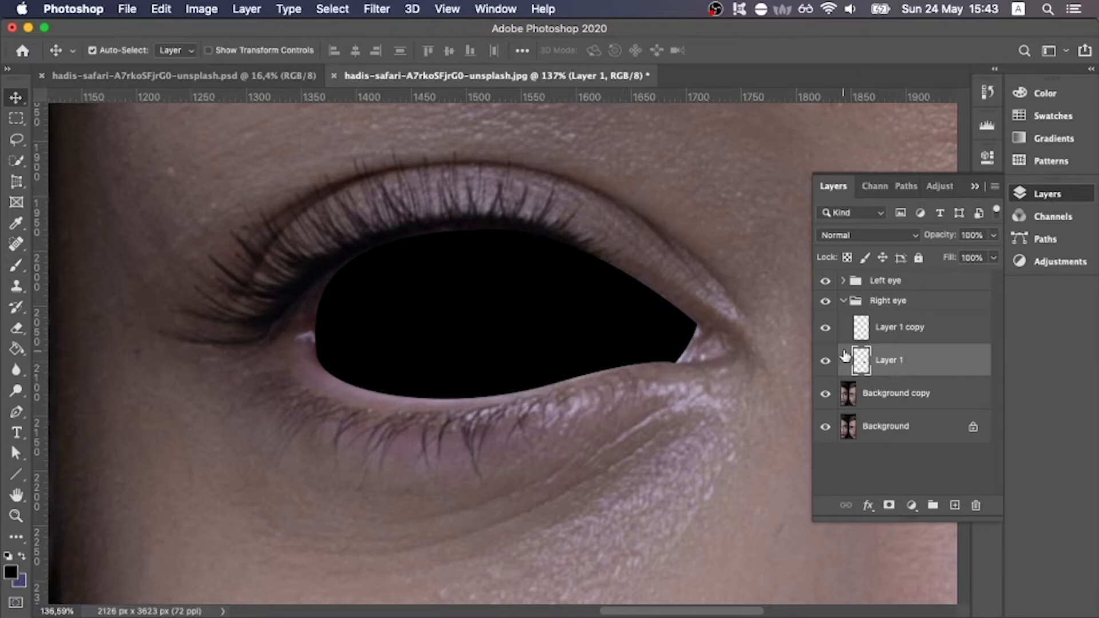
- Set Layer 1 in the Right eye group to Overlay blend mode and make Layer 1 copy the active layer
click(893, 235)
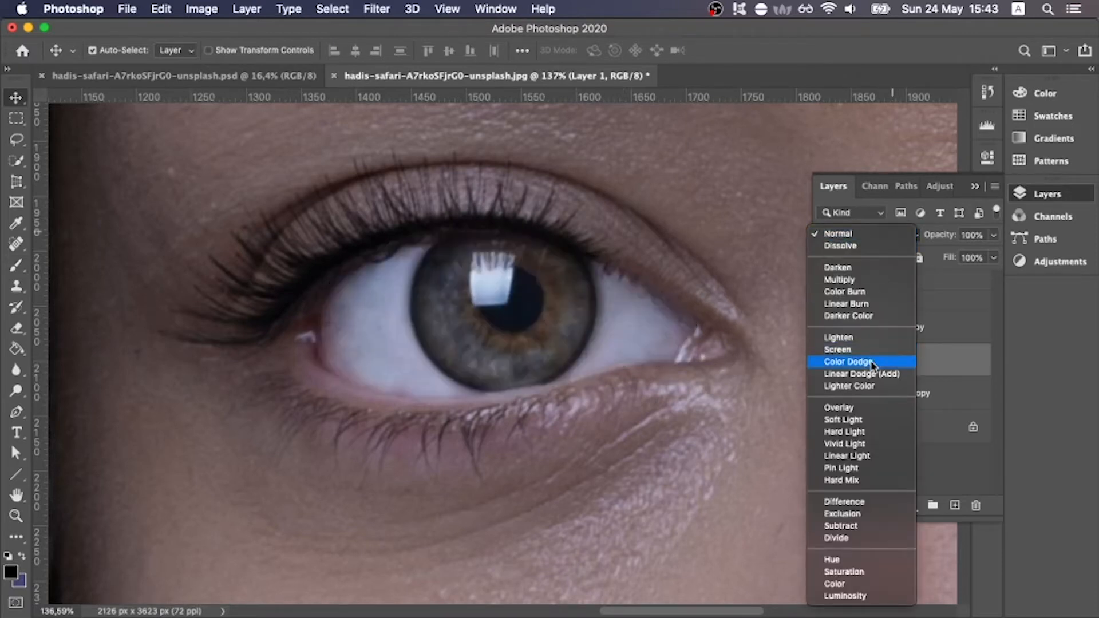
click(851, 412)
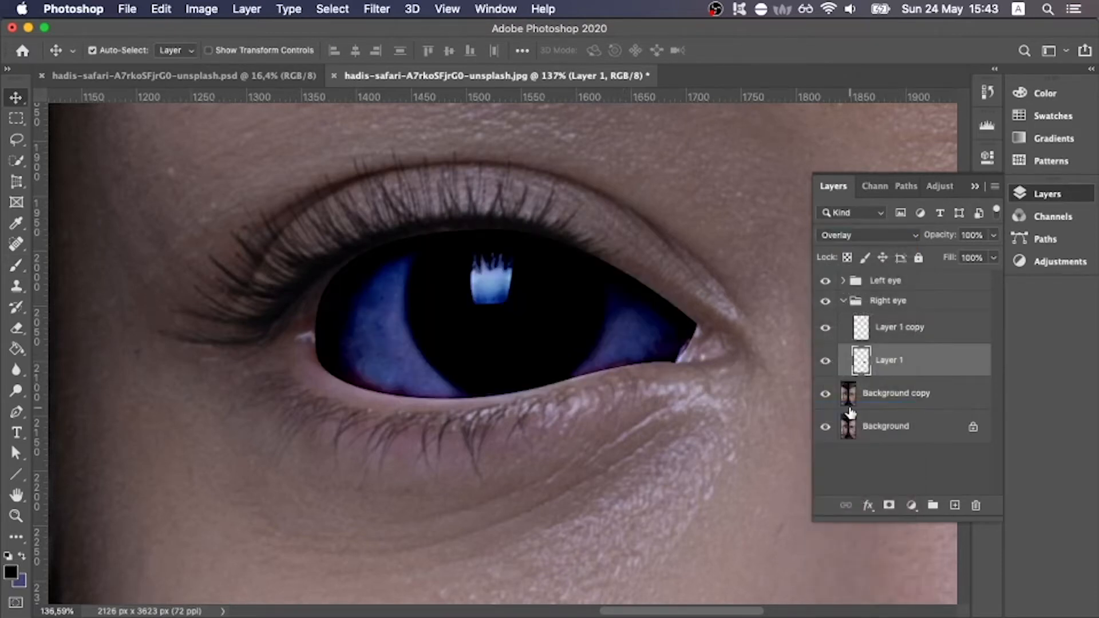
click(918, 327)
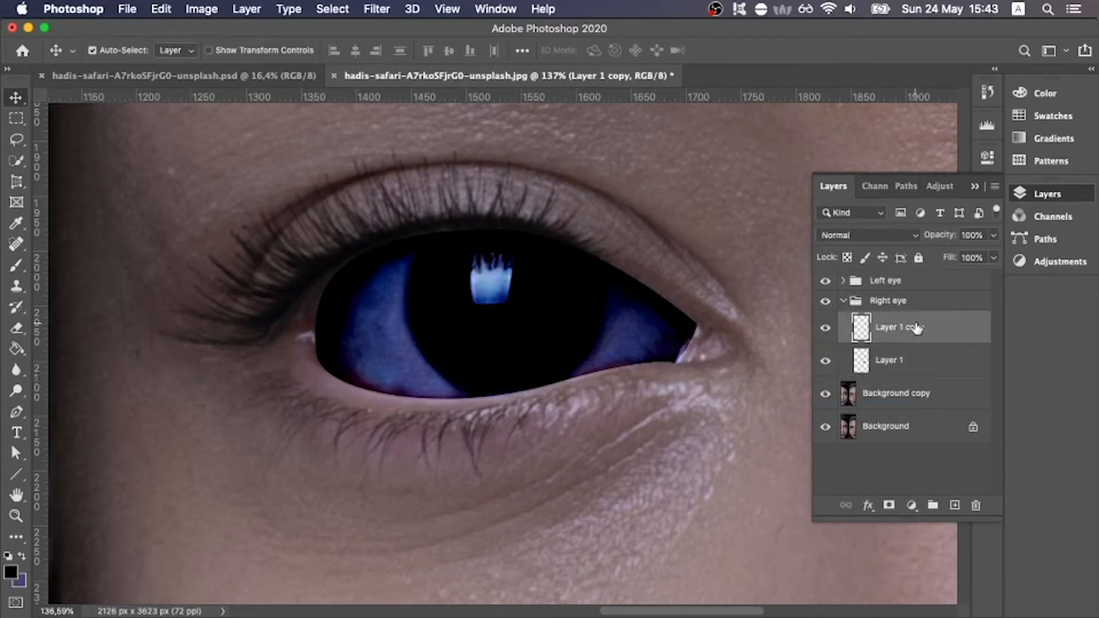
key(b)
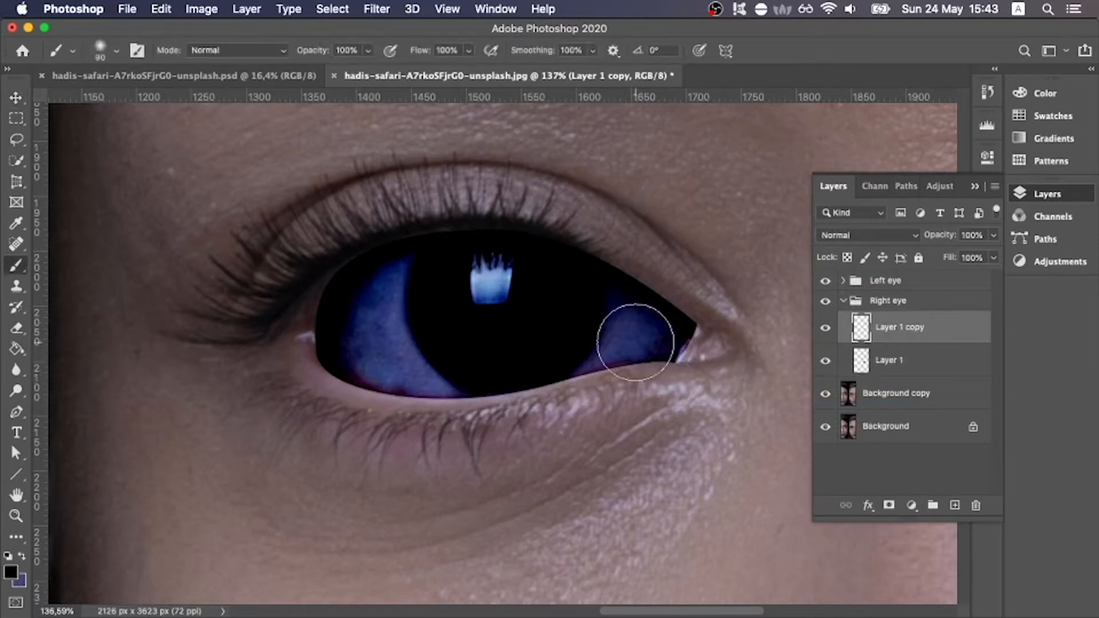
key(o)
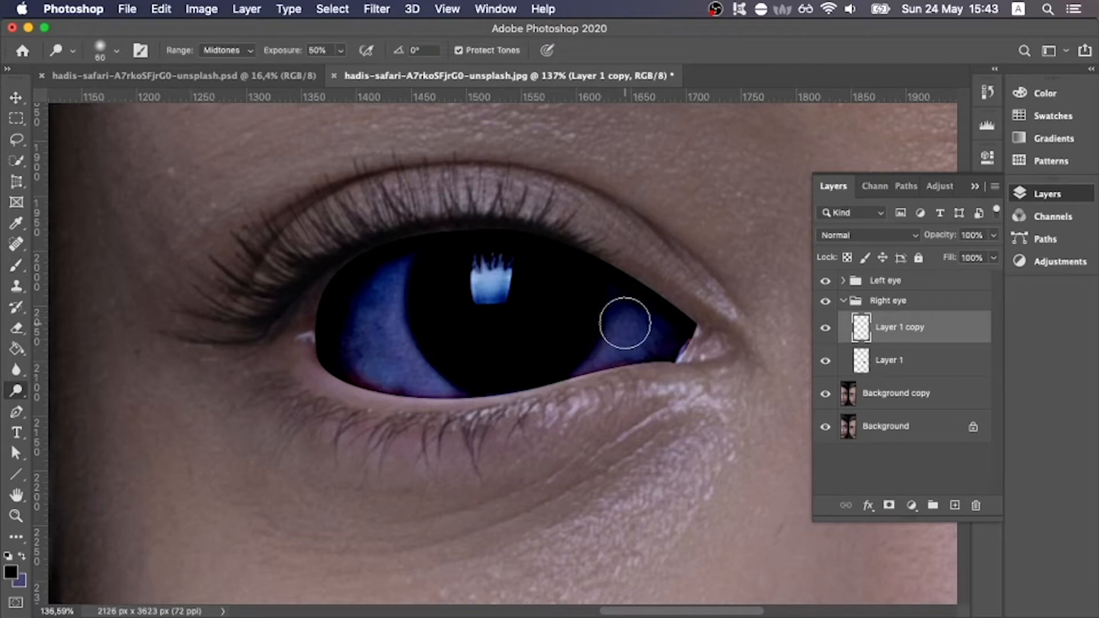
drag(620, 311, 645, 316)
mouse_move(631, 331)
mouse_down()
mouse_move(630, 317)
mouse_move(652, 321)
mouse_up()
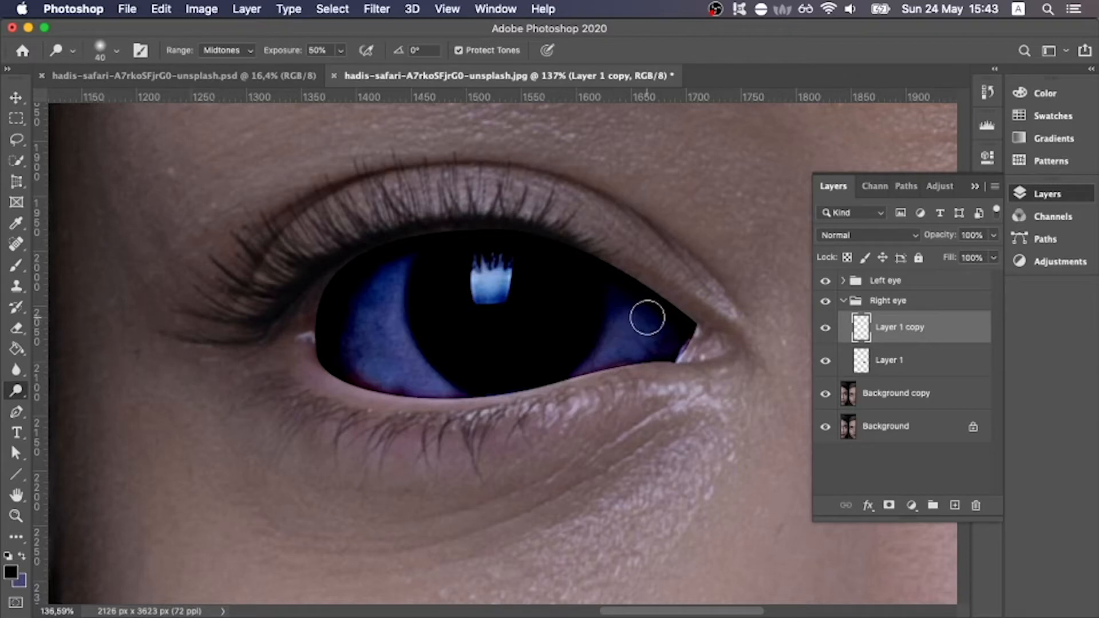
right_click(644, 318)
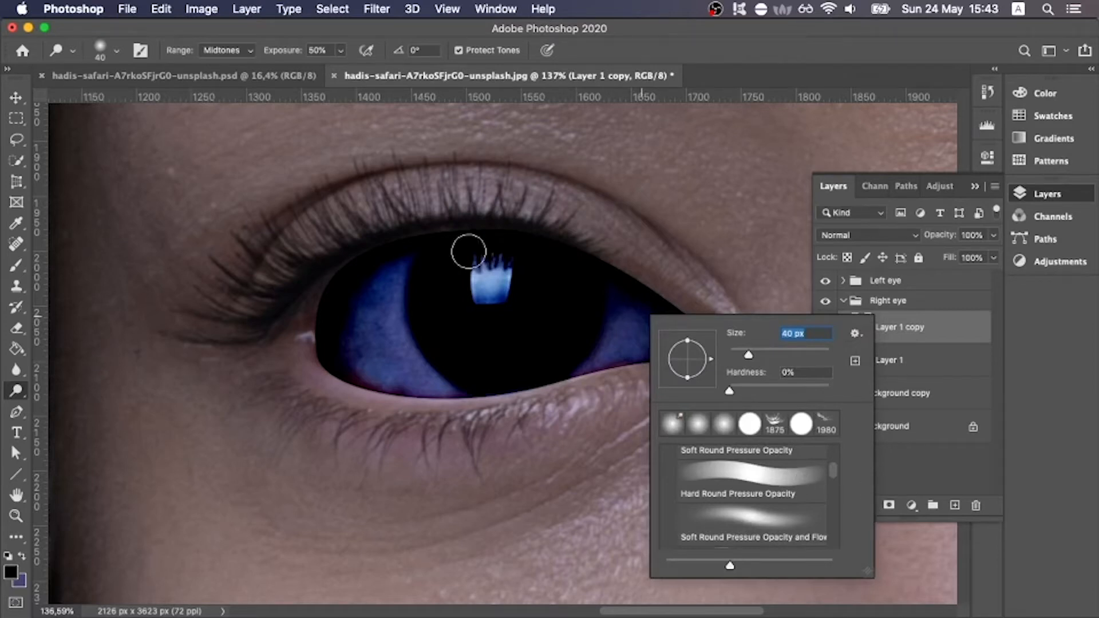
click(241, 50)
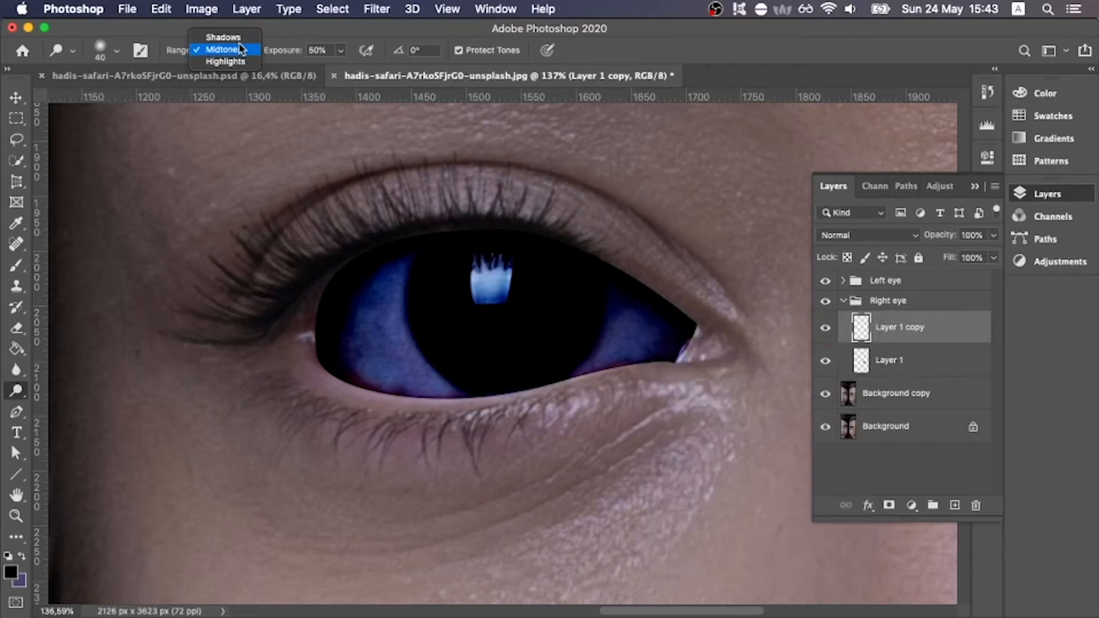
click(241, 50)
right_click(600, 319)
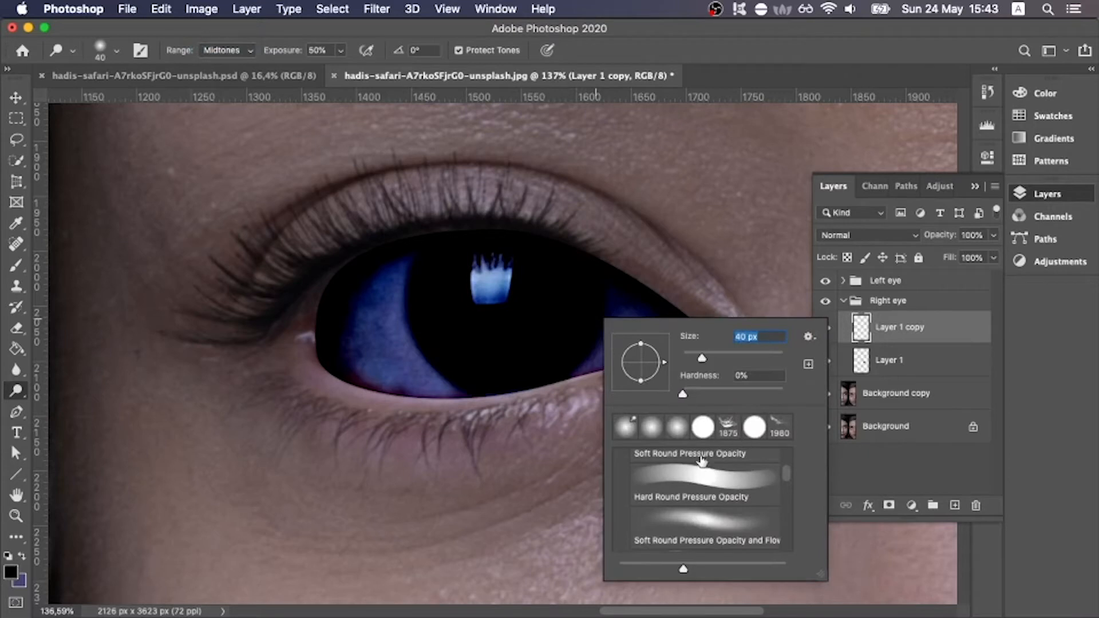
click(693, 535)
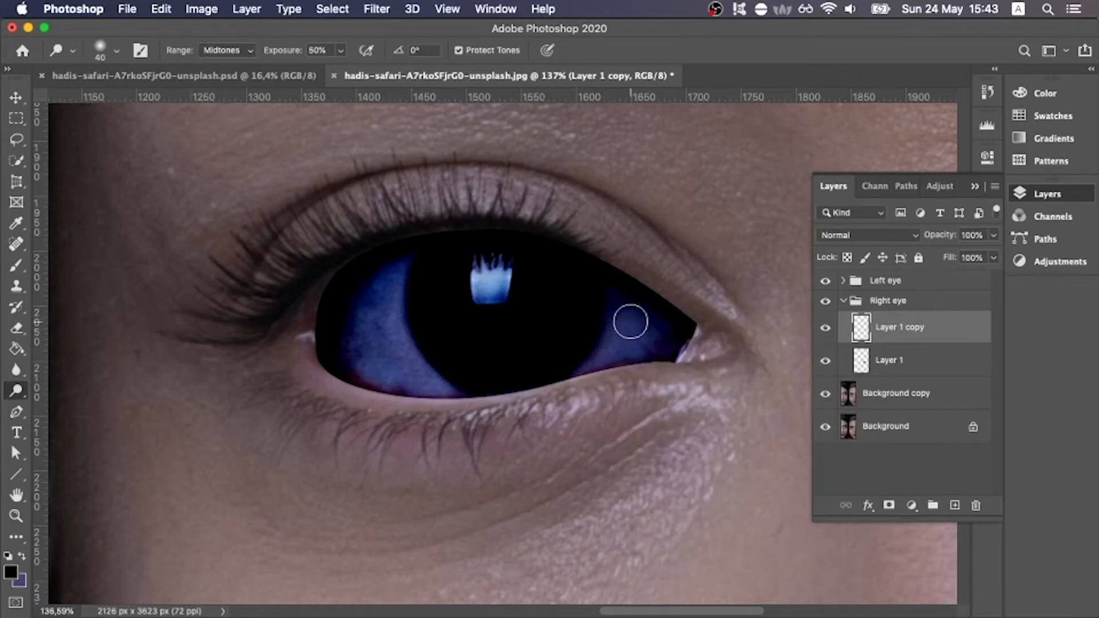
- With the Brush reduced to 35 px, paint black over the bluish whites on Layer 1 copy, leaving the light reflection uncovered
key(b)
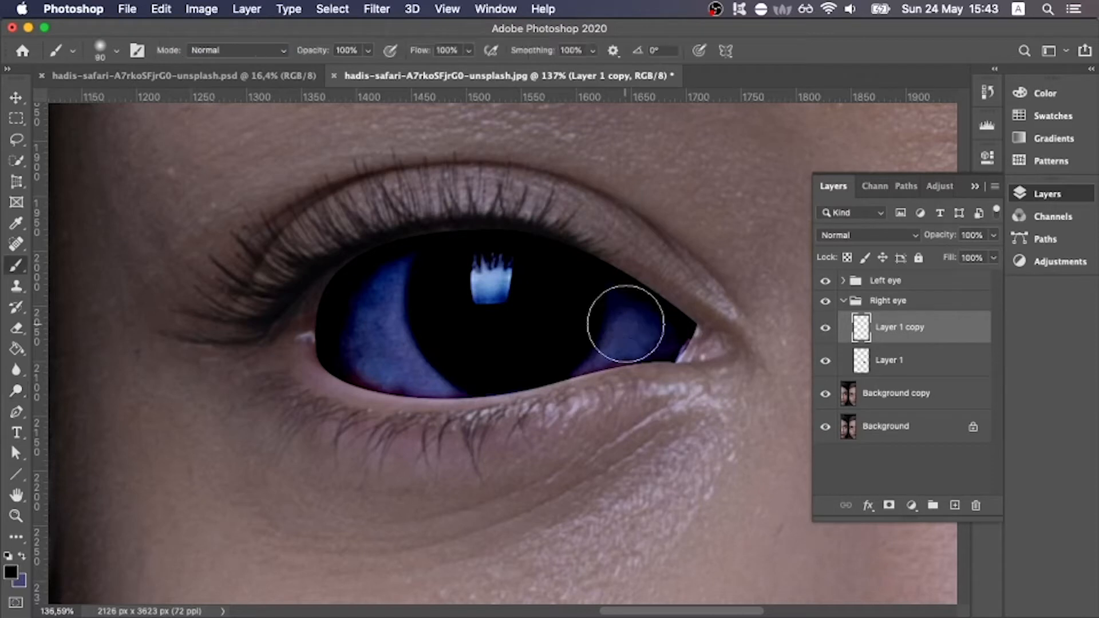
key(bracketleft)
key(bracketleft)
key(bracketleft)
key(bracketleft)
key(bracketleft)
key(bracketleft)
key(bracketleft)
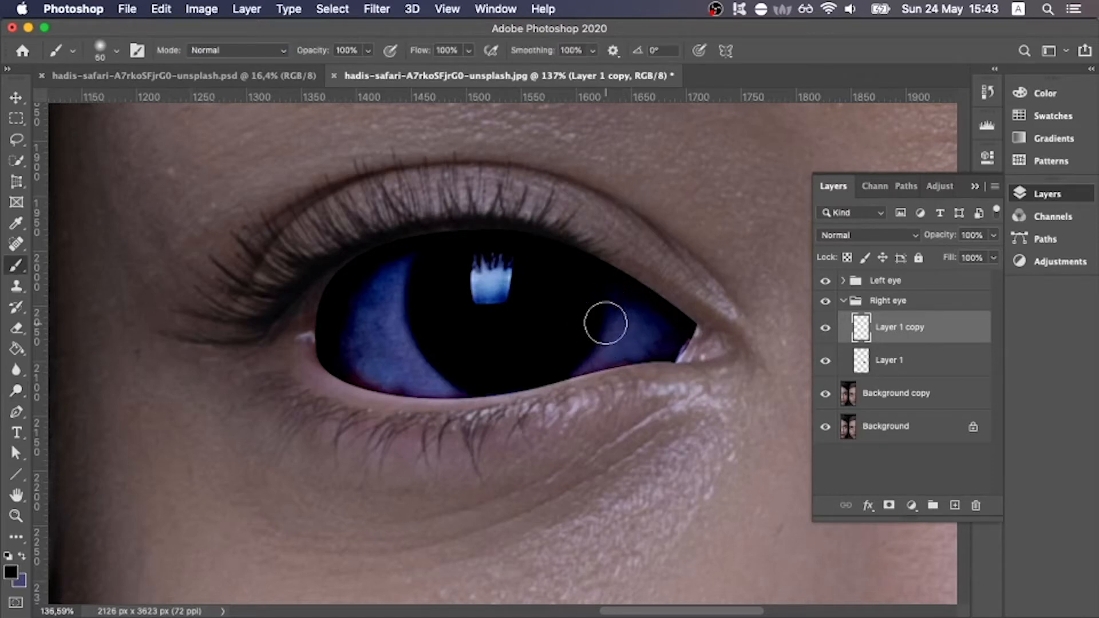
mouse_move(606, 323)
mouse_down()
mouse_move(633, 311)
mouse_move(667, 326)
mouse_move(582, 314)
mouse_move(643, 321)
mouse_up()
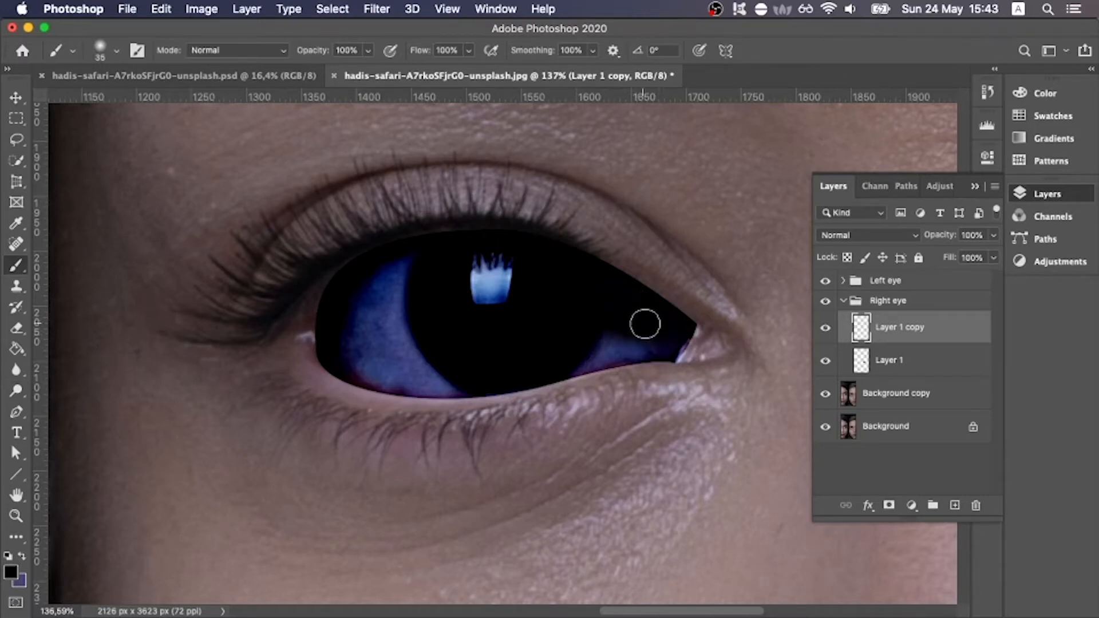
mouse_move(538, 352)
mouse_down()
mouse_move(671, 337)
mouse_move(534, 370)
mouse_move(566, 350)
mouse_move(464, 375)
mouse_move(416, 367)
mouse_move(384, 261)
mouse_move(411, 245)
mouse_move(423, 257)
mouse_move(361, 290)
mouse_move(406, 366)
mouse_move(481, 373)
mouse_move(368, 355)
mouse_move(355, 279)
mouse_move(412, 256)
mouse_move(358, 290)
mouse_move(348, 338)
mouse_move(420, 375)
mouse_move(502, 371)
mouse_move(434, 382)
mouse_move(379, 367)
mouse_move(361, 329)
mouse_up()
mouse_move(347, 332)
mouse_down()
mouse_move(363, 369)
mouse_move(427, 384)
mouse_move(484, 373)
mouse_move(401, 378)
mouse_move(364, 366)
mouse_move(349, 340)
mouse_move(352, 357)
mouse_move(380, 375)
mouse_move(419, 371)
mouse_up()
mouse_move(352, 360)
mouse_down()
mouse_move(378, 379)
mouse_move(445, 376)
mouse_move(372, 364)
mouse_move(449, 379)
mouse_move(382, 376)
mouse_move(559, 375)
mouse_up()
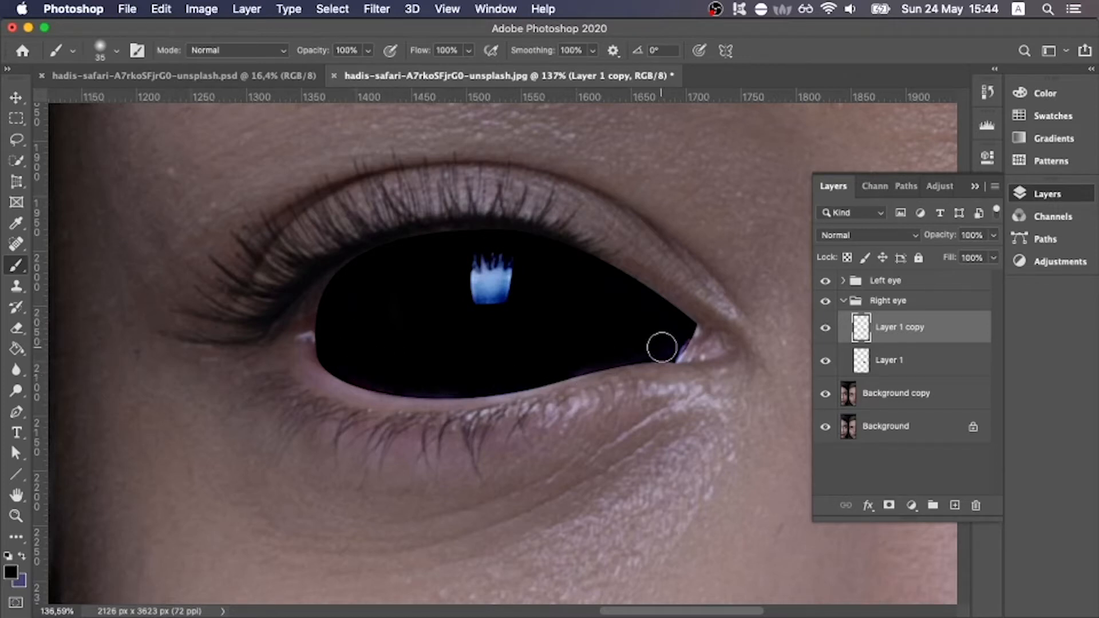
mouse_move(661, 347)
mouse_down()
mouse_move(682, 326)
mouse_move(669, 347)
mouse_move(616, 350)
mouse_move(639, 342)
mouse_move(469, 376)
mouse_move(514, 373)
mouse_up()
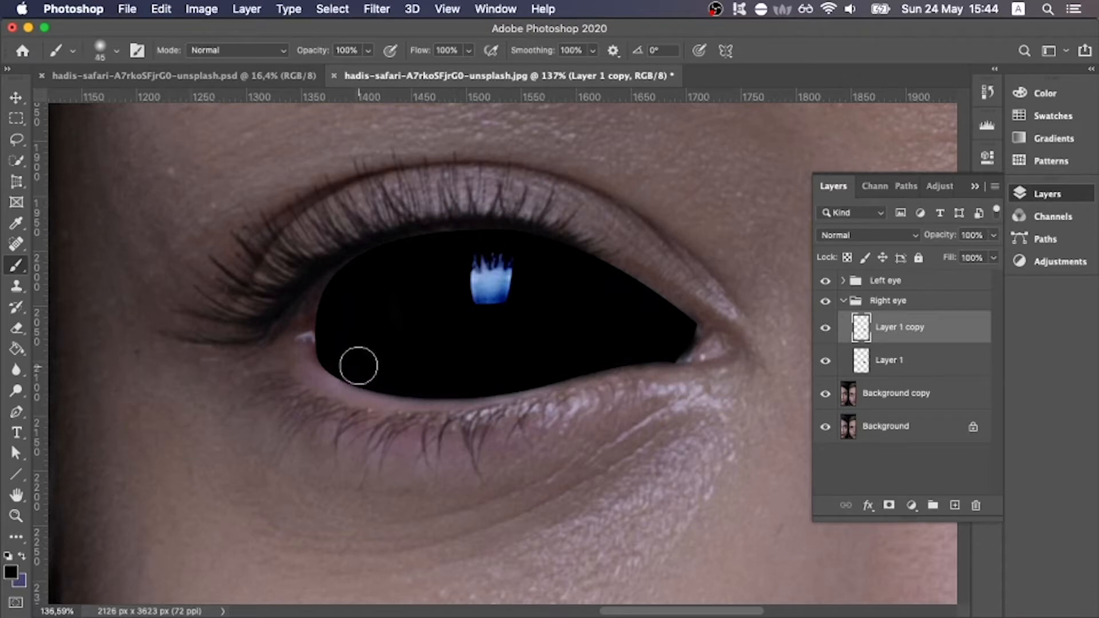
- Extend the black along the eye's outline with a 45 px brush, and refine the upper edge with a 25 px brush
key(bracketright)
mouse_move(338, 348)
mouse_down()
mouse_move(395, 373)
mouse_move(506, 370)
mouse_move(492, 372)
mouse_move(669, 331)
mouse_move(582, 268)
mouse_move(675, 332)
mouse_up()
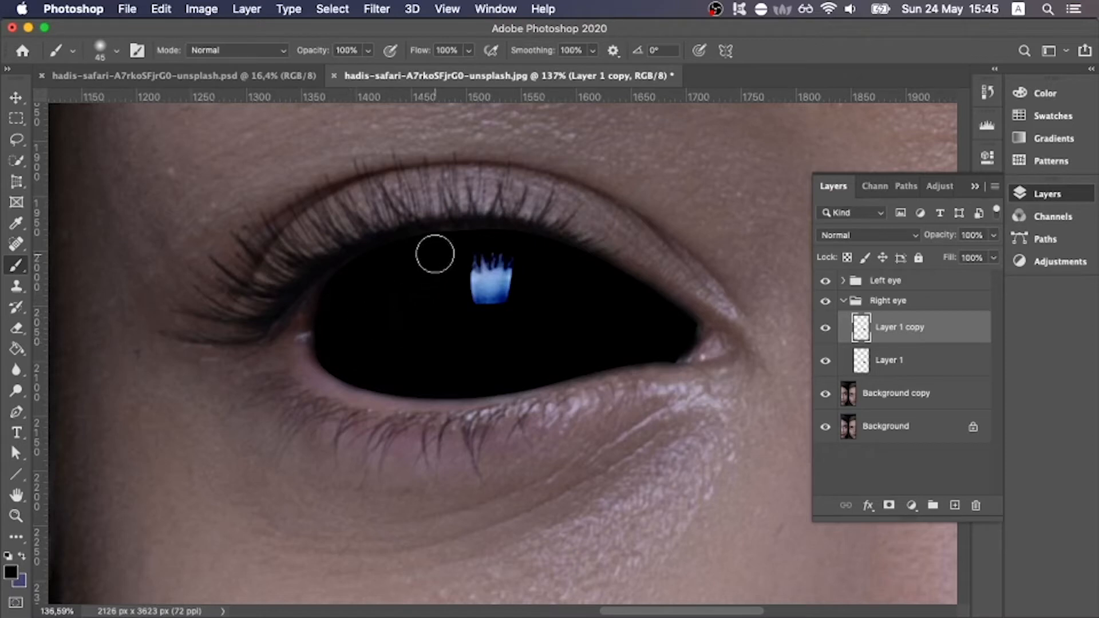
key(bracketleft)
key(bracketleft)
key(bracketleft)
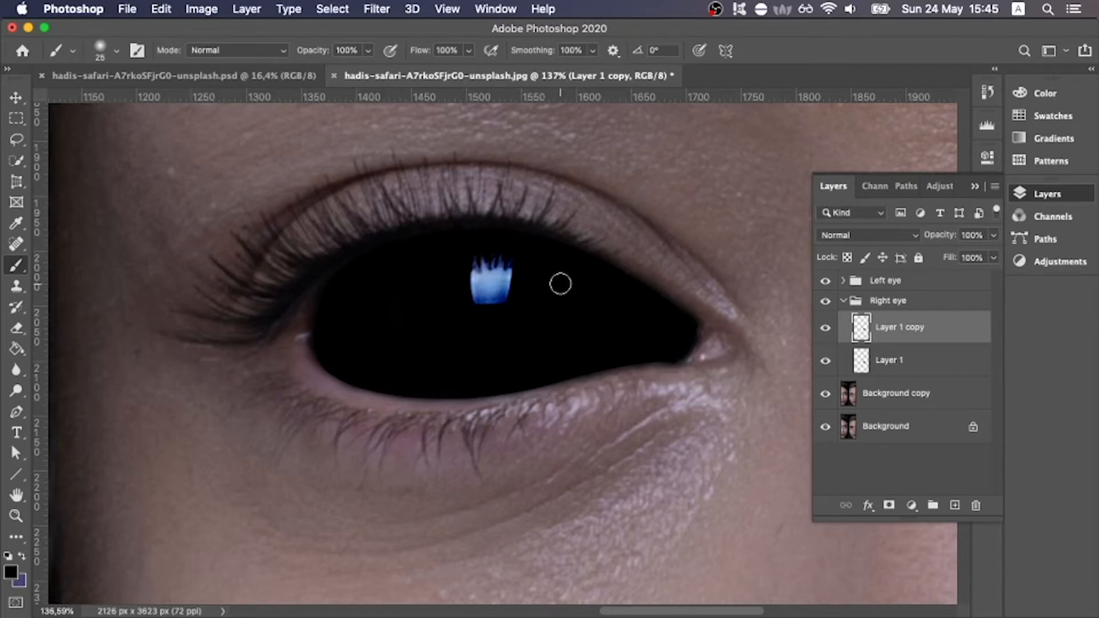
- Examine the blackened eye up close and against both women's faces
scroll(560, 284, down, 10)
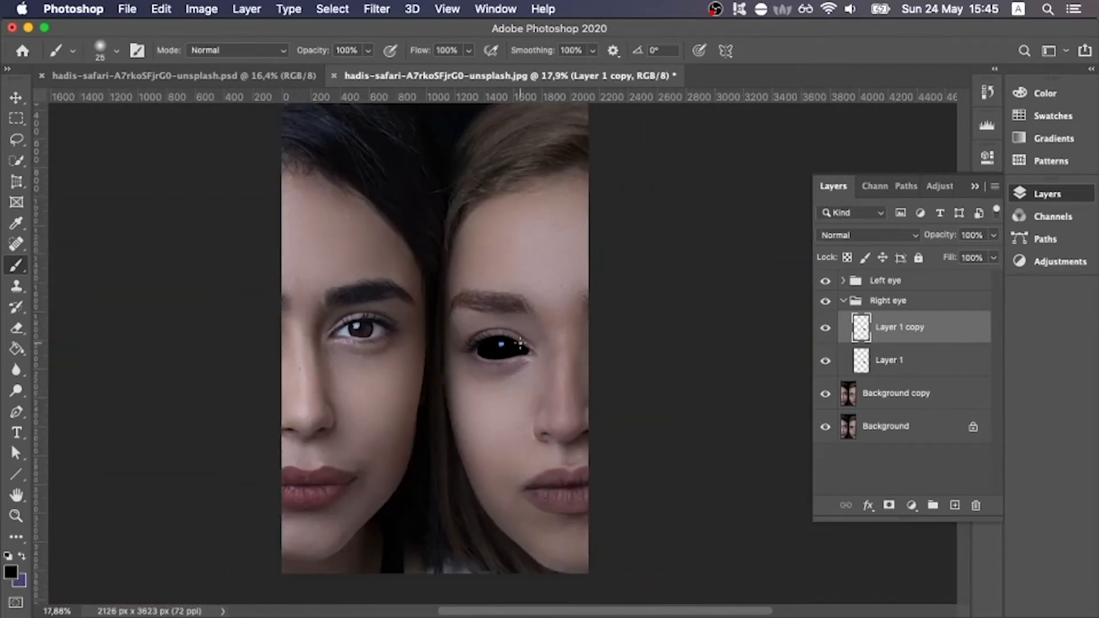
scroll(520, 344, up, 5)
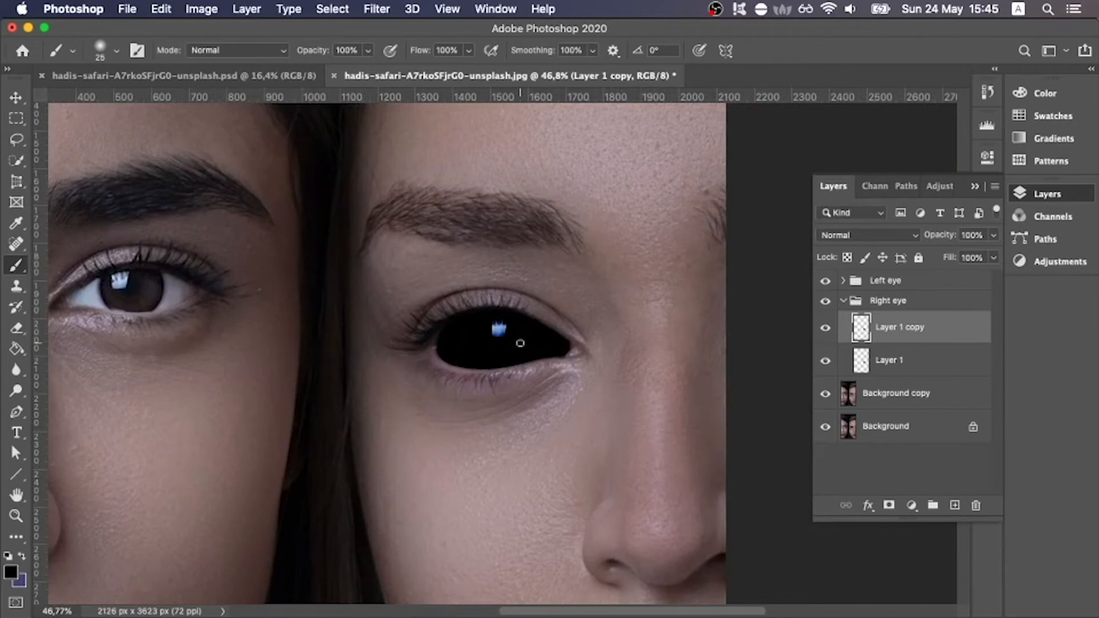
scroll(520, 344, up, 2)
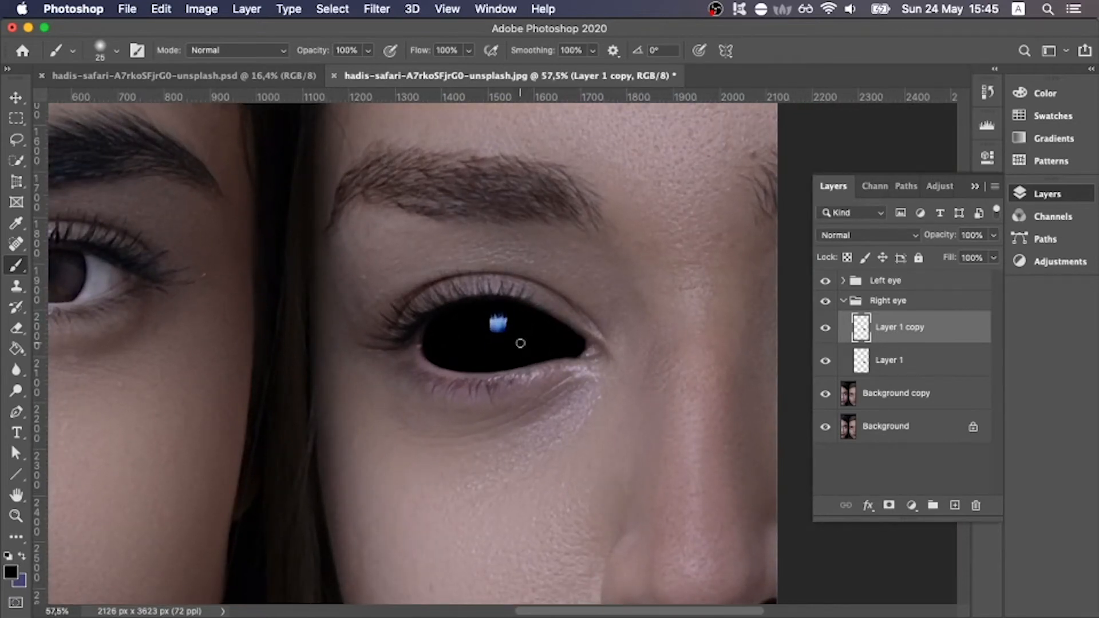
scroll(521, 344, up, 5)
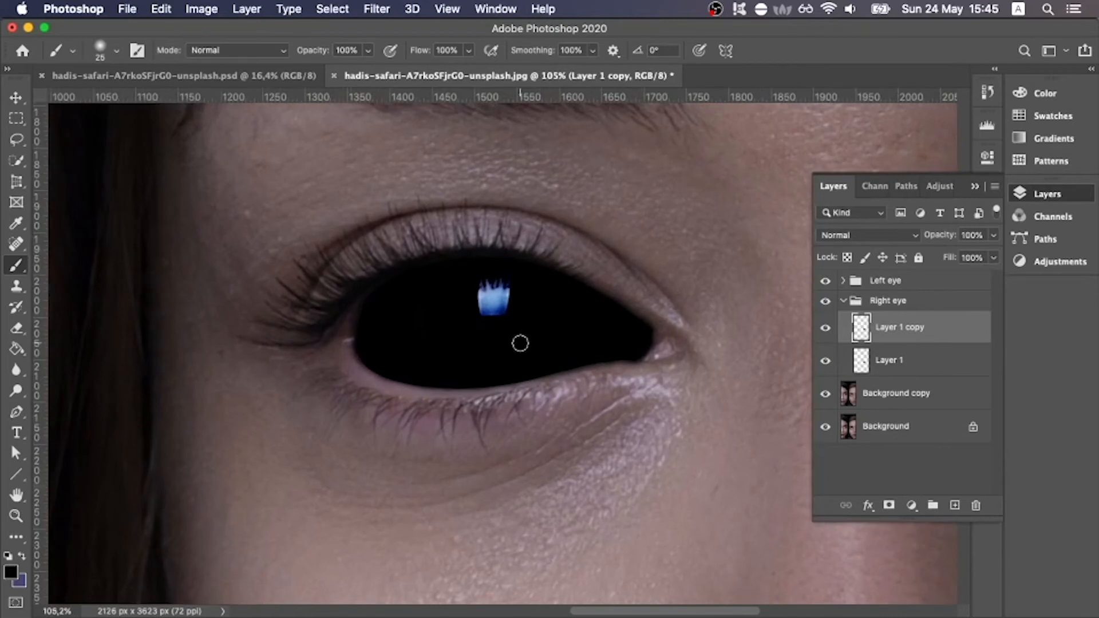
scroll(520, 344, up, 2)
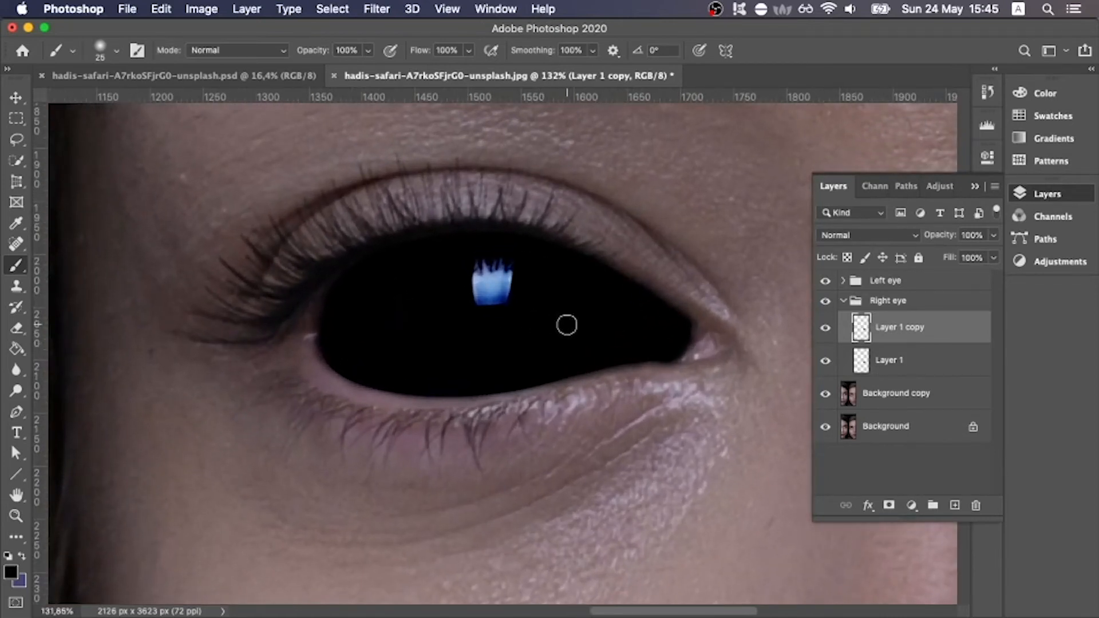
scroll(550, 309, down, 8)
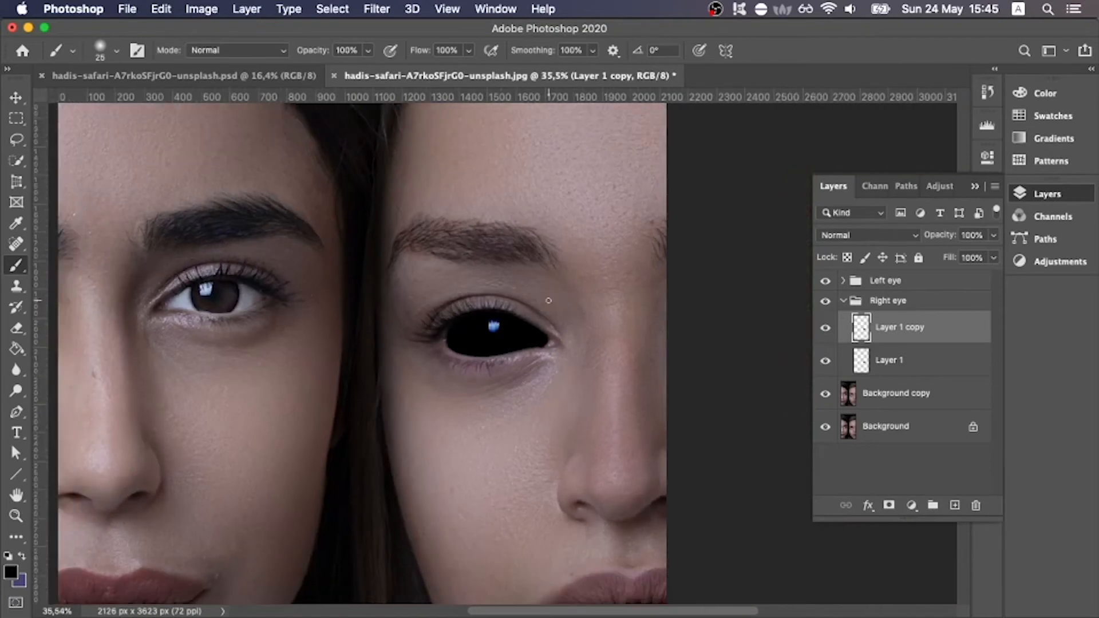
drag(584, 397, 531, 284)
scroll(531, 284, down, 3)
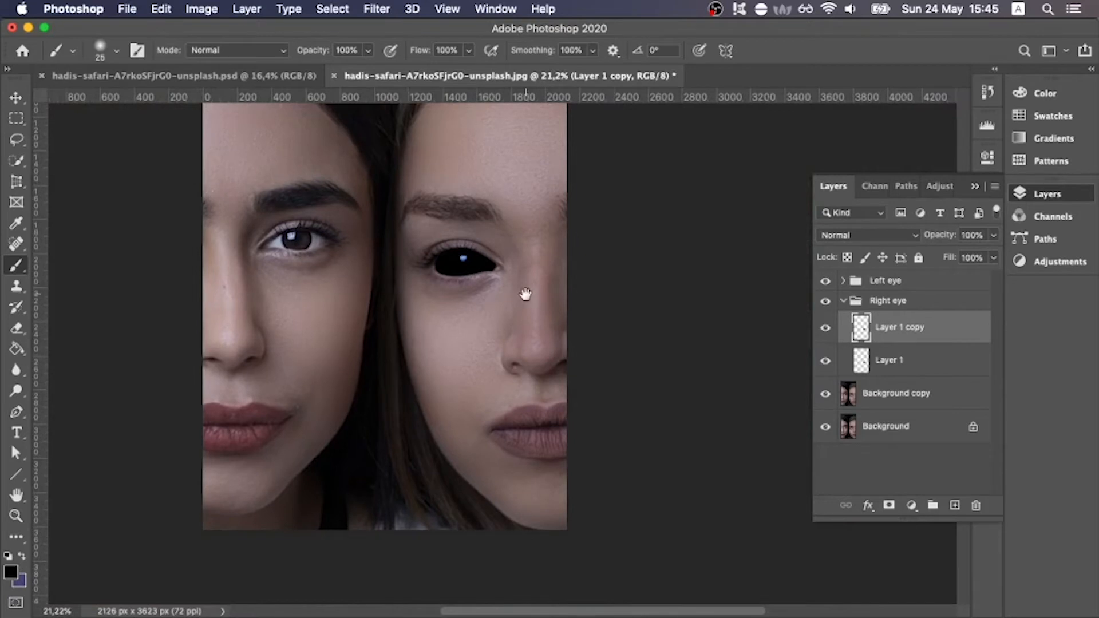
drag(540, 337, 539, 268)
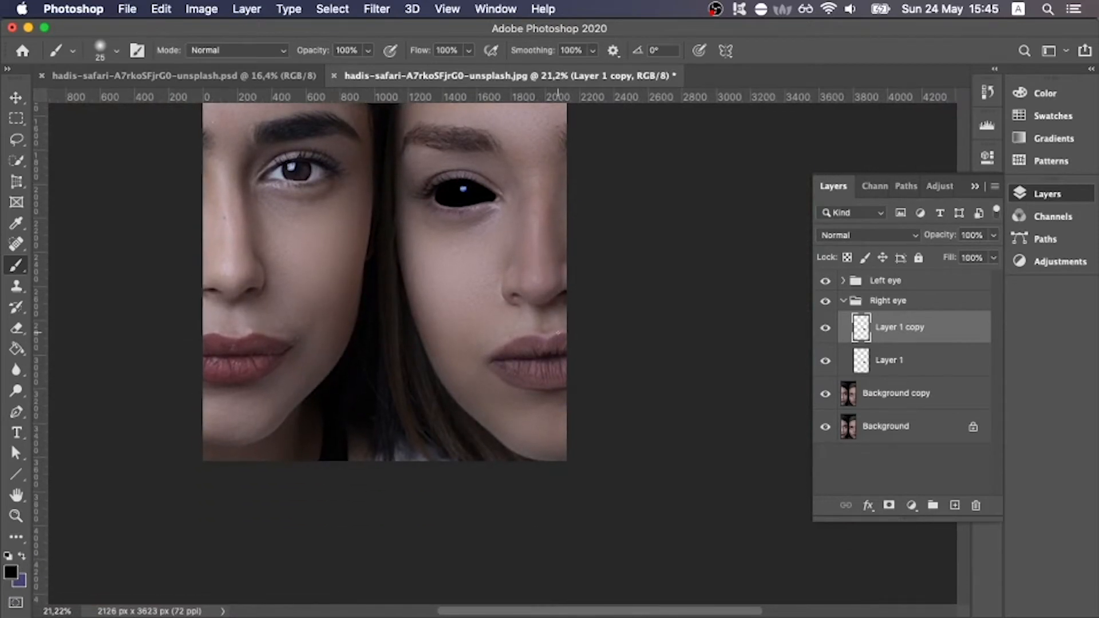
- Collapse the Right eye group, add a new layer above it, and place that layer in its own group
scroll(558, 332, up, 5)
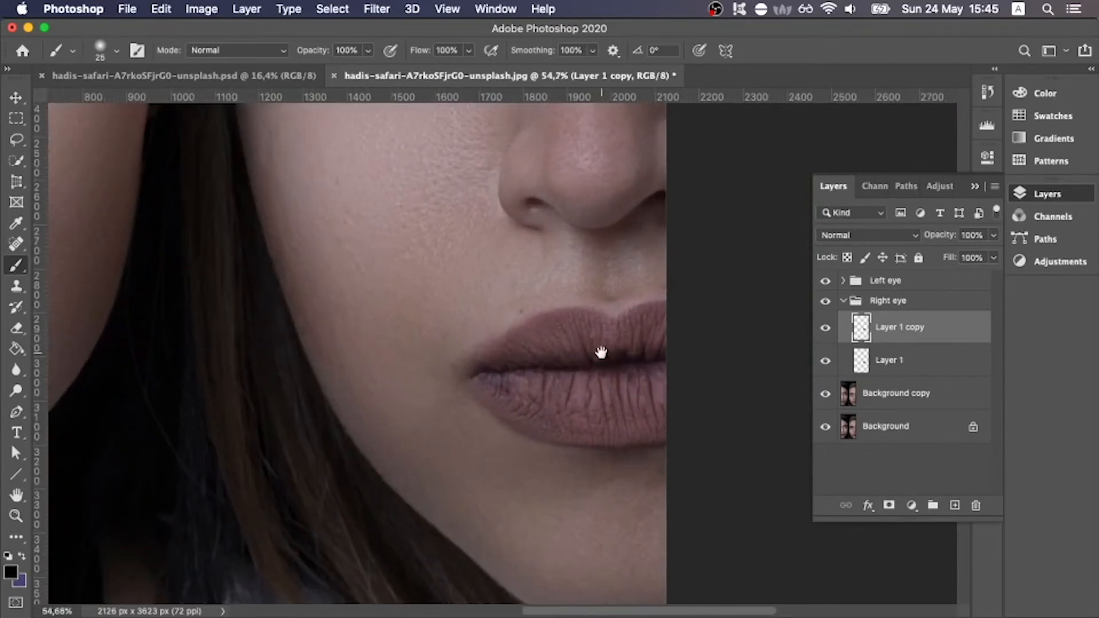
drag(599, 351, 482, 342)
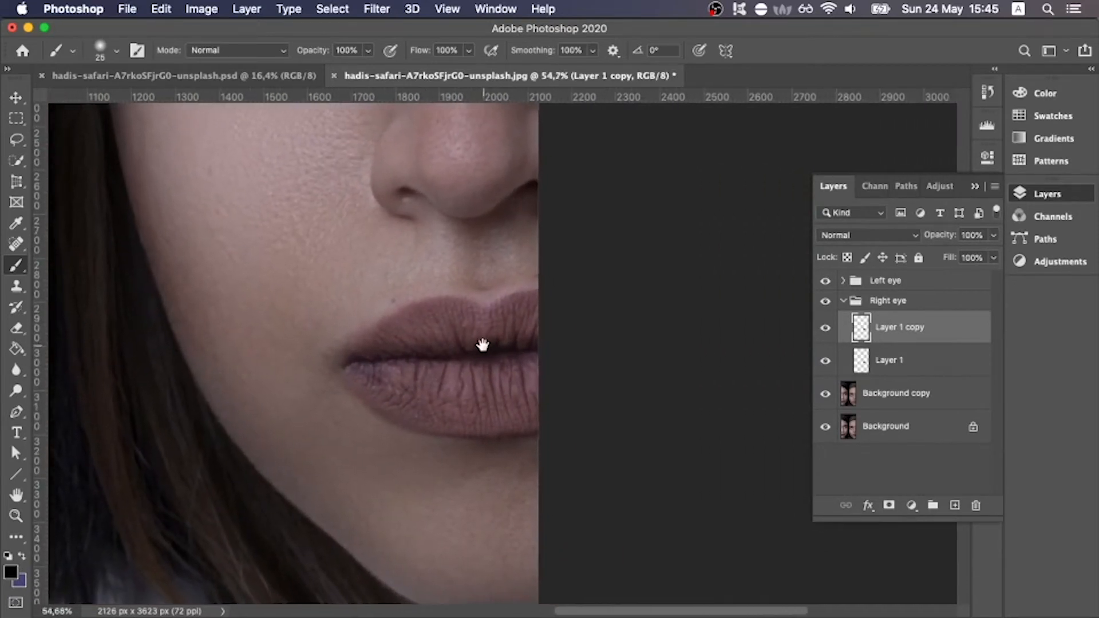
click(843, 302)
click(903, 308)
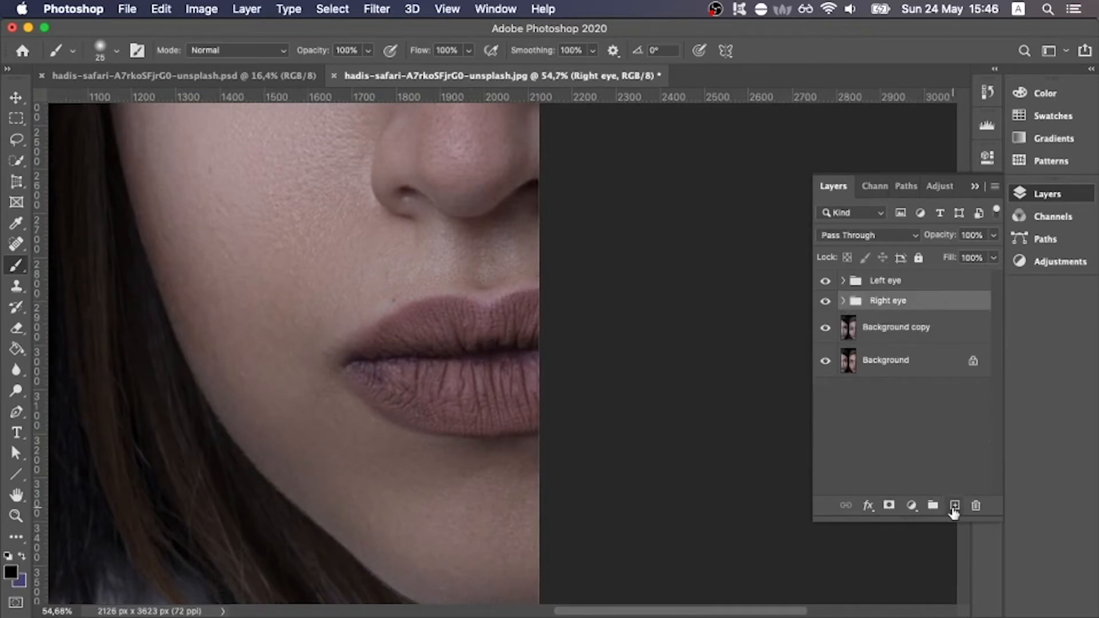
click(954, 507)
right_click(888, 309)
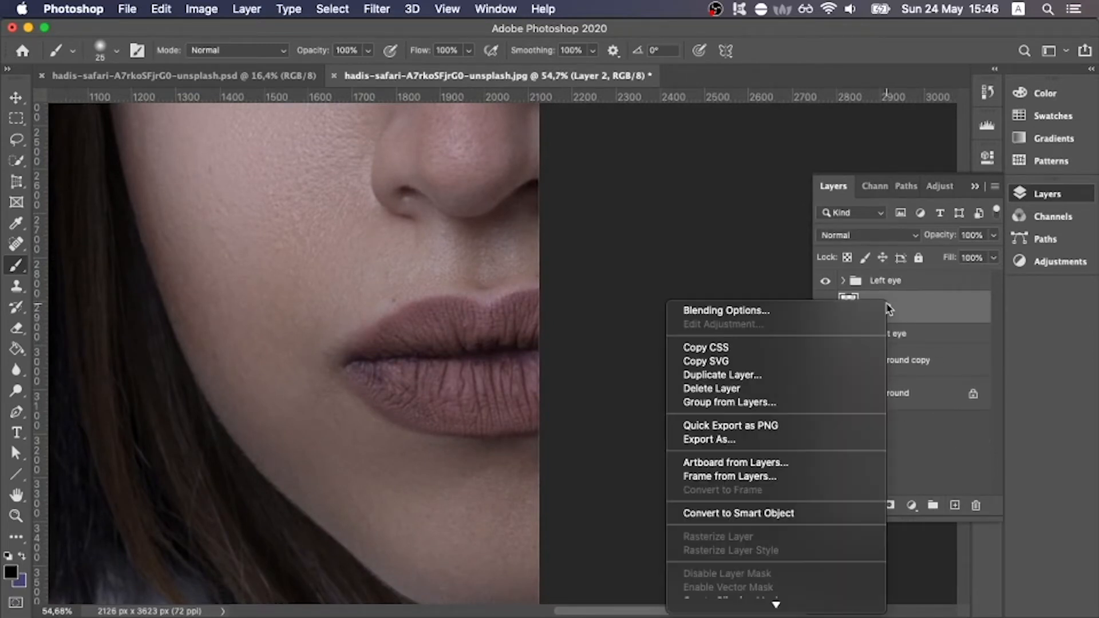
click(814, 404)
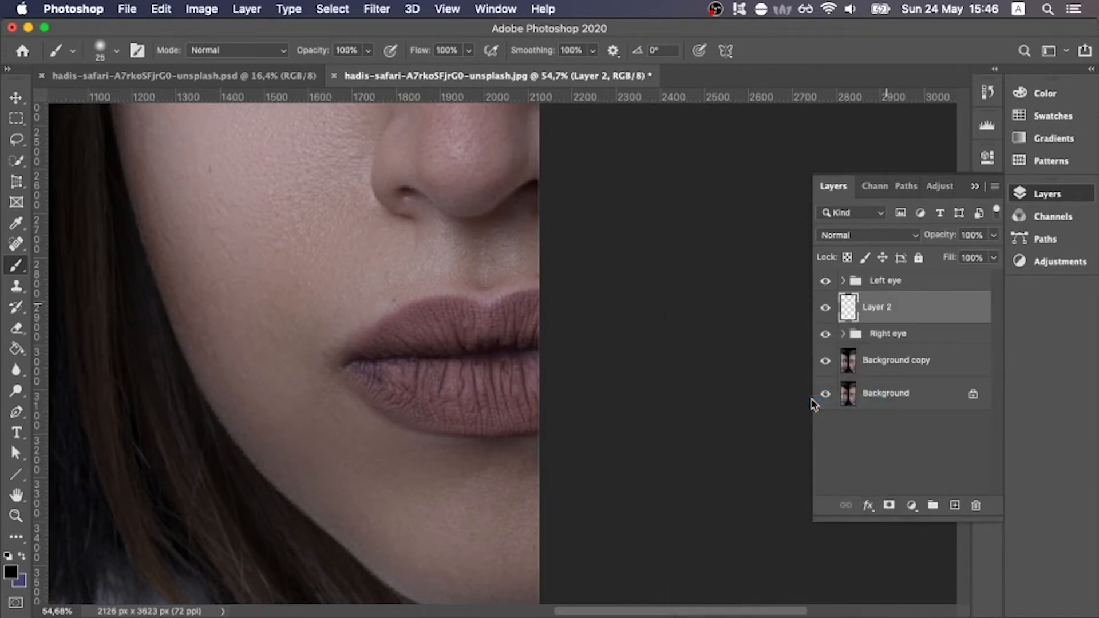
key(Return)
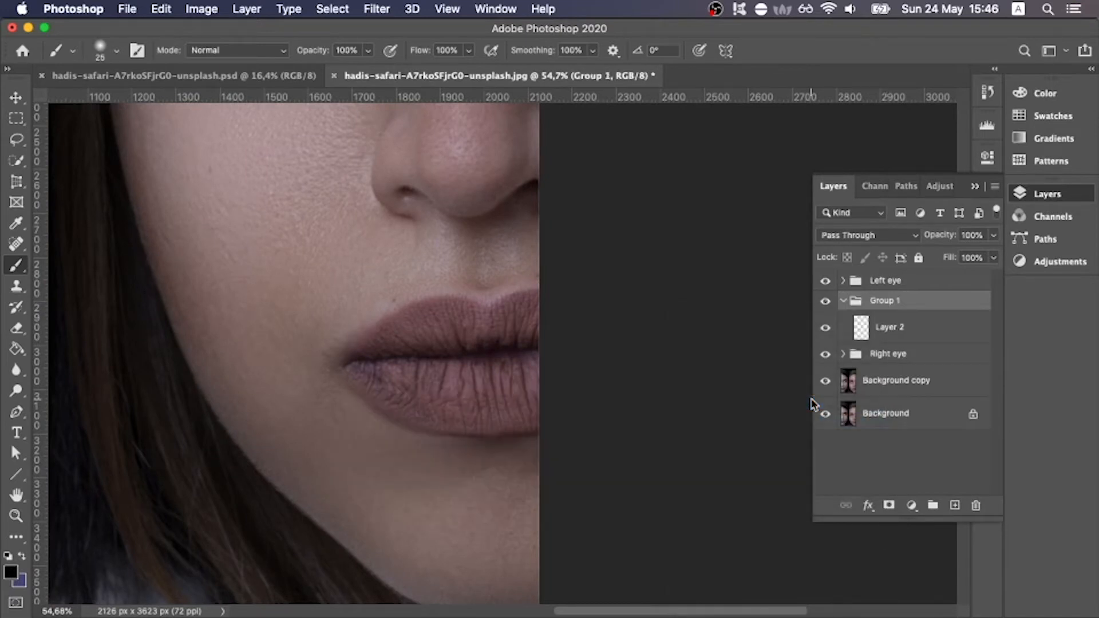
- Rename the new layer's group as "right lip" and make Layer 2 inside it the active layer
click(905, 330)
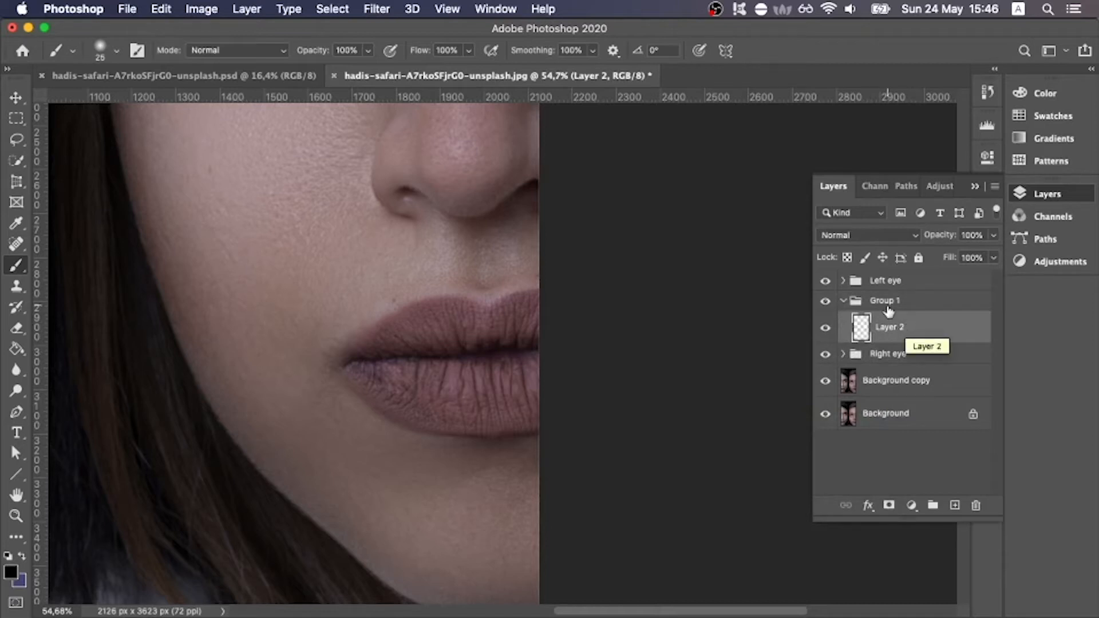
click(889, 304)
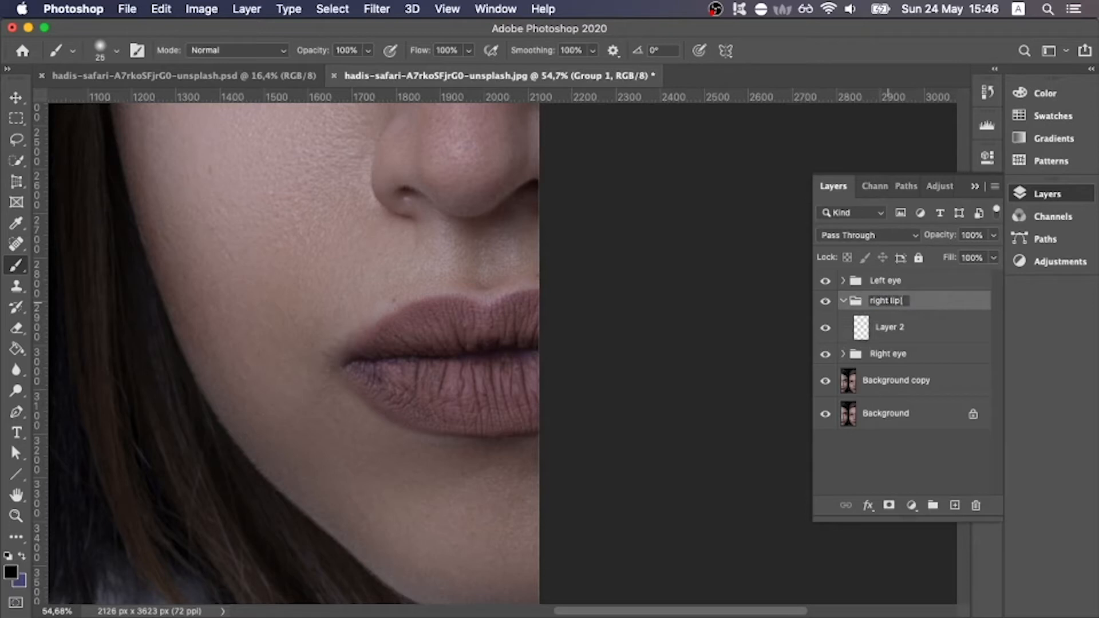
key(Return)
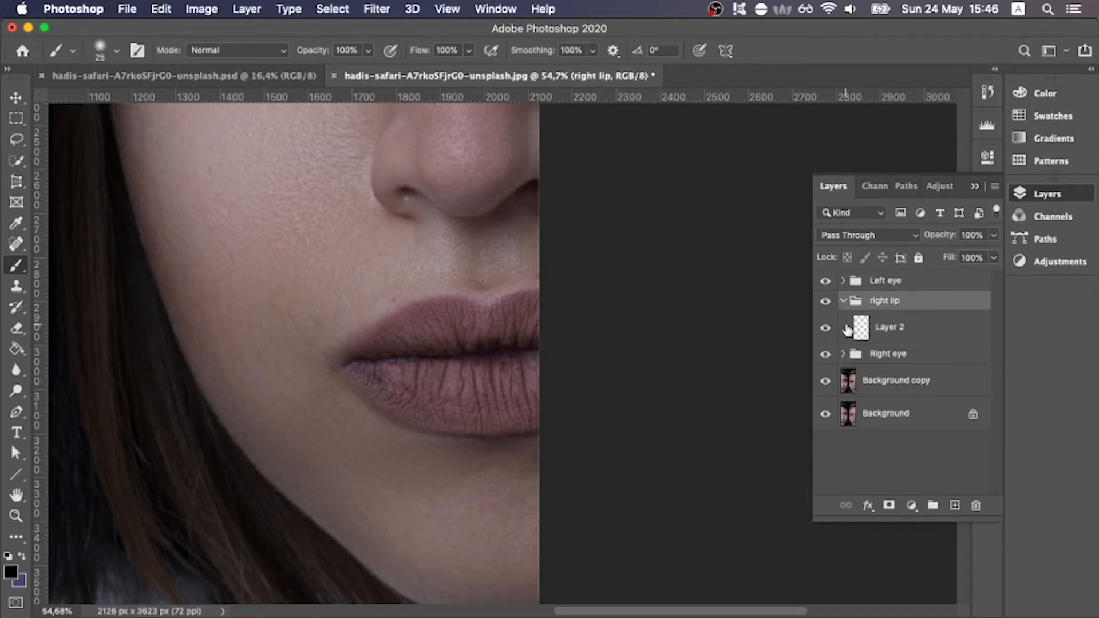
click(895, 329)
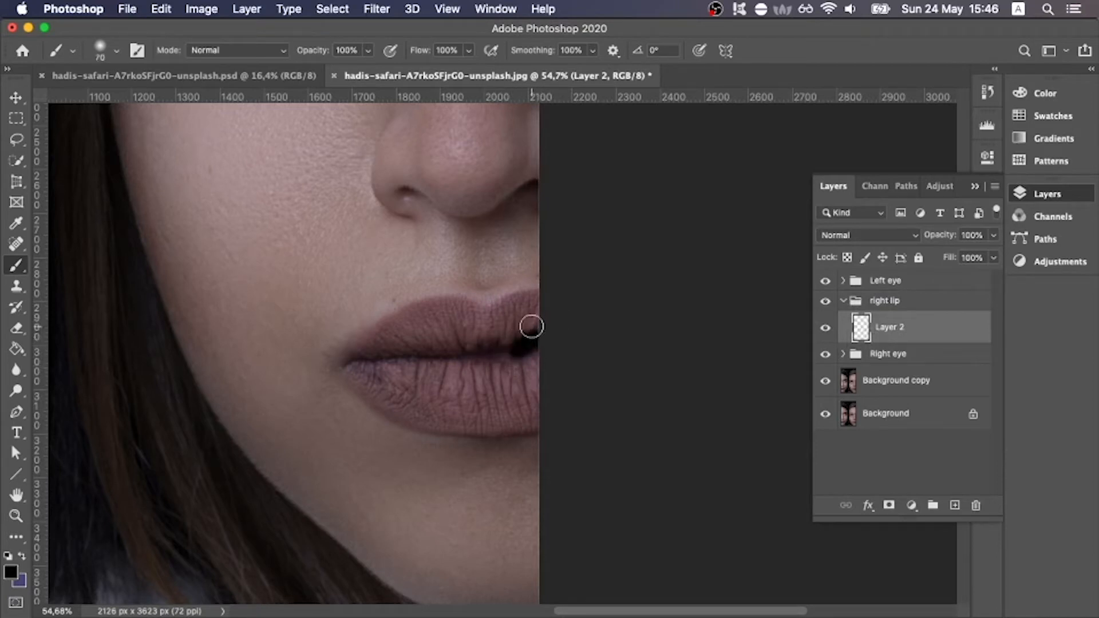
- Paint the right woman's lips solid black on Layer 2 with a 100 px brush, outlining them before filling the inside
key(bracketright)
key(bracketright)
key(bracketright)
mouse_move(540, 309)
mouse_down()
mouse_move(490, 347)
mouse_move(555, 307)
mouse_move(514, 312)
mouse_move(465, 355)
mouse_move(538, 305)
mouse_move(510, 315)
mouse_move(478, 356)
mouse_move(520, 316)
mouse_move(474, 330)
mouse_move(457, 317)
mouse_move(416, 325)
mouse_move(465, 330)
mouse_move(521, 305)
mouse_move(483, 324)
mouse_move(418, 313)
mouse_move(388, 338)
mouse_move(444, 316)
mouse_move(413, 319)
mouse_move(356, 358)
mouse_move(400, 399)
mouse_move(452, 419)
mouse_move(616, 422)
mouse_up()
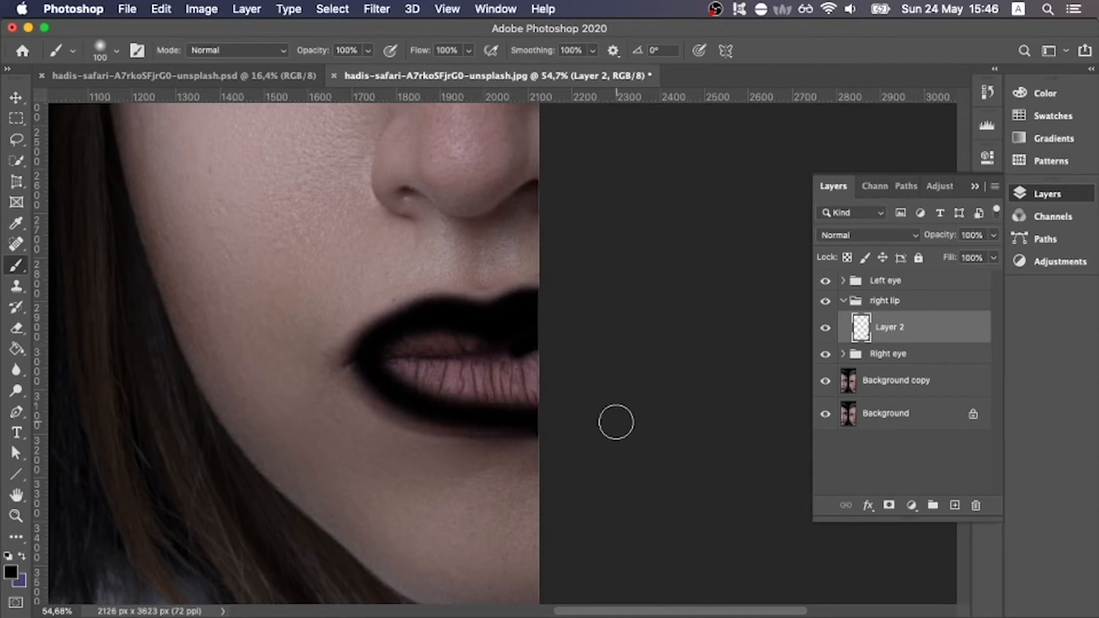
mouse_move(358, 356)
mouse_down()
mouse_move(402, 401)
mouse_move(483, 419)
mouse_move(584, 415)
mouse_move(418, 380)
mouse_move(609, 387)
mouse_move(421, 395)
mouse_move(614, 398)
mouse_move(404, 360)
mouse_move(530, 356)
mouse_move(460, 353)
mouse_move(500, 371)
mouse_move(614, 325)
mouse_move(550, 371)
mouse_move(392, 343)
mouse_move(438, 331)
mouse_move(518, 336)
mouse_move(537, 316)
mouse_move(450, 360)
mouse_move(361, 375)
mouse_move(416, 410)
mouse_move(595, 402)
mouse_move(465, 390)
mouse_move(376, 367)
mouse_up()
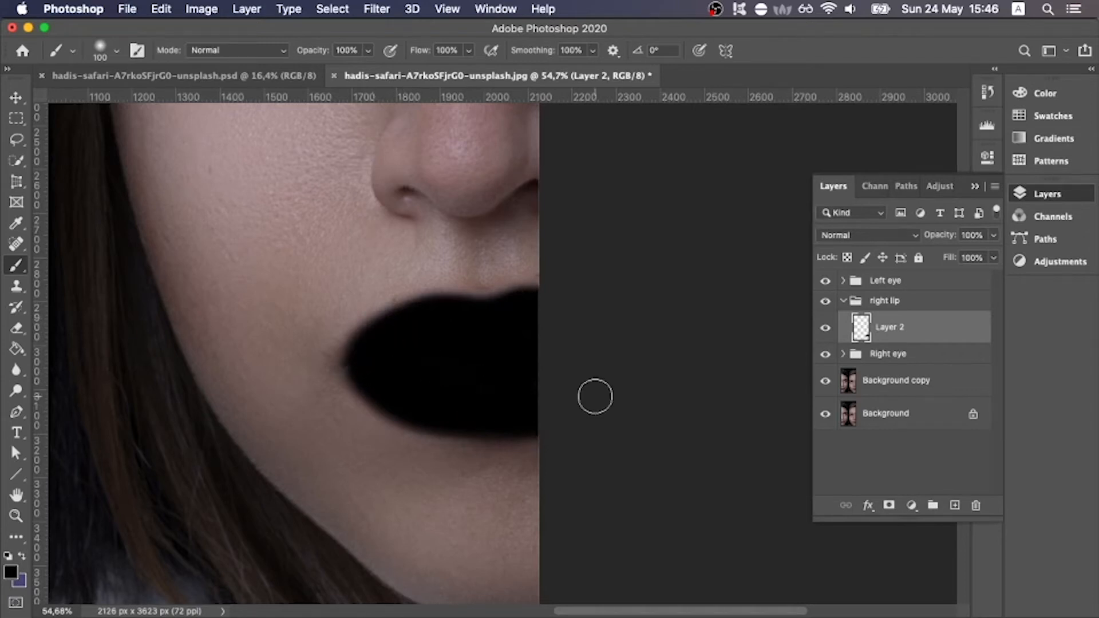
- Set the lip paint layer's blend mode to Hue and check the lips against both whole faces
click(914, 236)
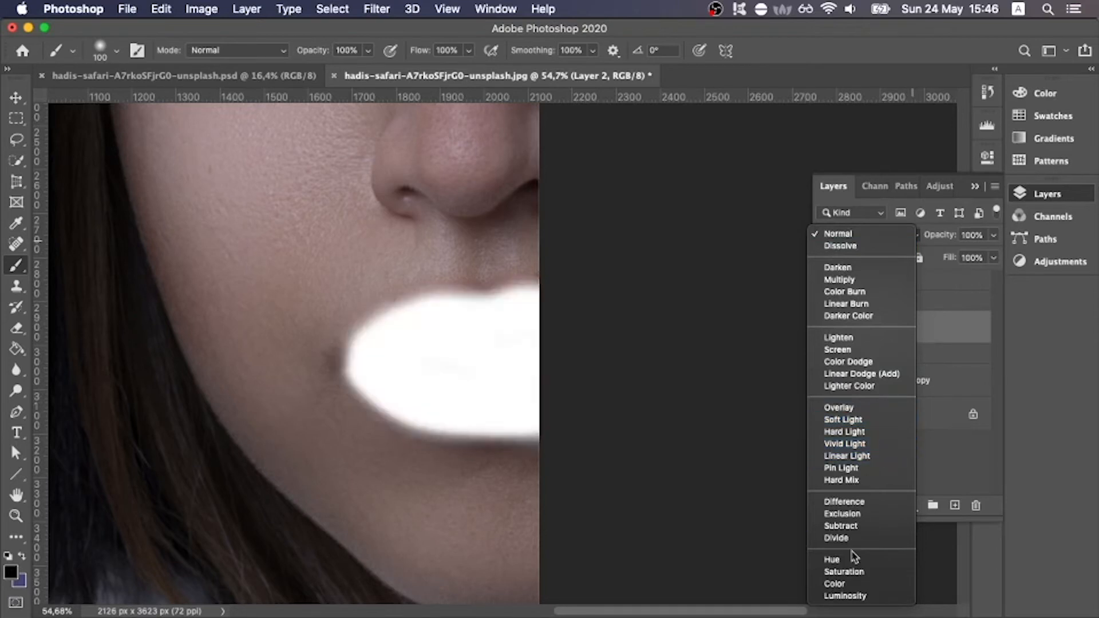
click(835, 559)
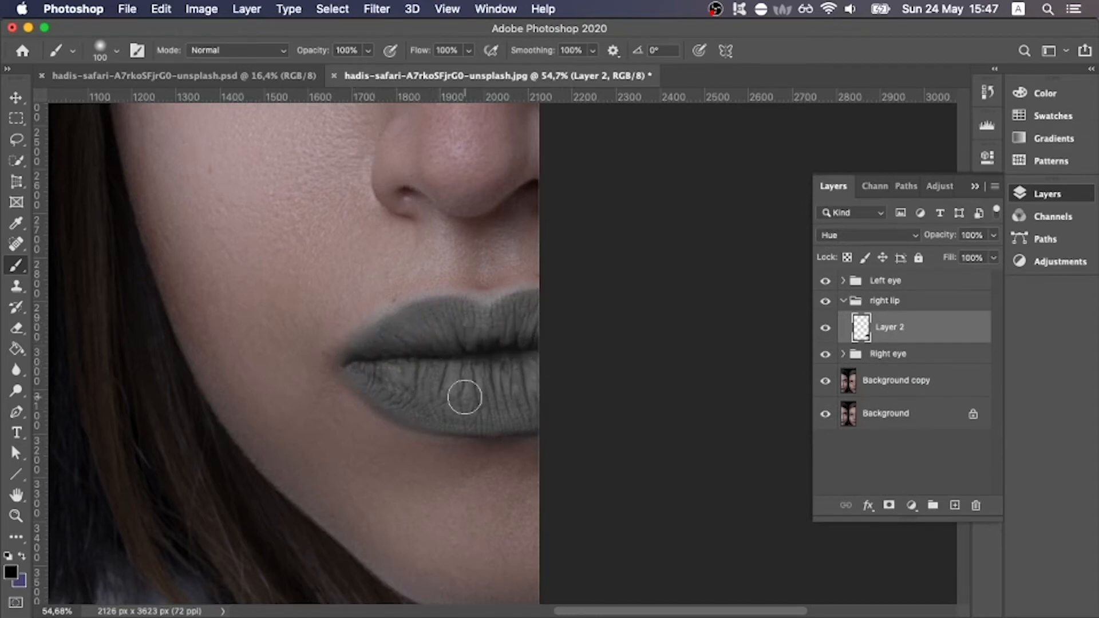
key(super+minus)
key(super+minus)
key(super+minus)
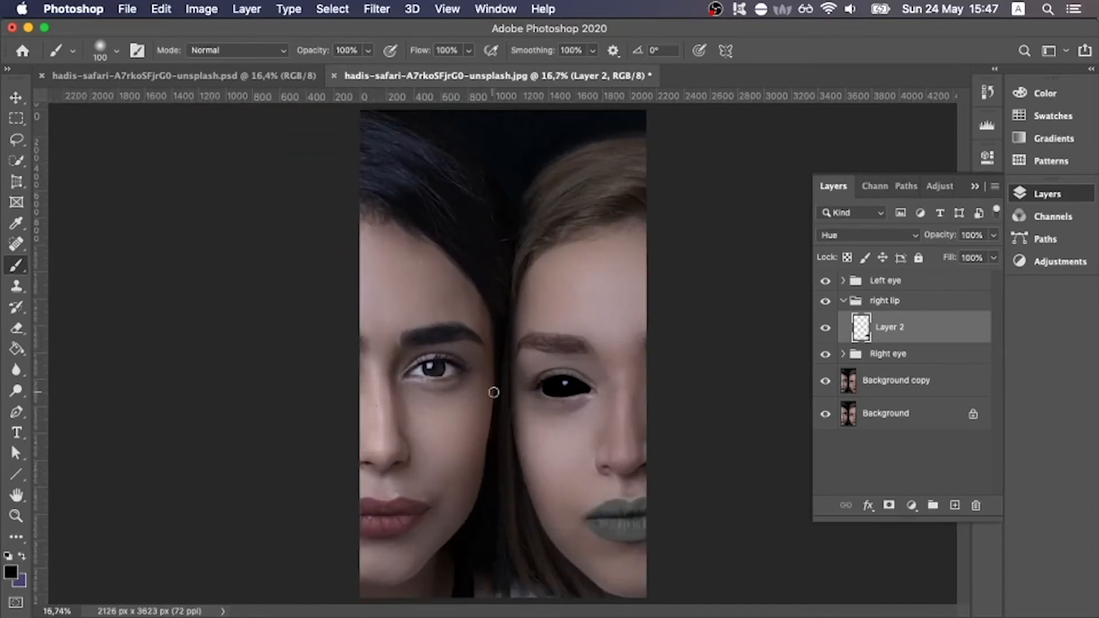
scroll(633, 374, up, 2)
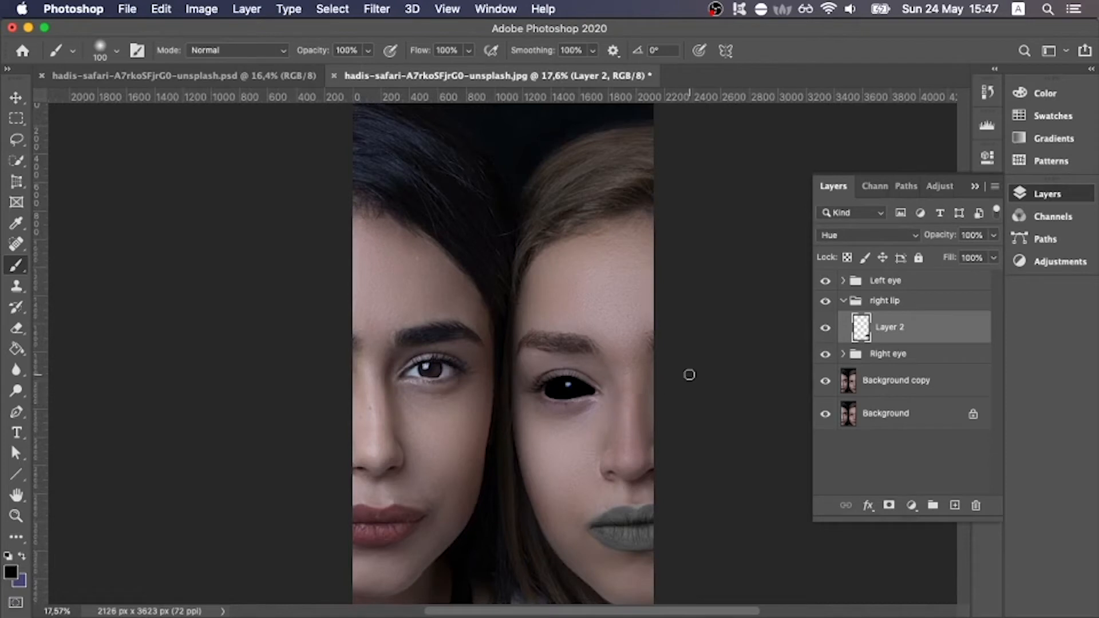
- Collapse the right lip group, expand the Left eye group and make its Layer 1 active
click(843, 302)
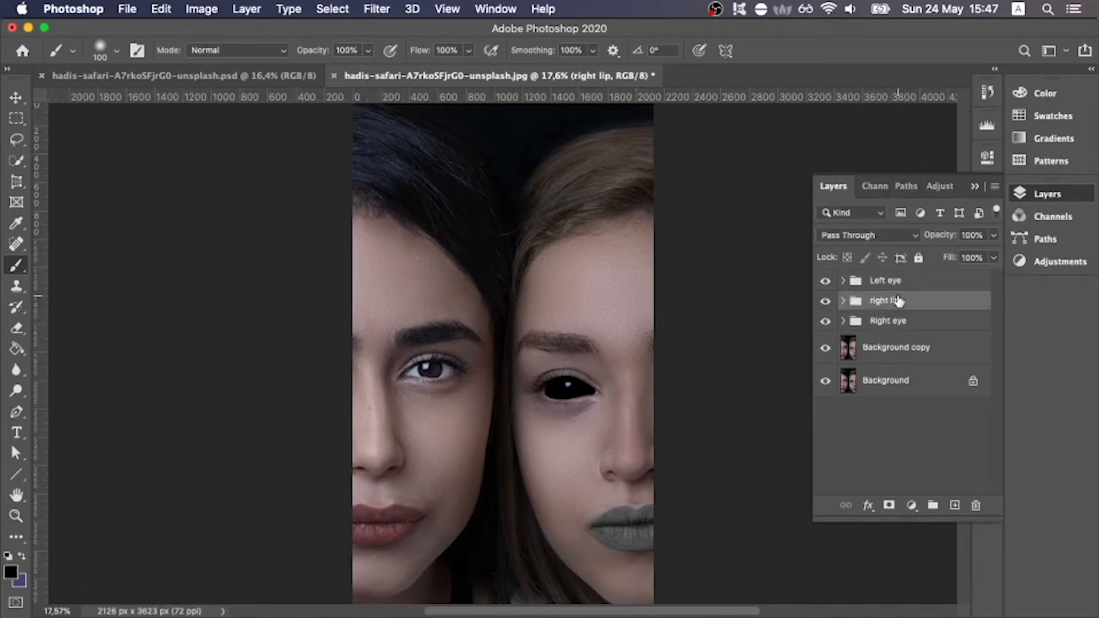
click(876, 284)
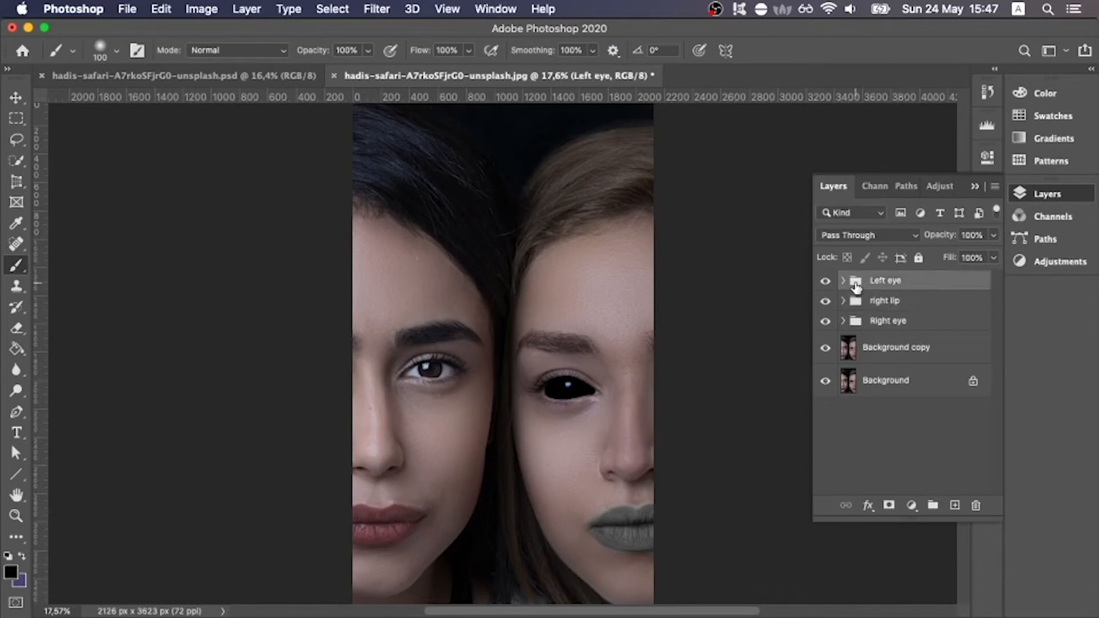
click(843, 281)
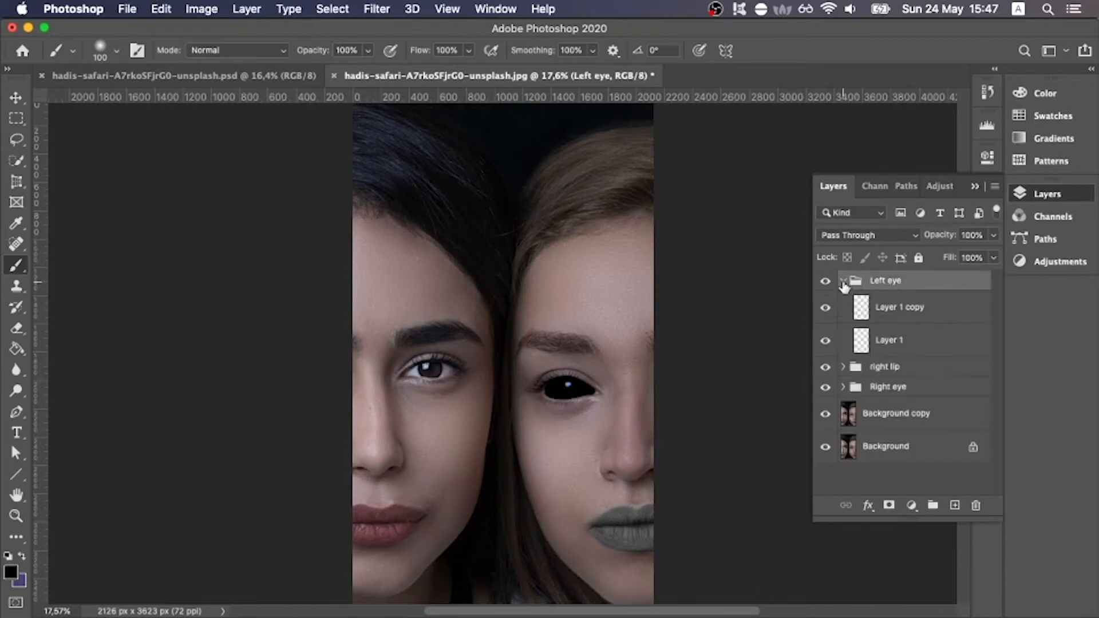
click(899, 339)
- Trace a Pen path along the left woman's lower eyelid from the outer corner to the inner corner and up around it
scroll(493, 375, up, 6)
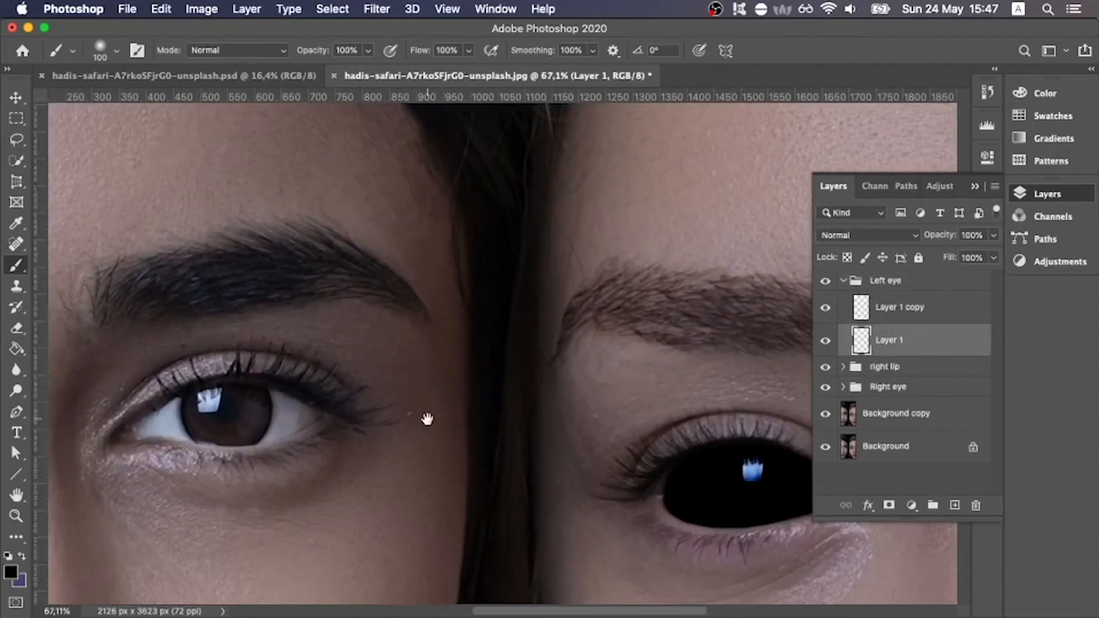
drag(427, 420, 569, 363)
scroll(516, 360, up, 3)
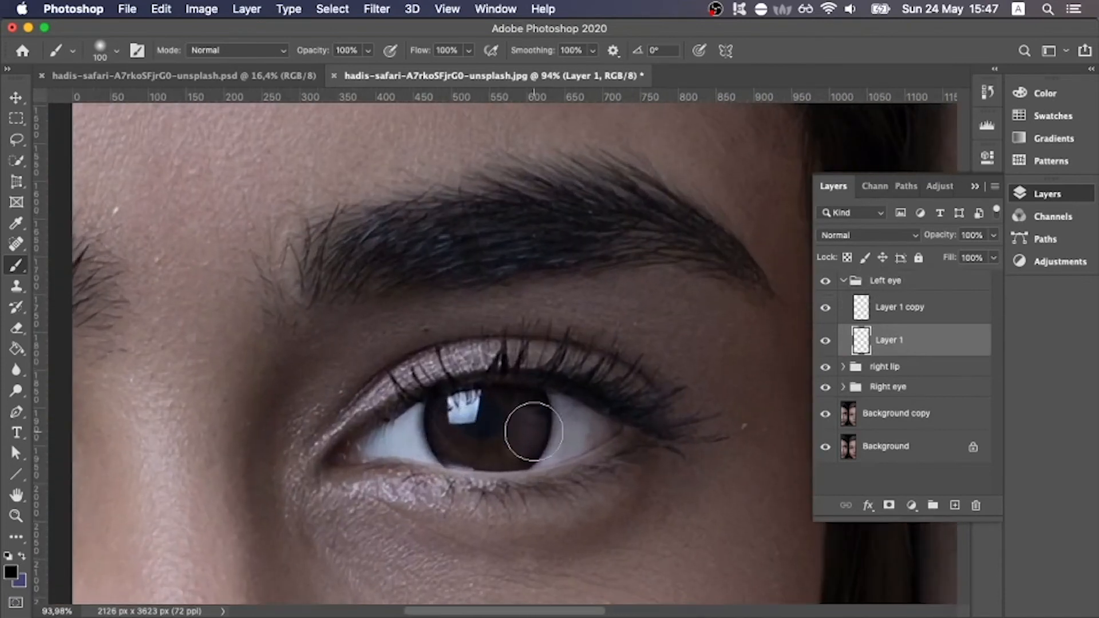
key(p)
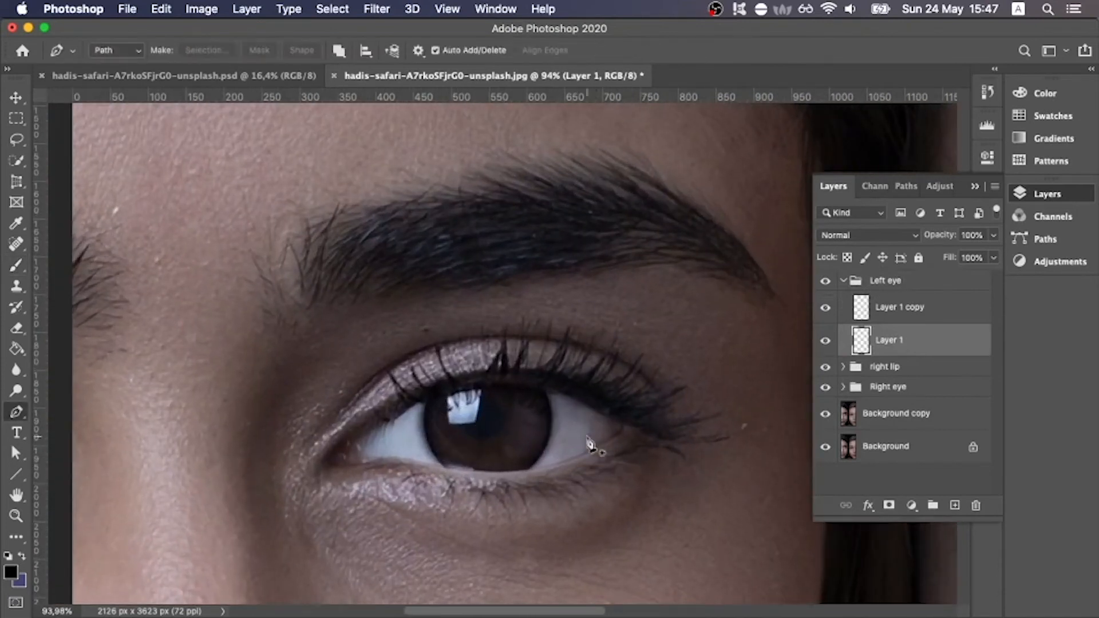
click(623, 431)
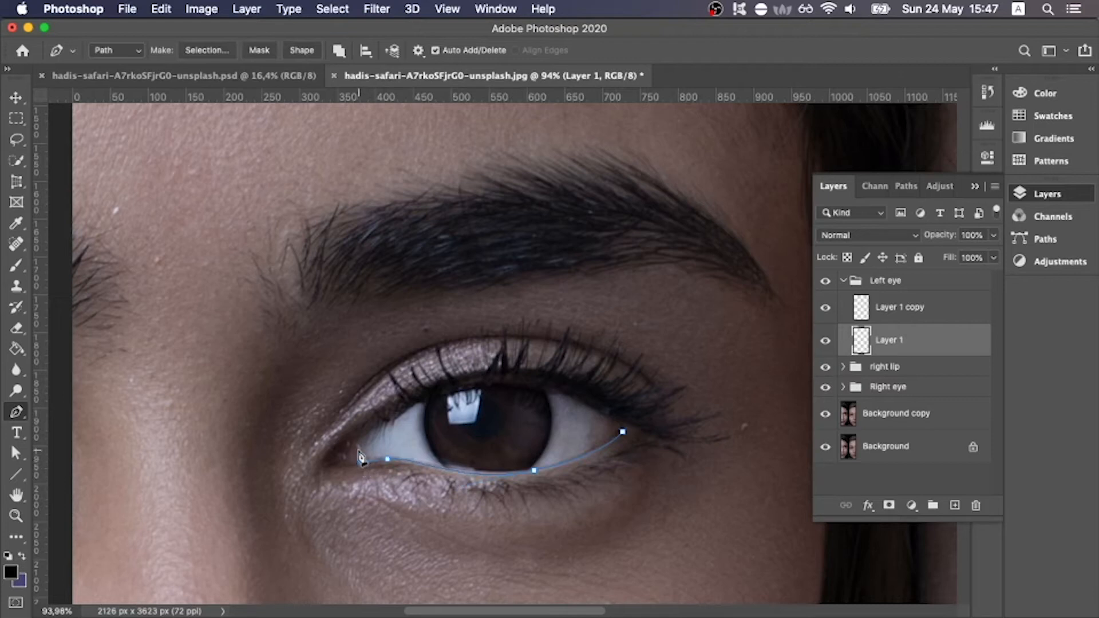
scroll(361, 457, up, 5)
drag(360, 457, 562, 178)
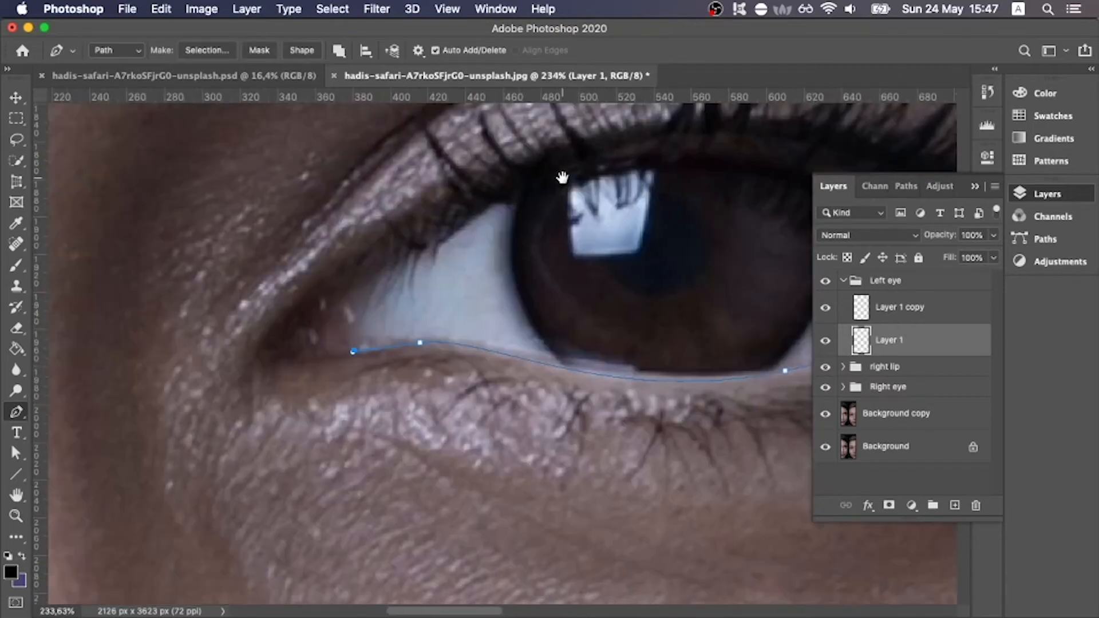
drag(409, 276, 372, 329)
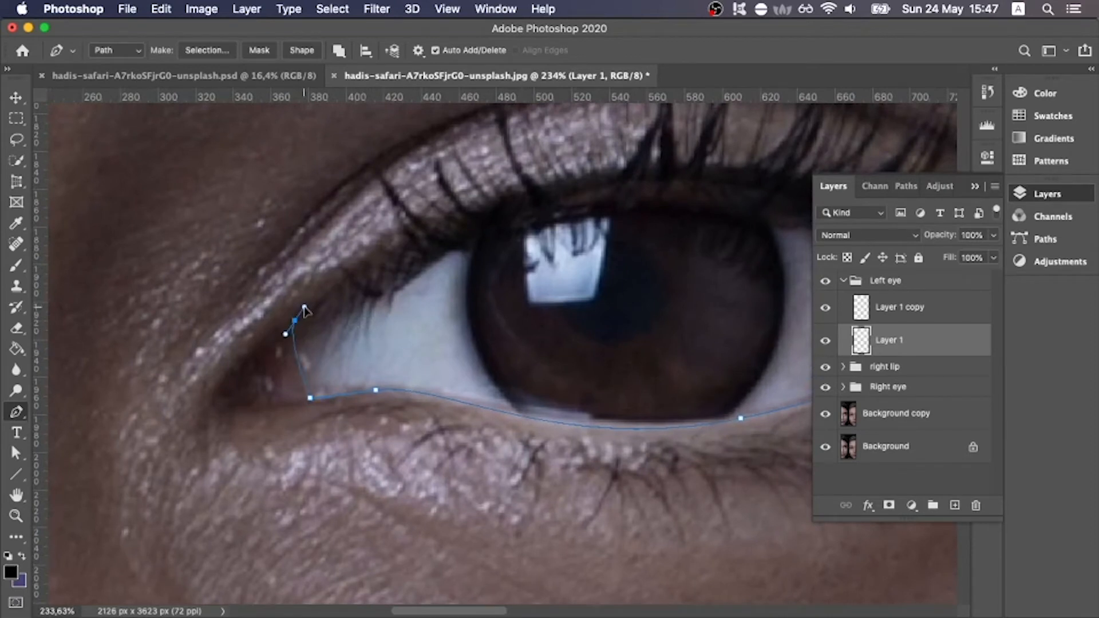
key(v)
click(361, 336)
drag(364, 335, 340, 367)
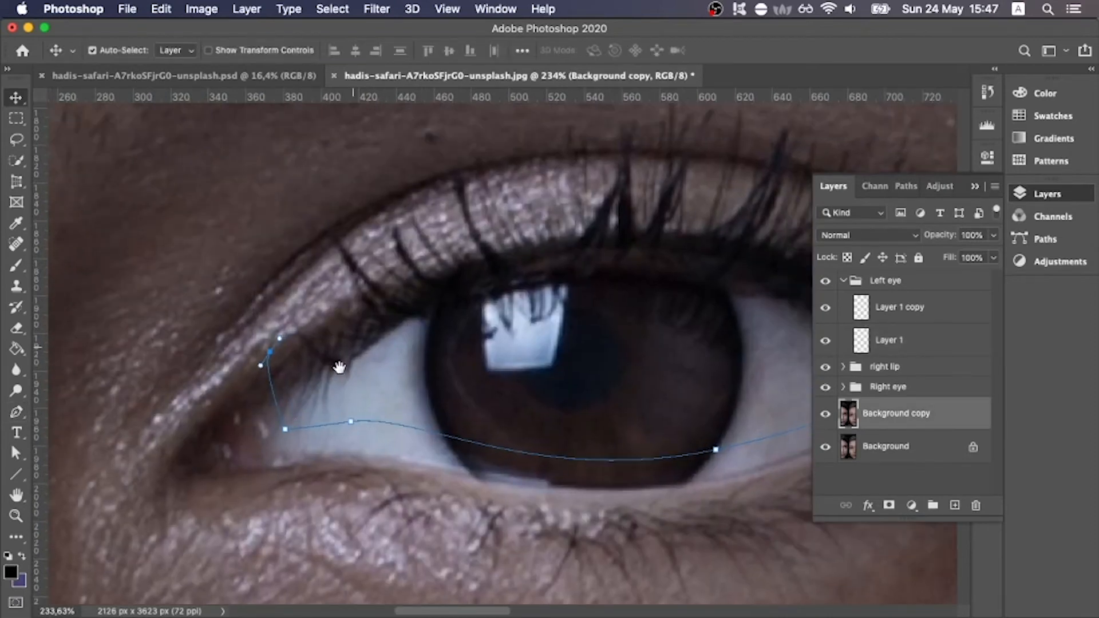
key(p)
click(905, 345)
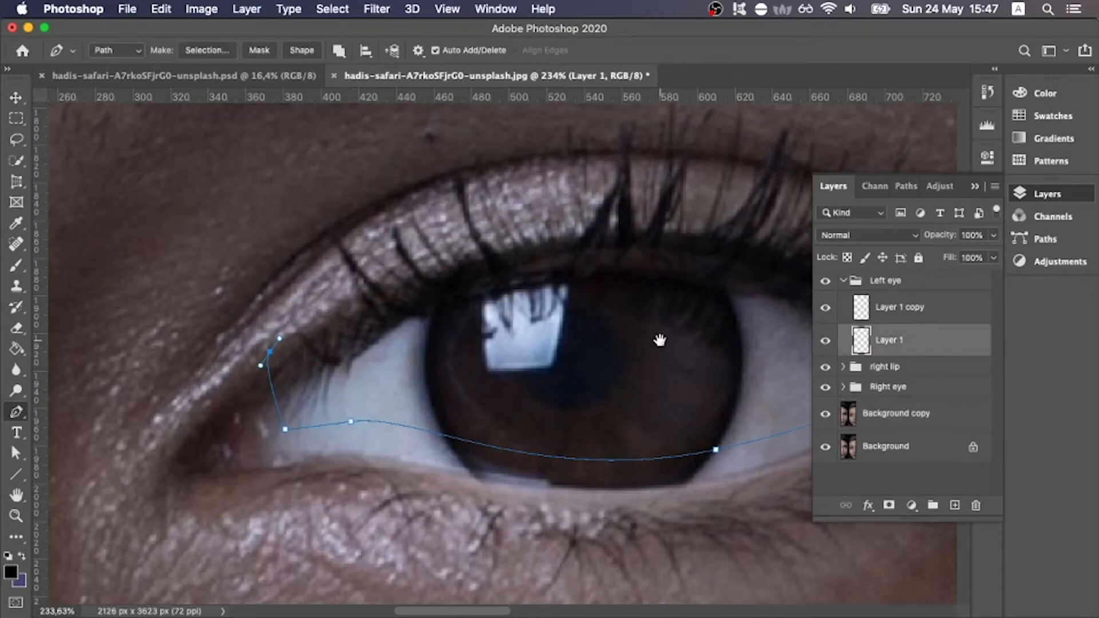
key(super+z)
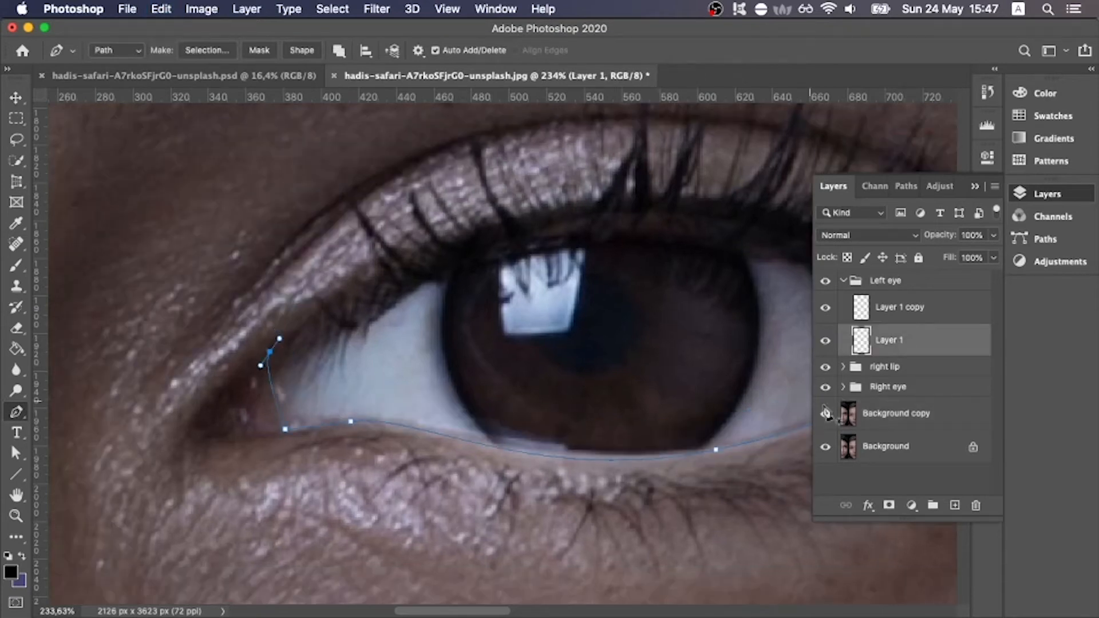
- Lock all attributes of the Background copy layer and make Layer 1 in the Left eye group active again
click(903, 424)
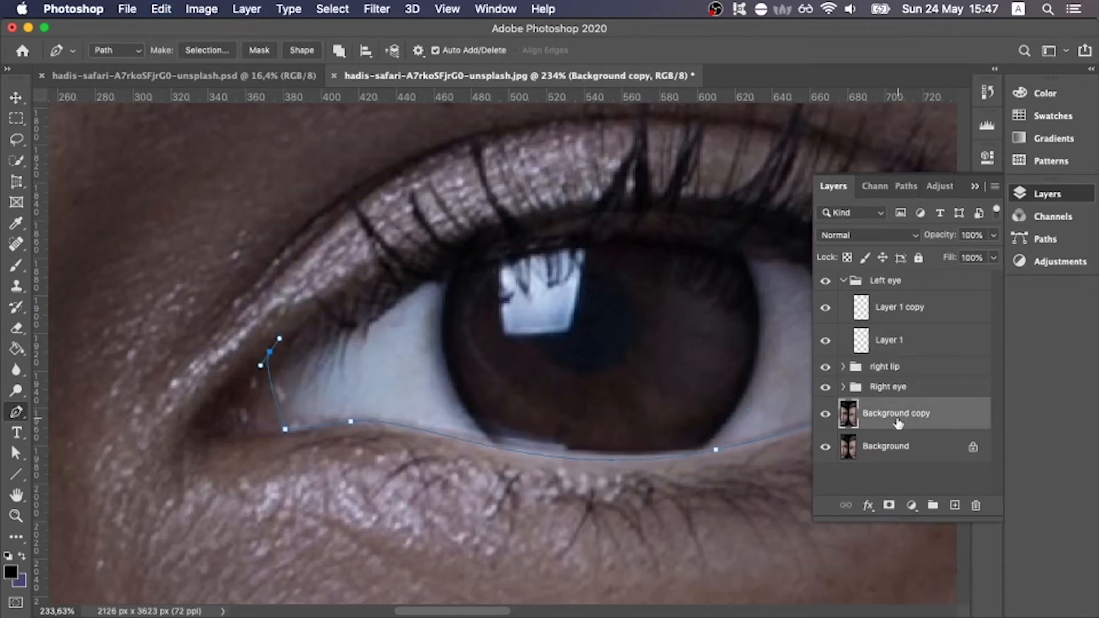
click(919, 258)
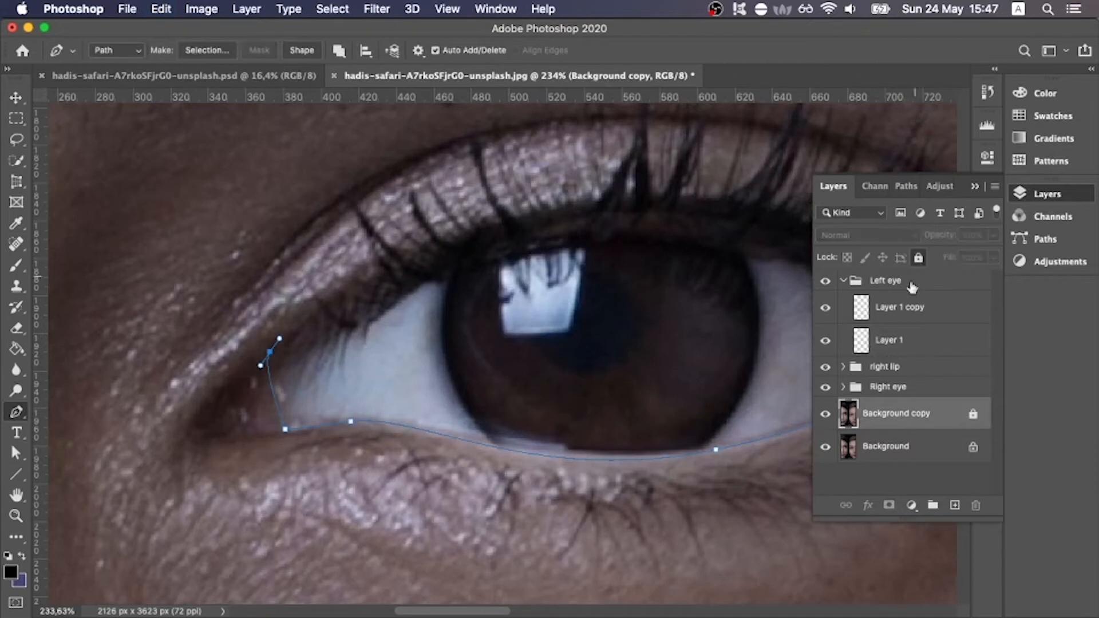
click(910, 350)
scroll(658, 380, right, 6)
scroll(657, 380, up, 2)
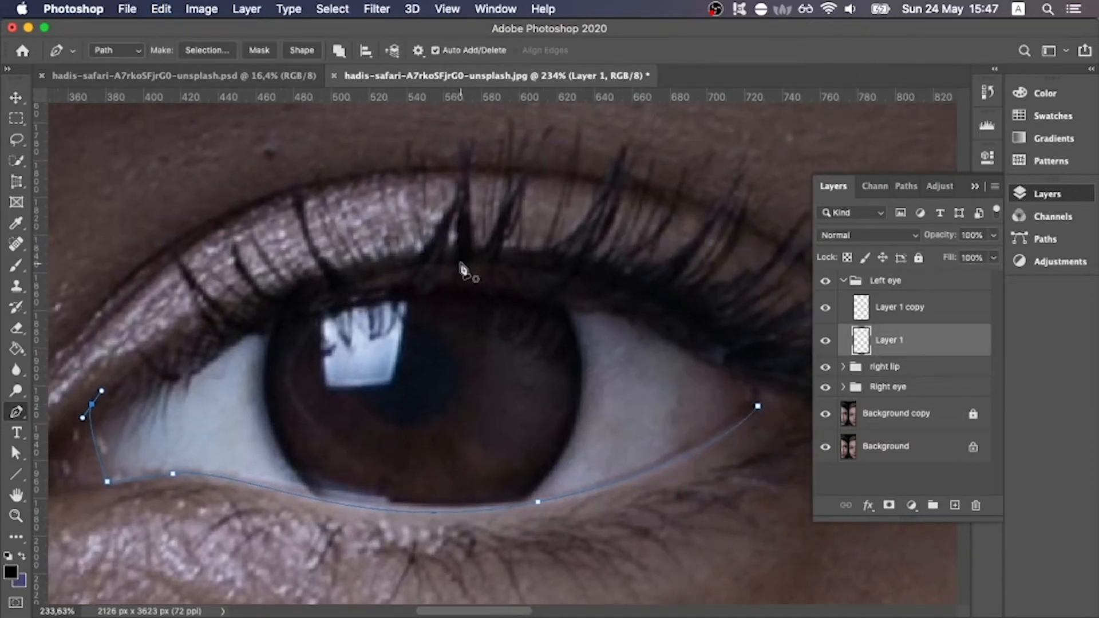
drag(471, 261, 596, 265)
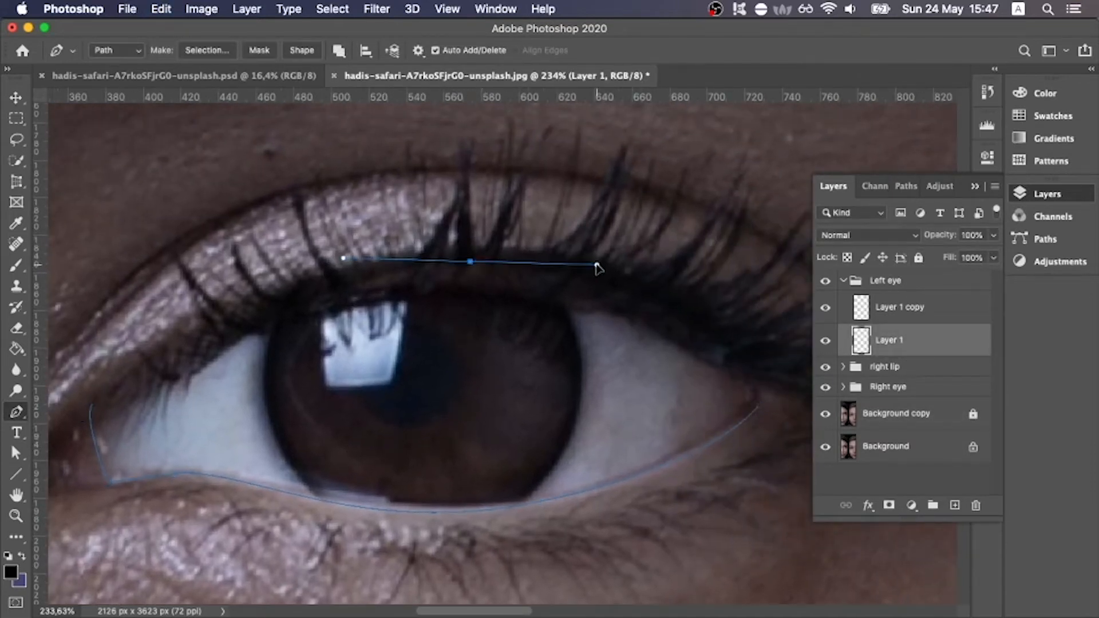
key(z)
key(super+z)
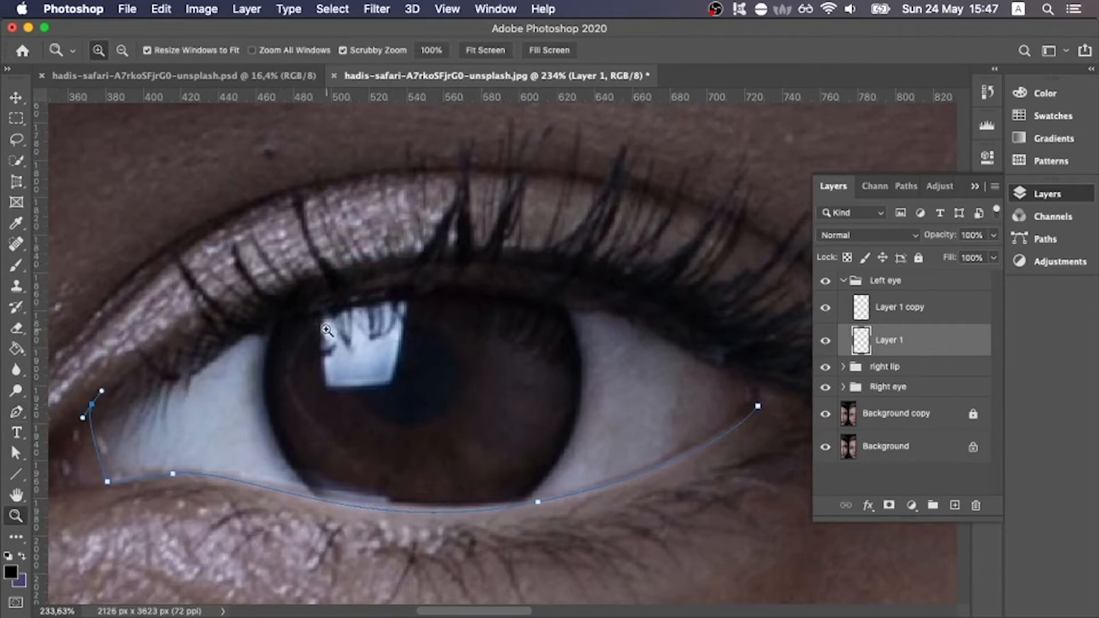
key(p)
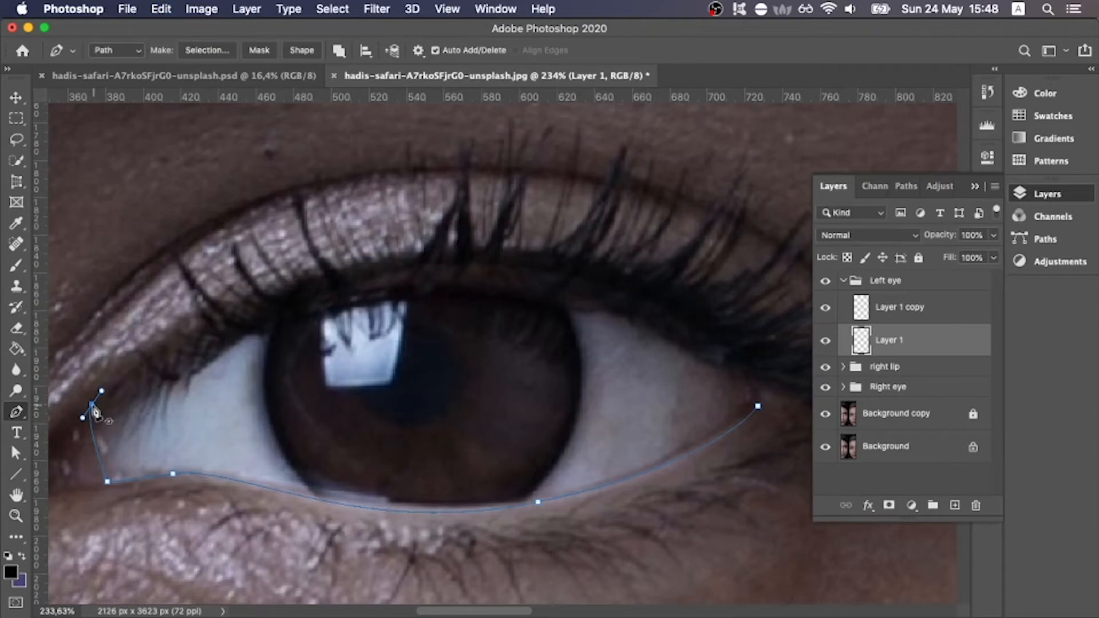
key(b)
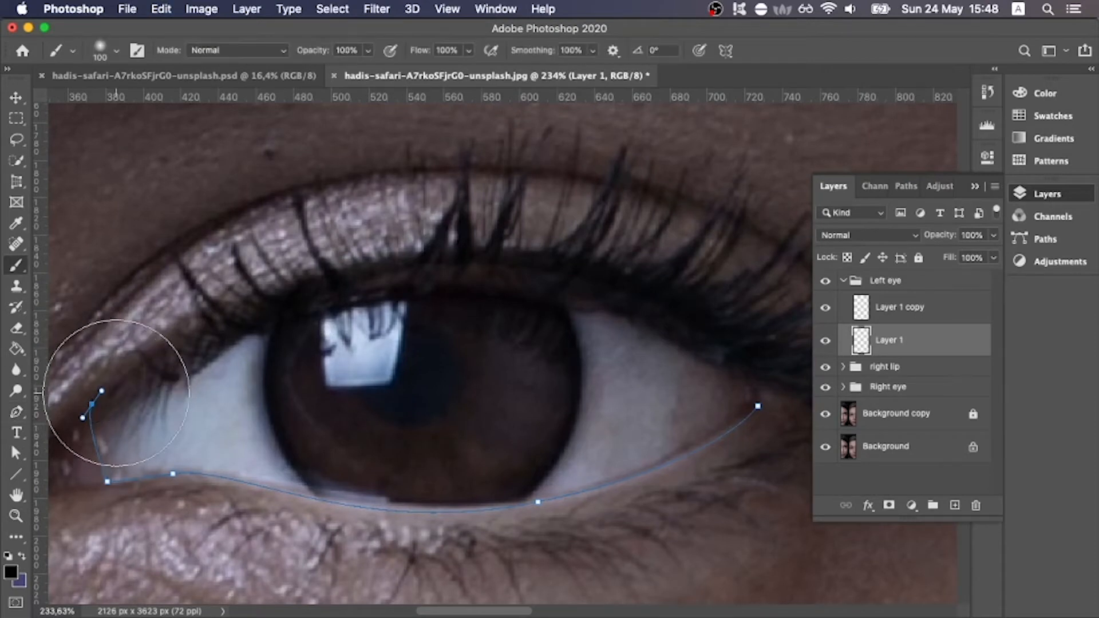
key(p)
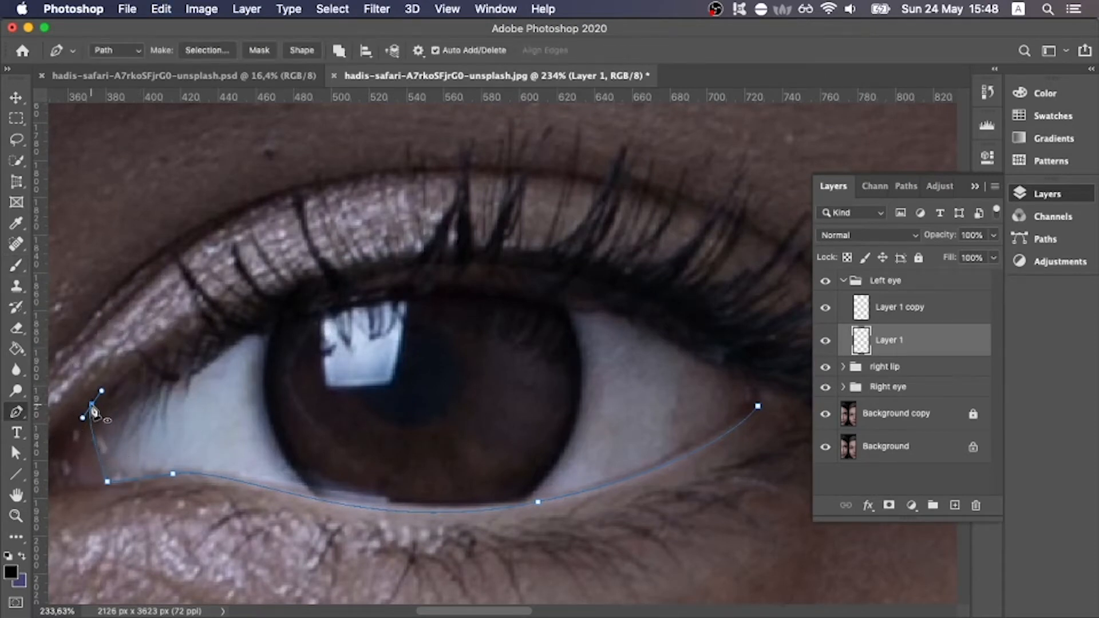
click(222, 333)
key(super+z)
- Curve the Pen path along the upper lid with one smooth anchor above the iris, and close it at the outer corner
drag(457, 263, 677, 263)
drag(698, 322, 593, 297)
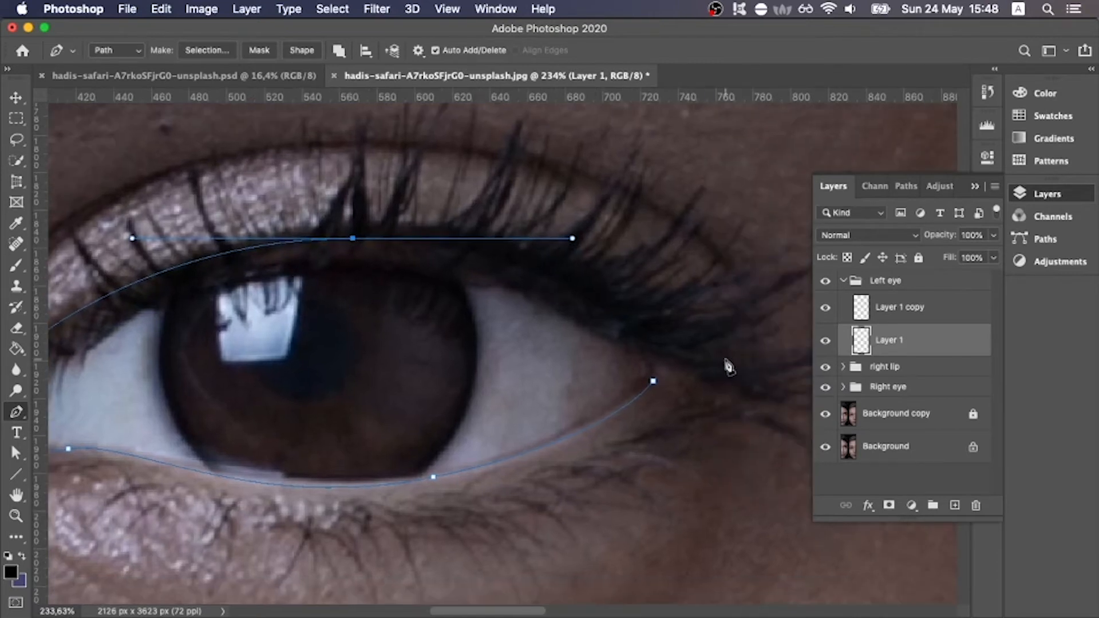
drag(653, 382, 654, 414)
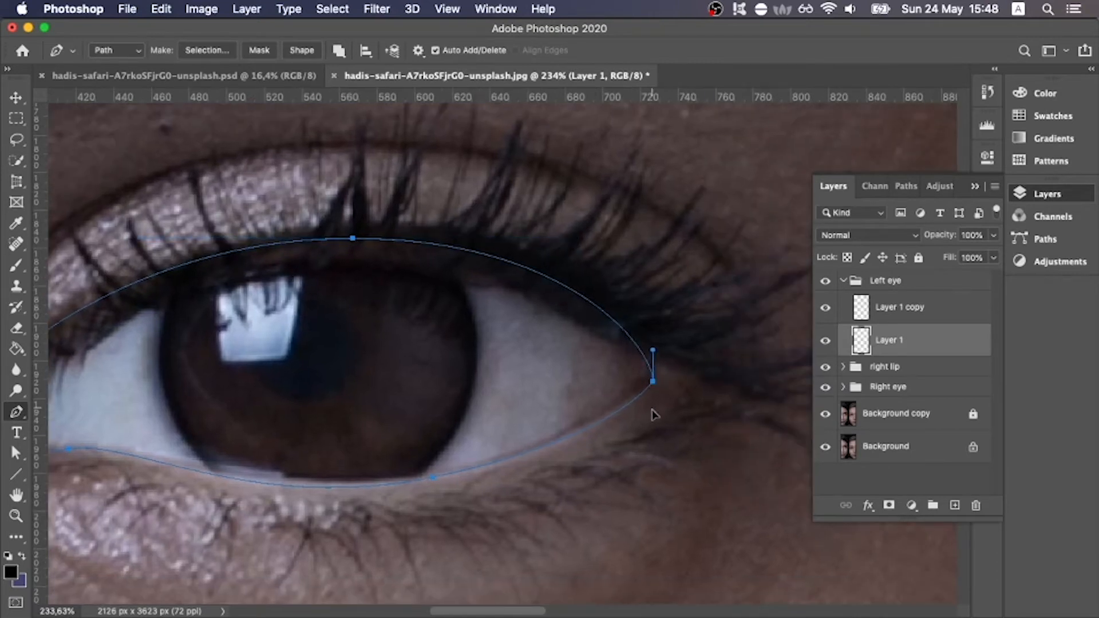
- Convert the closed eye path into a new anti-aliased selection with a feather radius of 0 pixels
scroll(449, 332, down, 5)
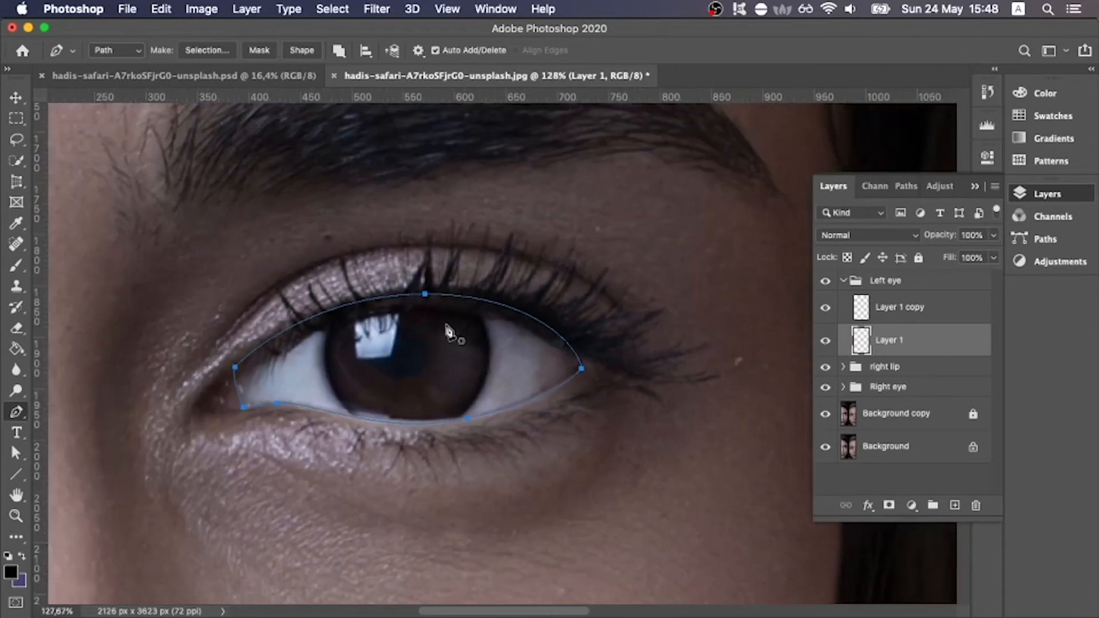
scroll(449, 332, up, 3)
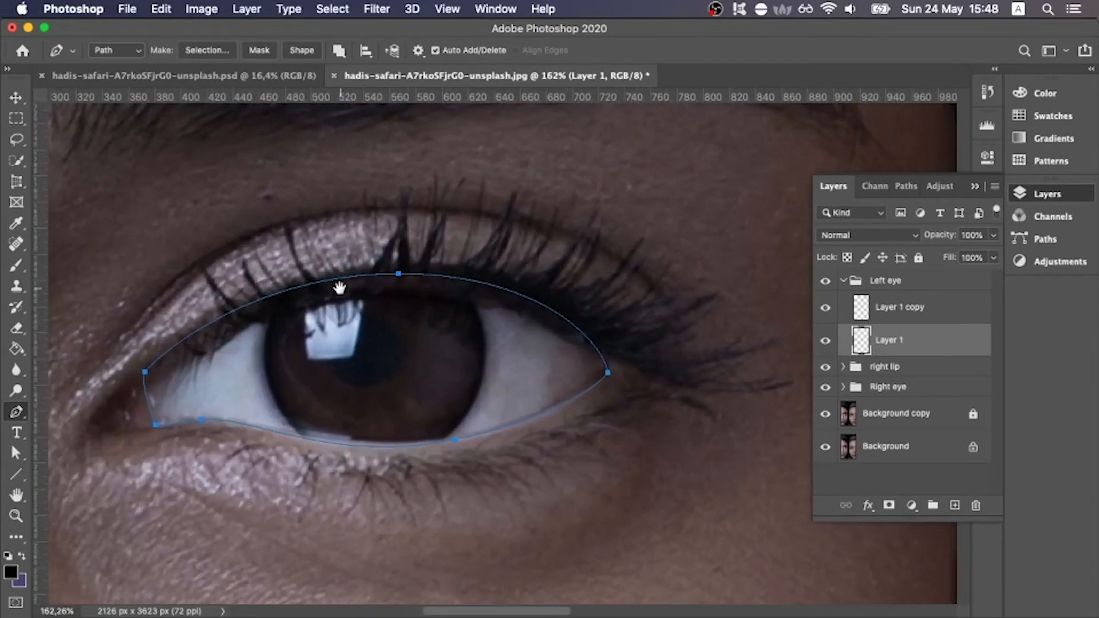
drag(339, 288, 389, 293)
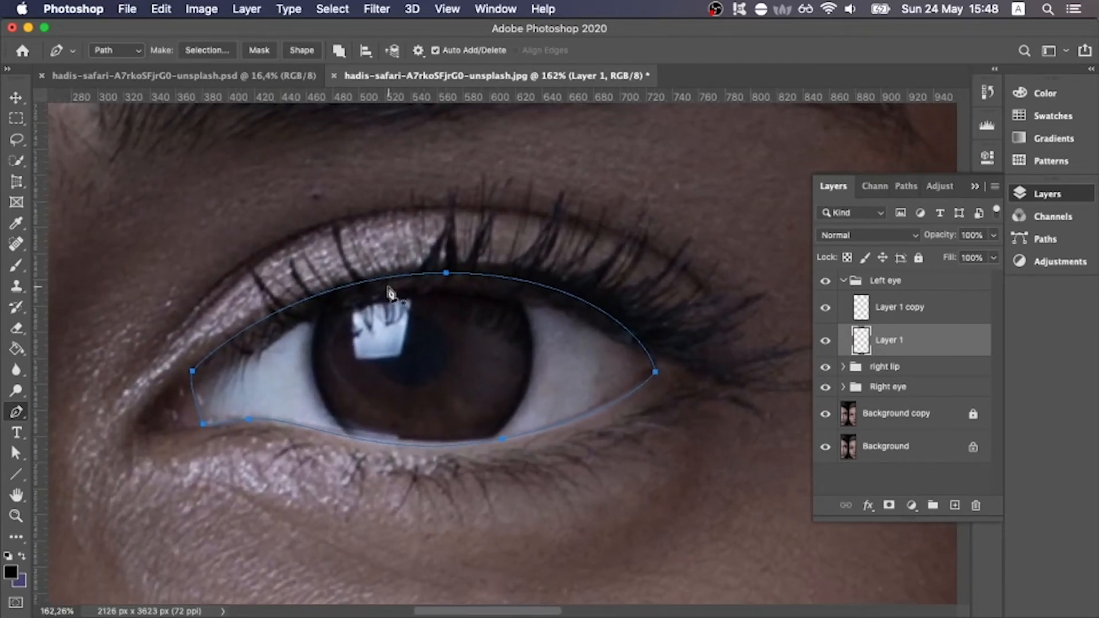
scroll(449, 315, down, 5)
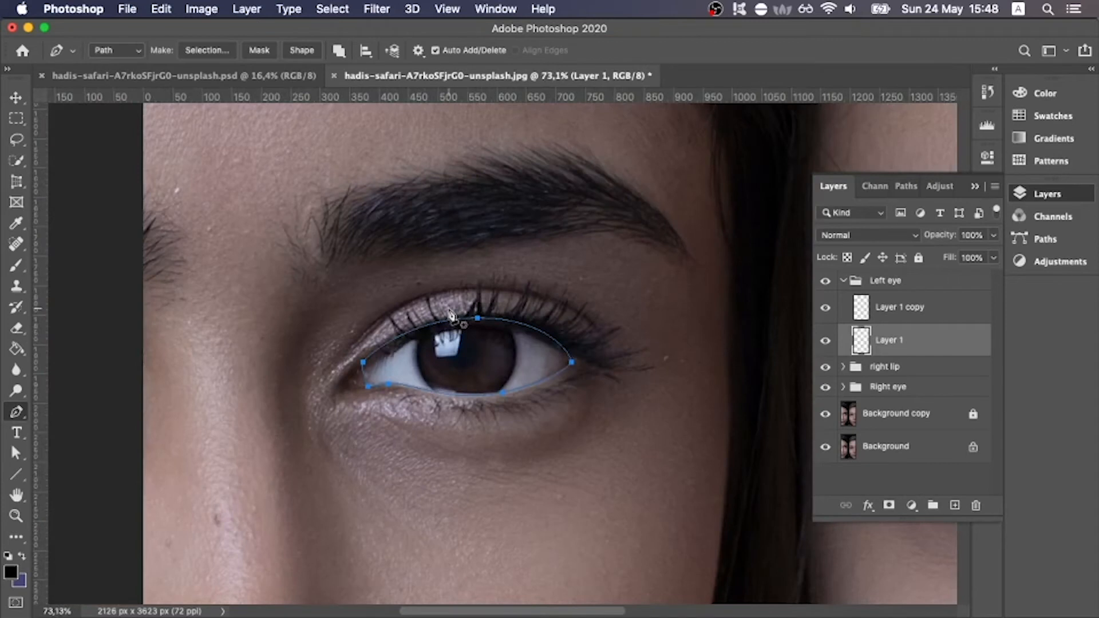
scroll(451, 315, up, 4)
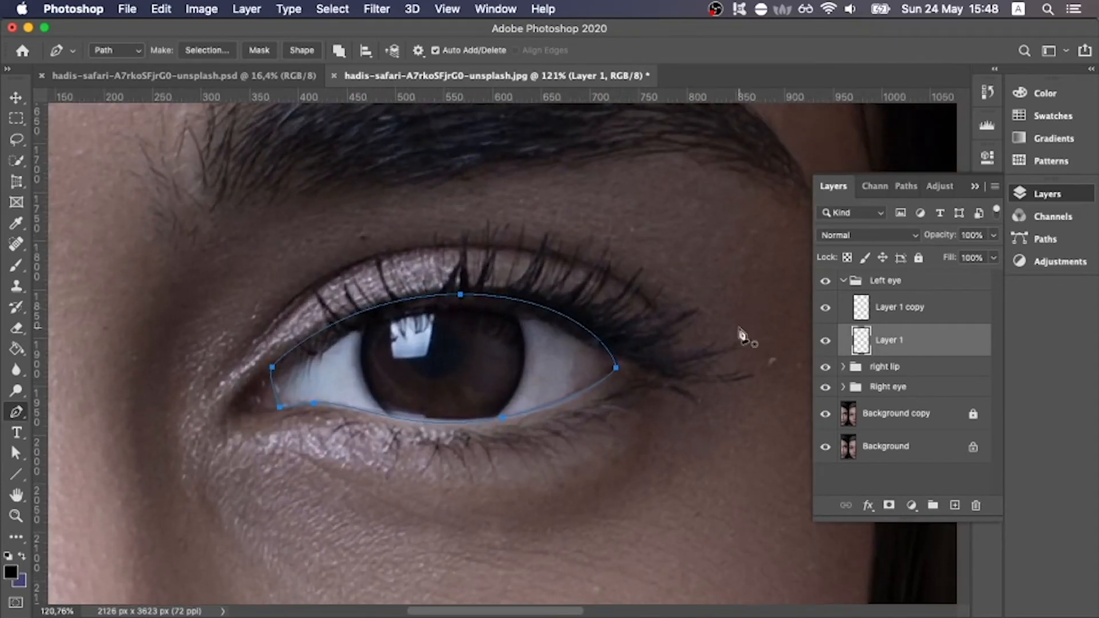
click(194, 50)
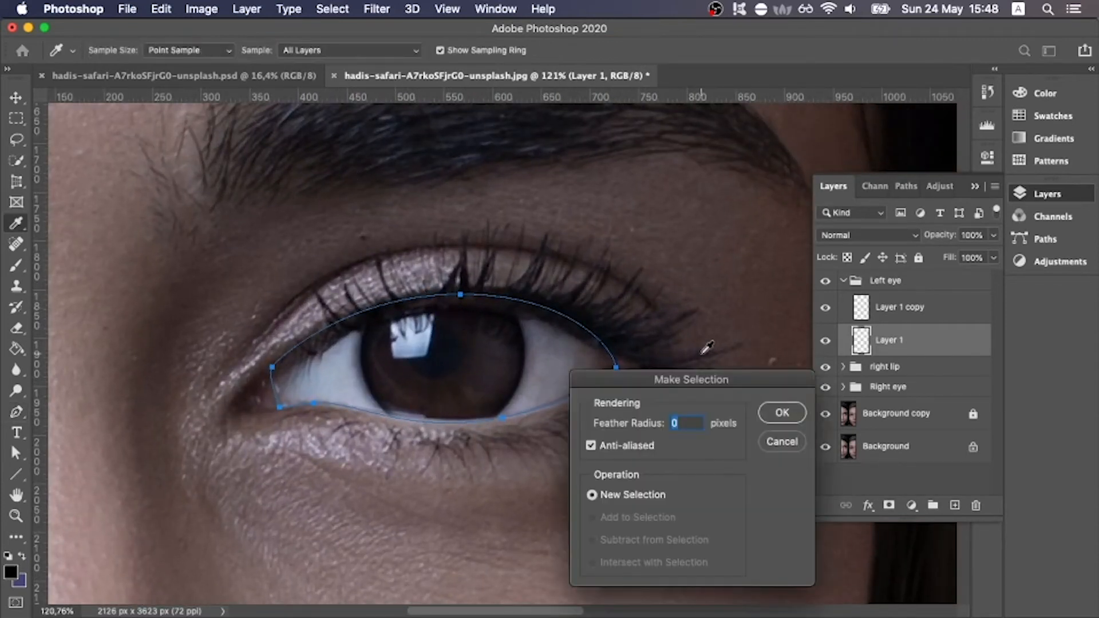
click(799, 413)
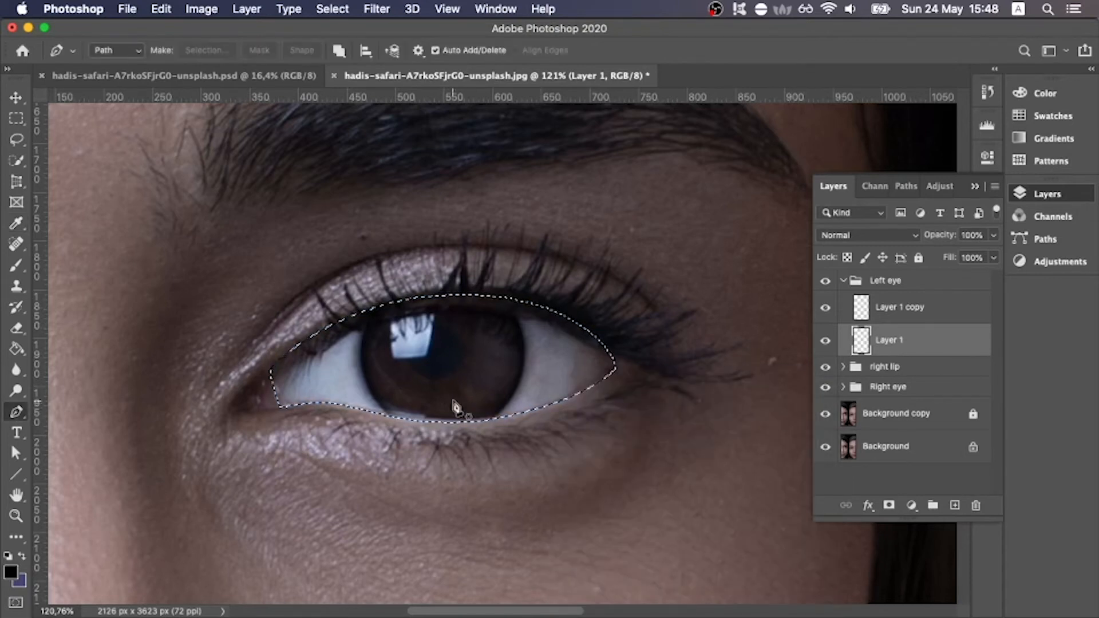
- Brush black over the whole selected eye on Layer 1, deselect it, and set the layer's blend mode to Overlay
key(b)
mouse_move(454, 399)
mouse_down()
mouse_move(523, 307)
mouse_move(663, 386)
mouse_move(431, 339)
mouse_move(228, 346)
mouse_move(559, 459)
mouse_up()
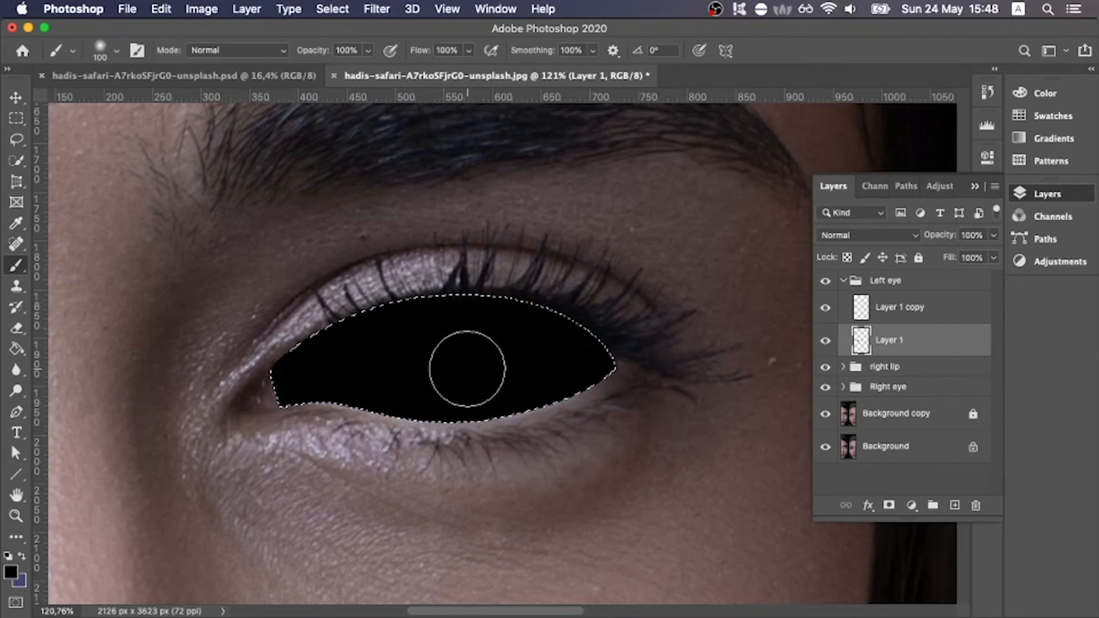
key(super+d)
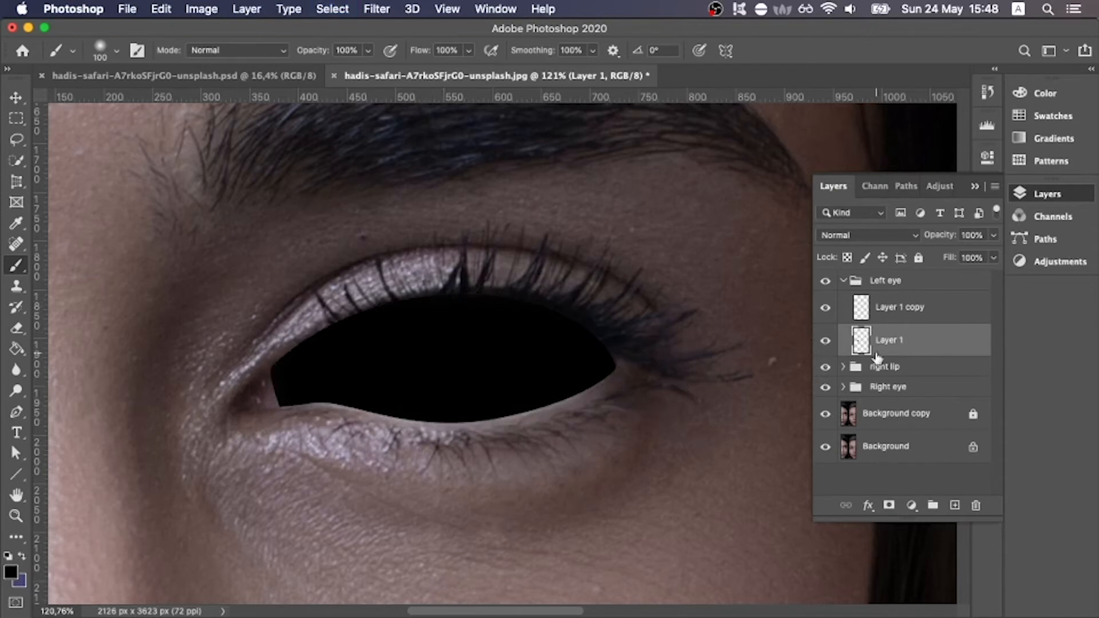
click(889, 237)
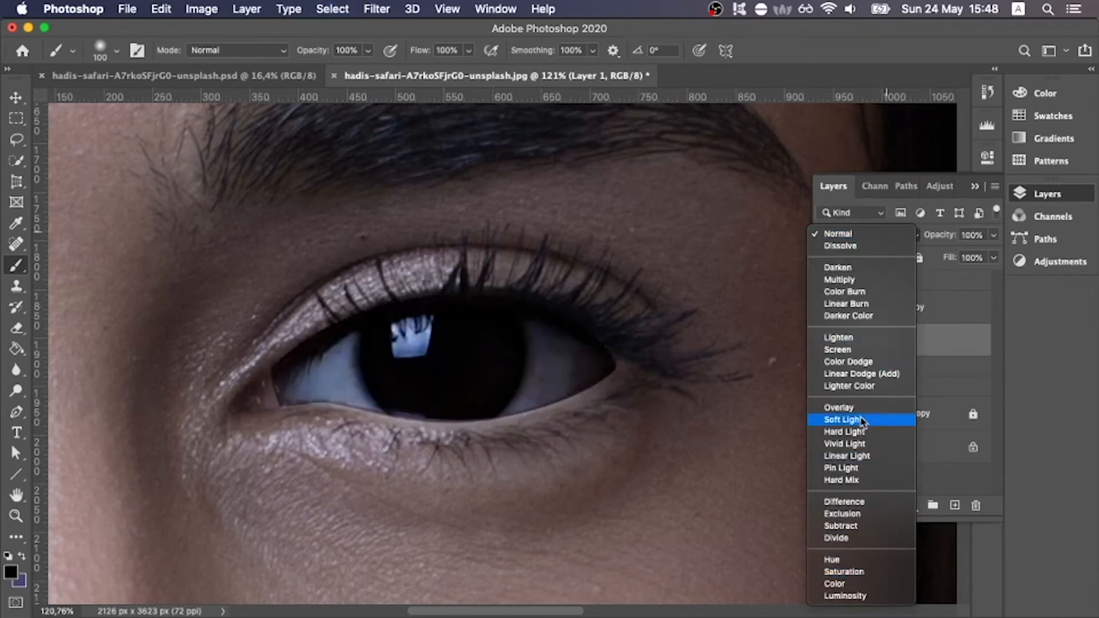
click(837, 408)
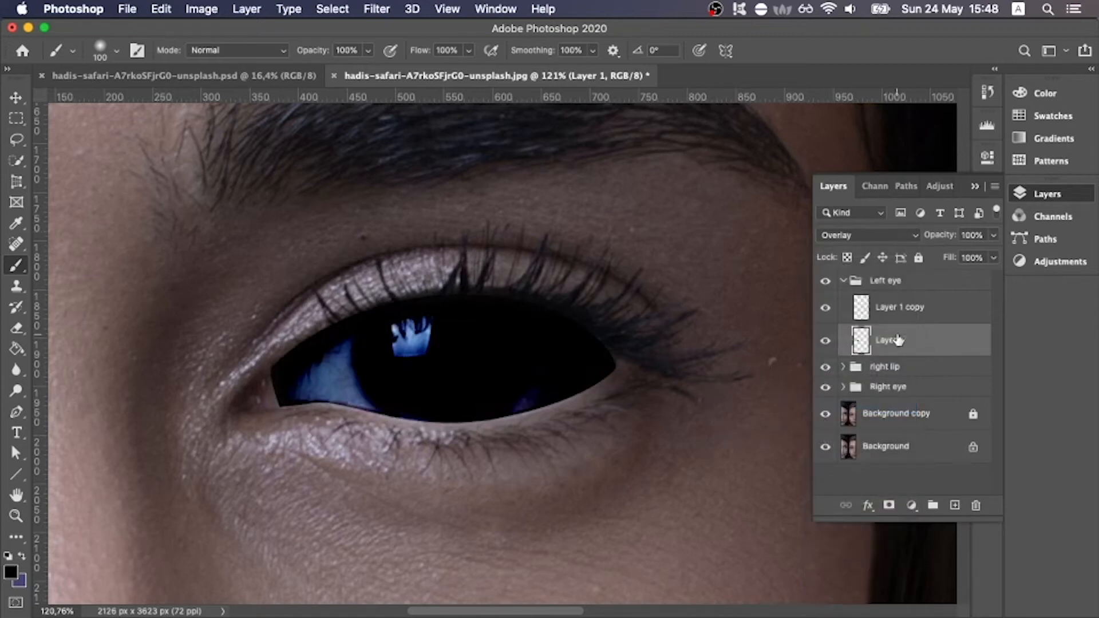
- Paint black over the leftover blue-tinted eye white on Layer 1 copy with 100 and 60 px brushes, sparing the iris reflection
click(918, 306)
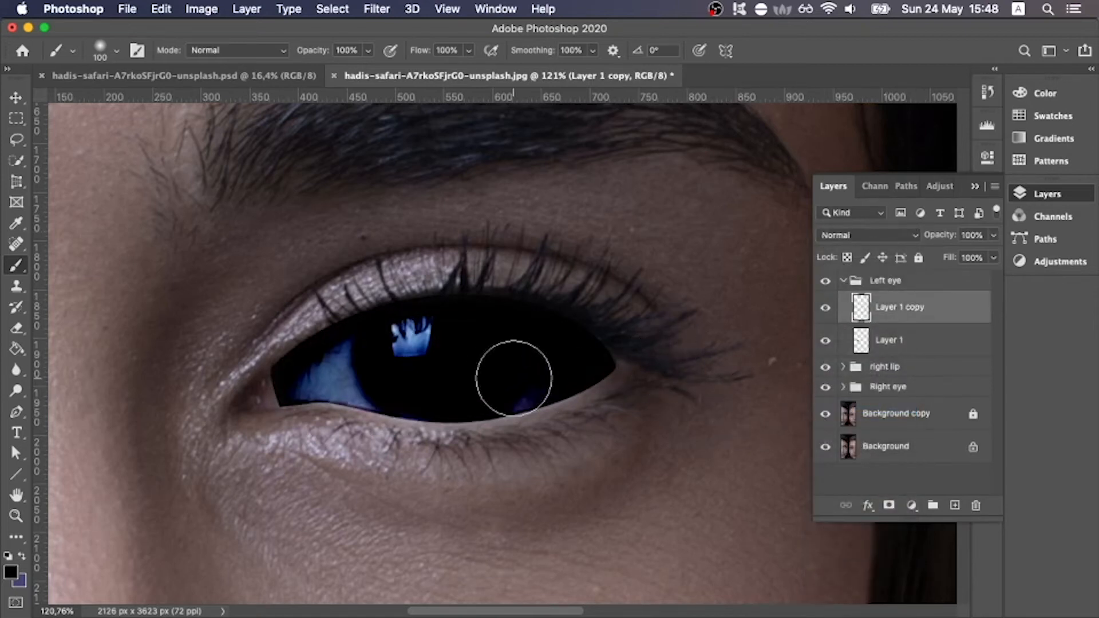
drag(515, 372, 483, 365)
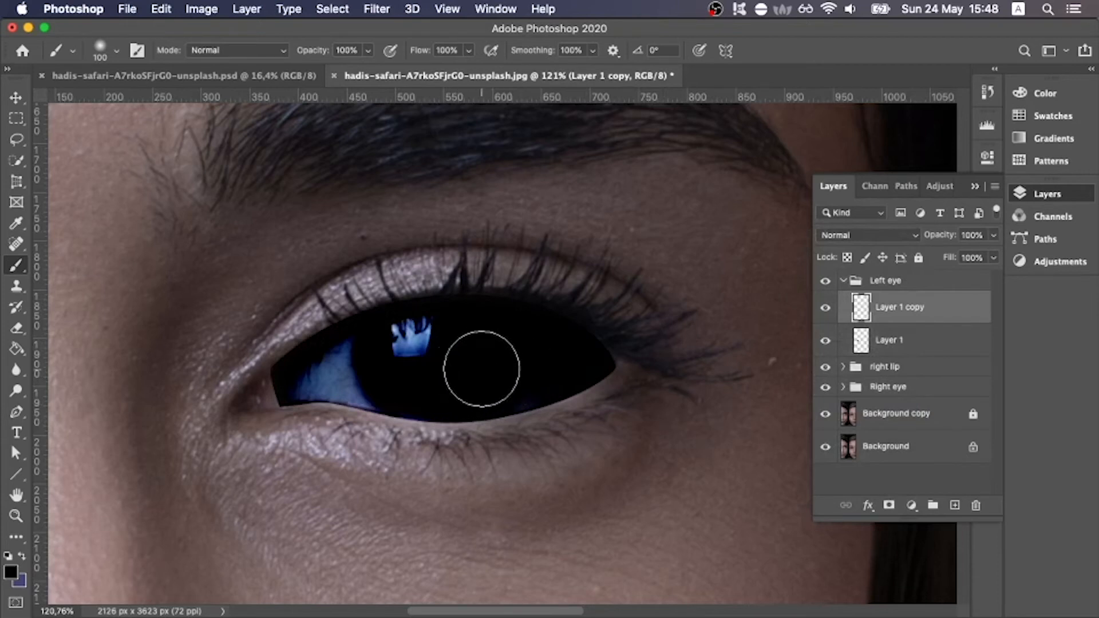
key(bracketleft)
key(bracketleft)
key(bracketleft)
key(bracketleft)
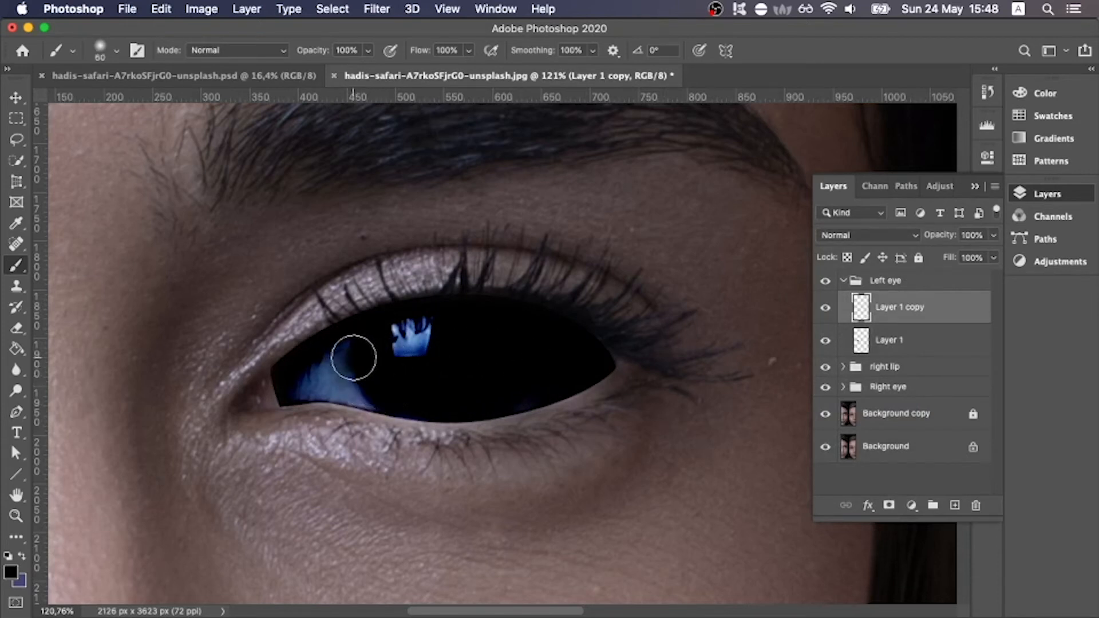
mouse_move(318, 367)
mouse_down()
mouse_move(373, 356)
mouse_move(370, 381)
mouse_move(297, 372)
mouse_move(397, 389)
mouse_move(308, 384)
mouse_move(376, 397)
mouse_move(290, 375)
mouse_move(294, 387)
mouse_up()
- Blacken the eye's inner corner and lower lid edge with 40 and 50 px brushes, extending the paint to the outer side
key(bracketleft)
key(bracketleft)
key(bracketleft)
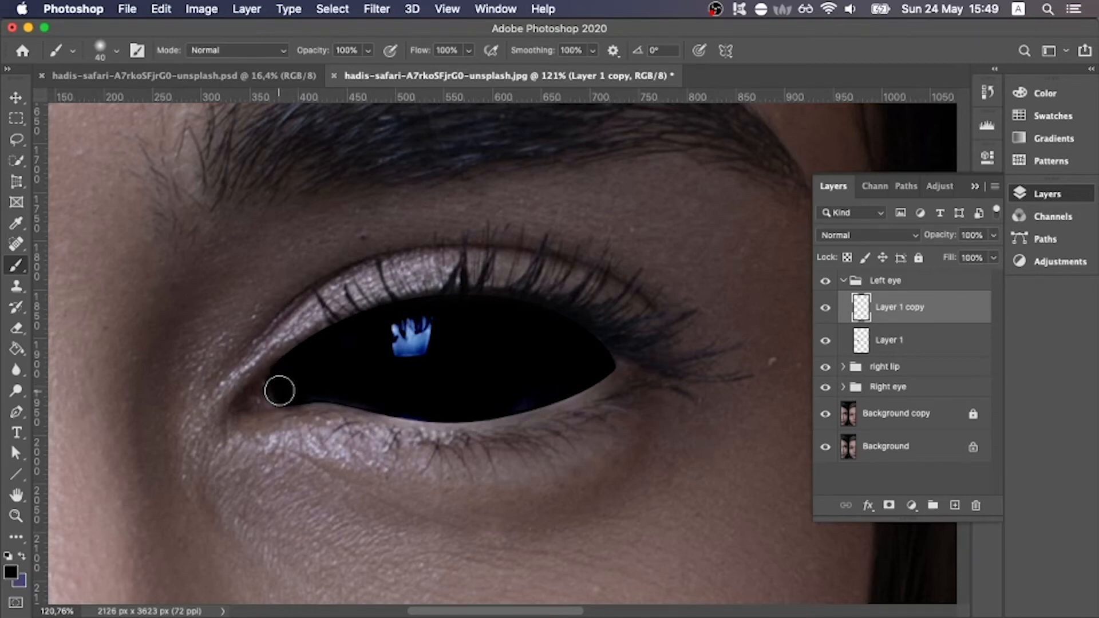
mouse_move(282, 394)
mouse_down()
mouse_move(334, 385)
mouse_move(310, 382)
mouse_move(411, 396)
mouse_up()
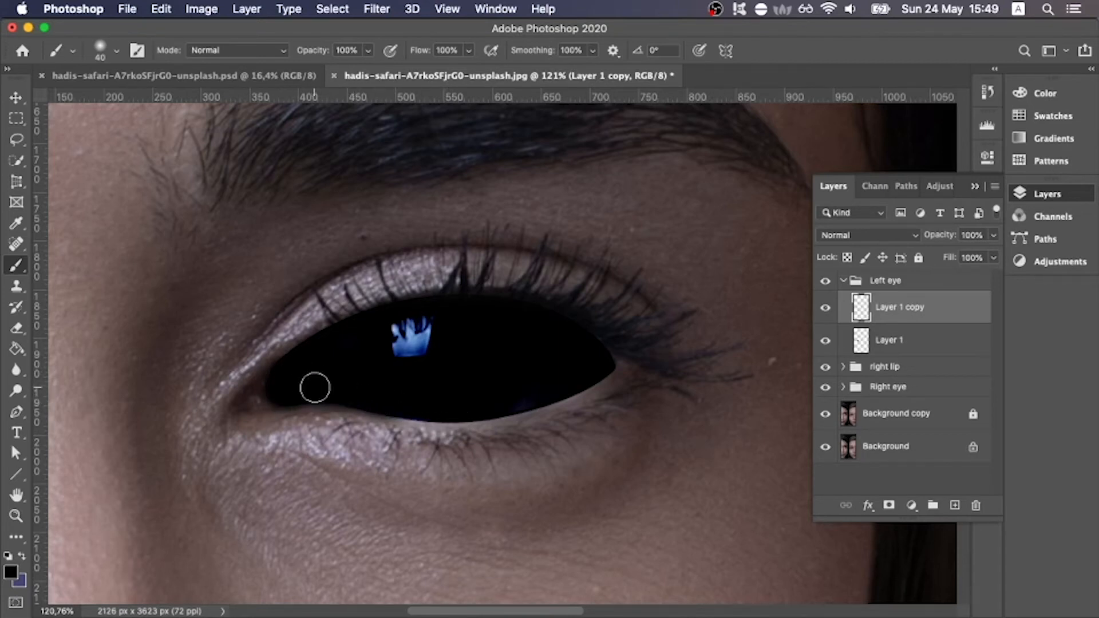
key(bracketright)
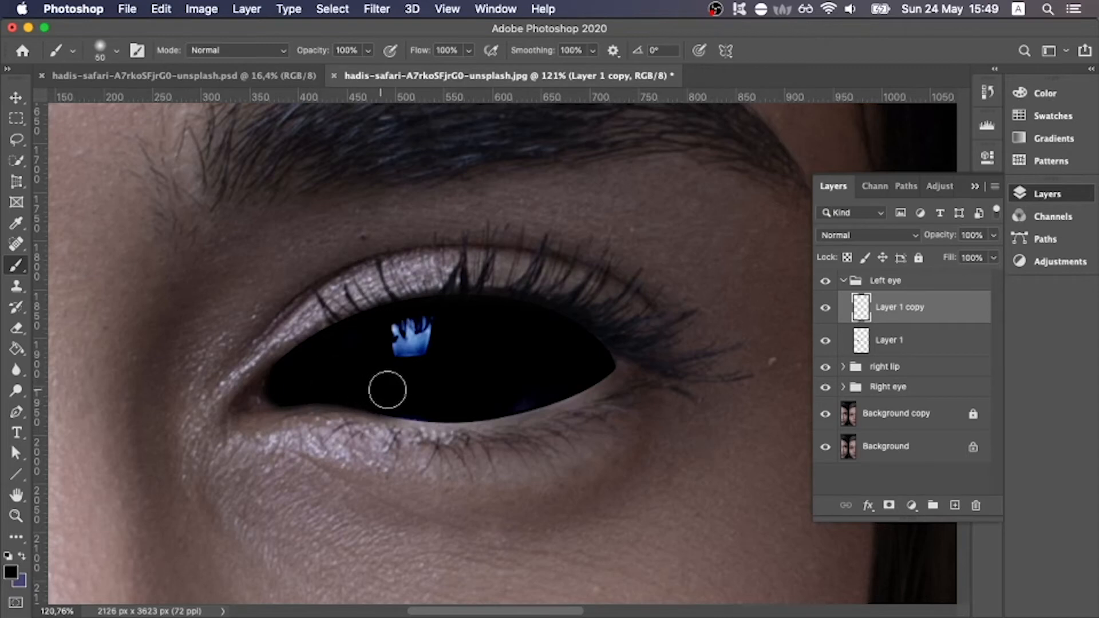
mouse_move(420, 397)
mouse_down()
mouse_move(409, 400)
mouse_move(491, 396)
mouse_move(382, 391)
mouse_move(508, 400)
mouse_move(469, 398)
mouse_move(537, 387)
mouse_move(593, 361)
mouse_move(555, 328)
mouse_move(465, 319)
mouse_move(499, 314)
mouse_move(570, 336)
mouse_up()
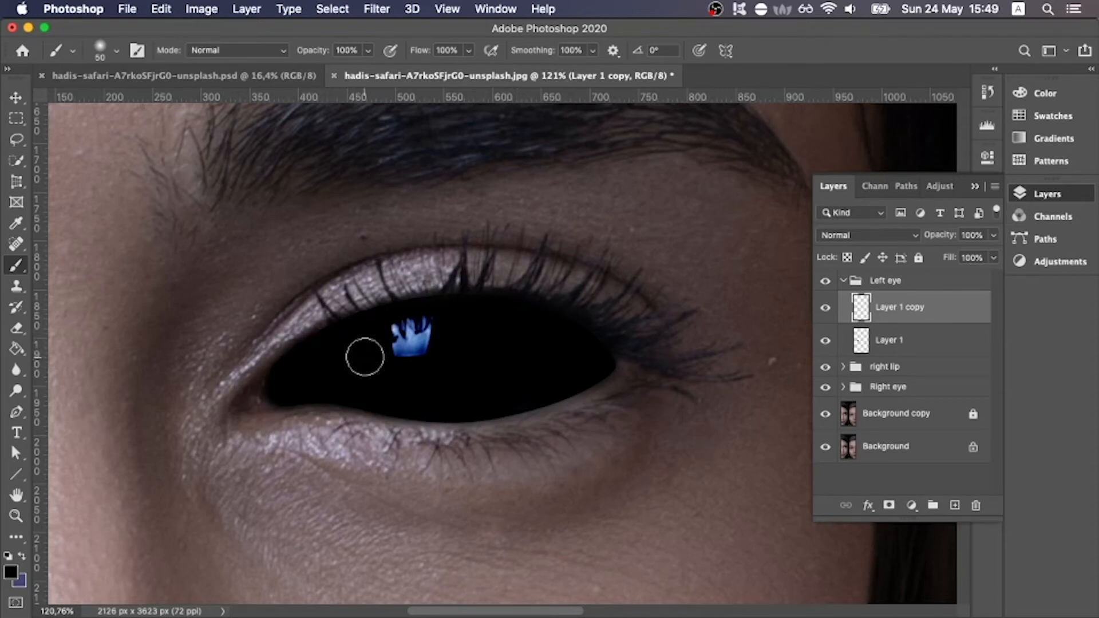
- Refine the black eye's outline on Layer 1 copy with 25 and 40 px brushes
key(bracketleft)
key(bracketleft)
key(bracketleft)
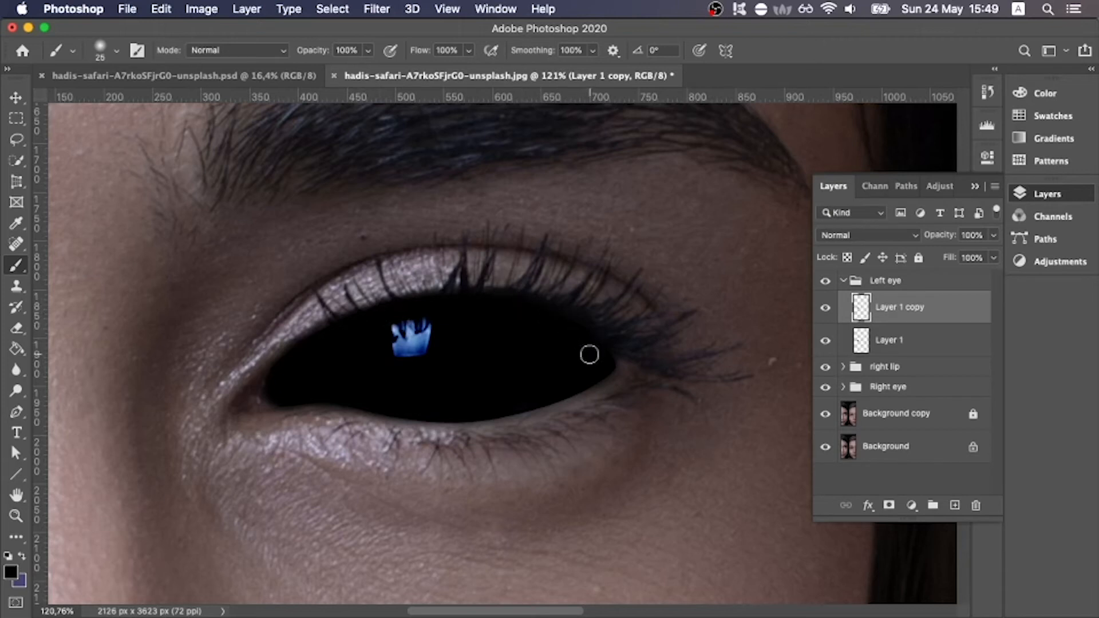
key(bracketright)
key(bracketright)
key(bracketright)
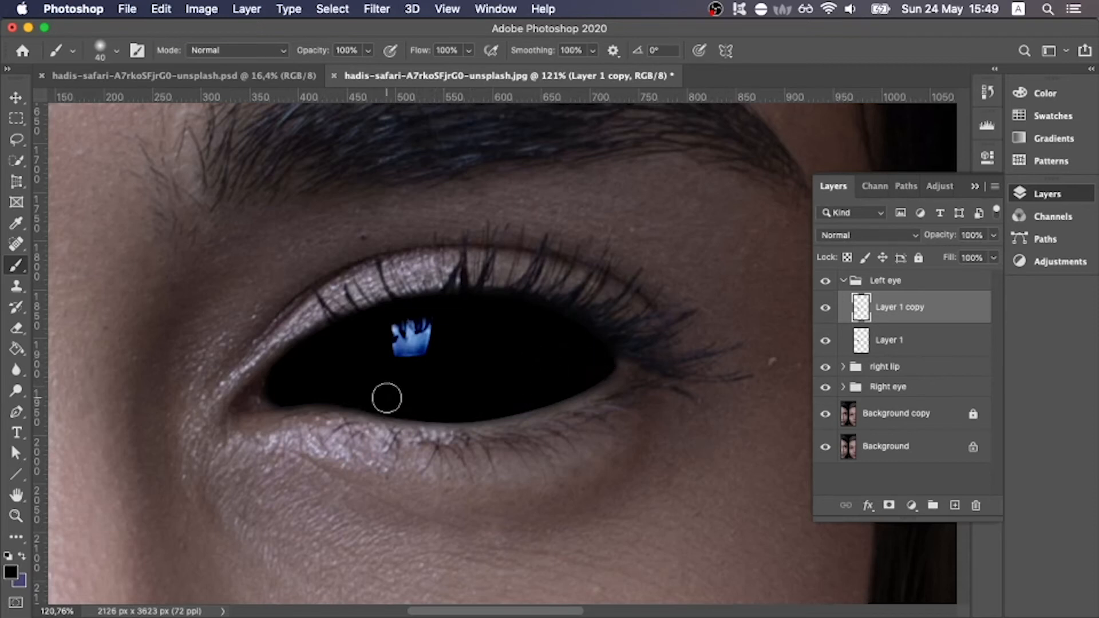
scroll(323, 378, down, 3)
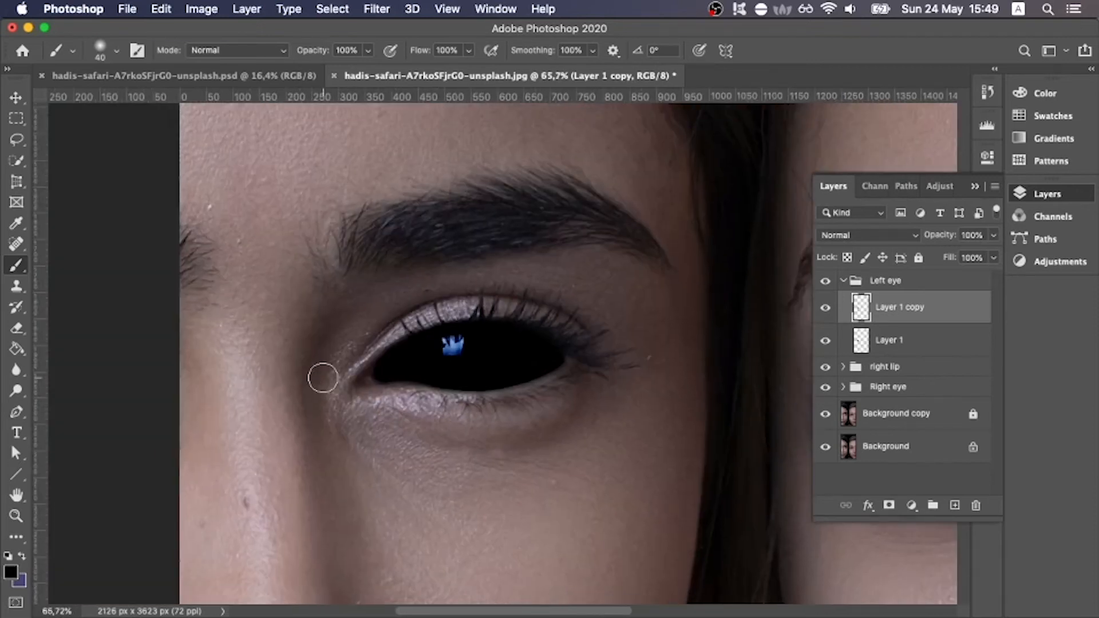
scroll(322, 378, down, 4)
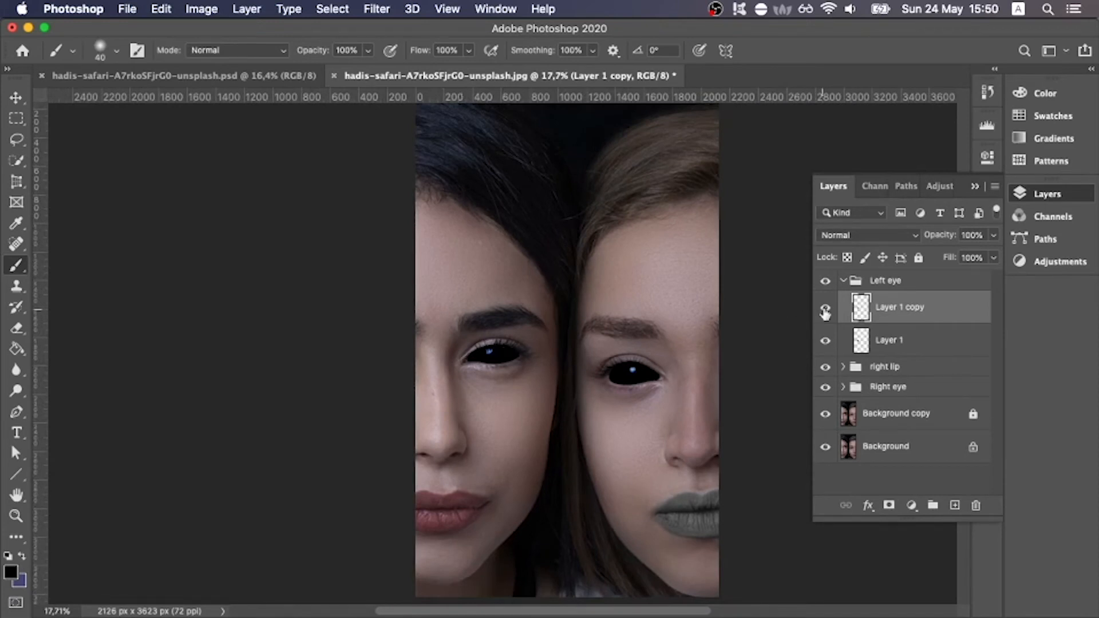
- Collapse the Left eye group, add a new layer above it, and place that layer in a group named "left lip"
click(843, 281)
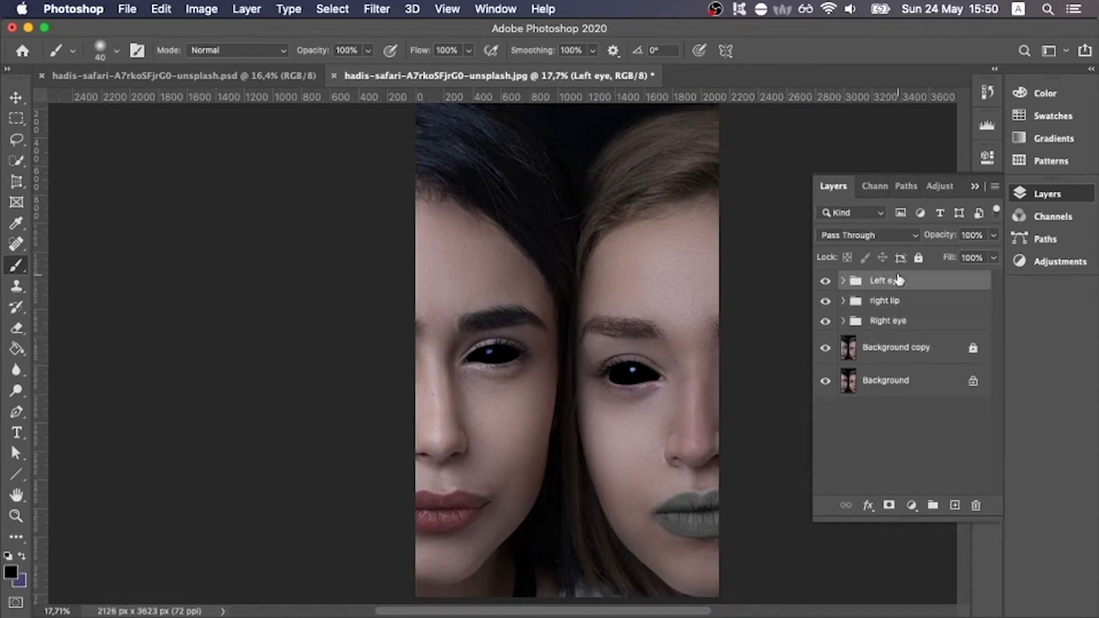
click(955, 505)
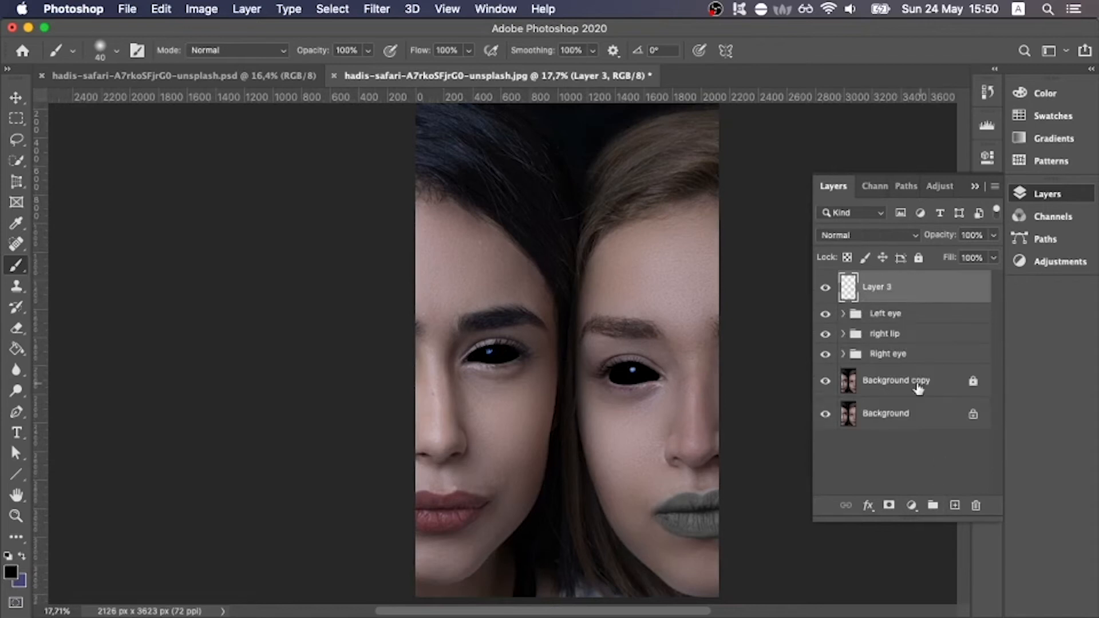
right_click(893, 296)
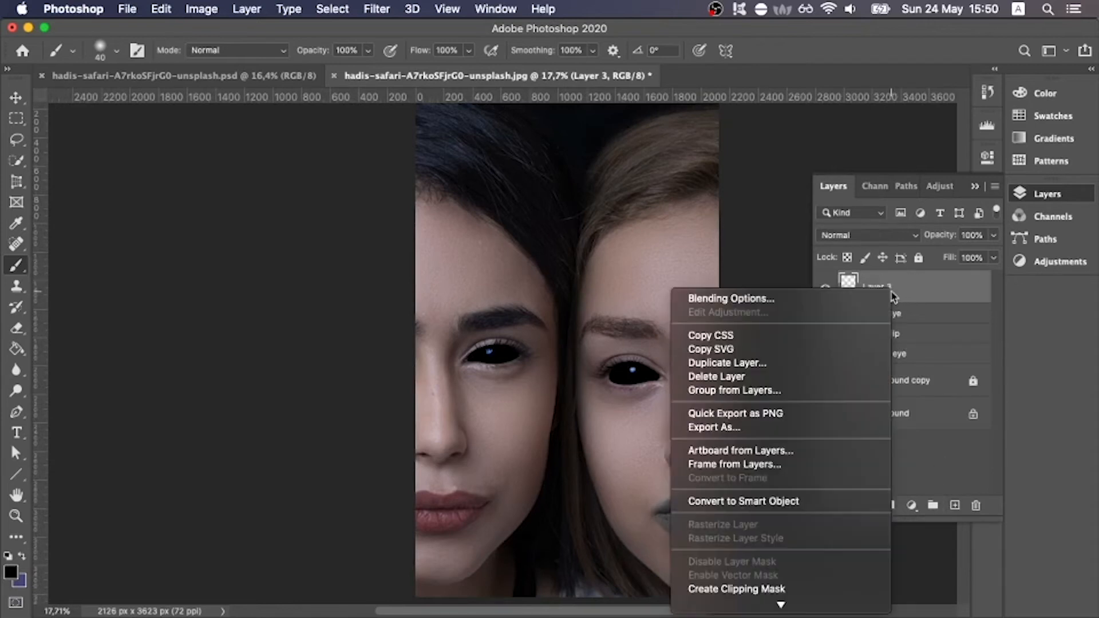
click(748, 391)
key(Return)
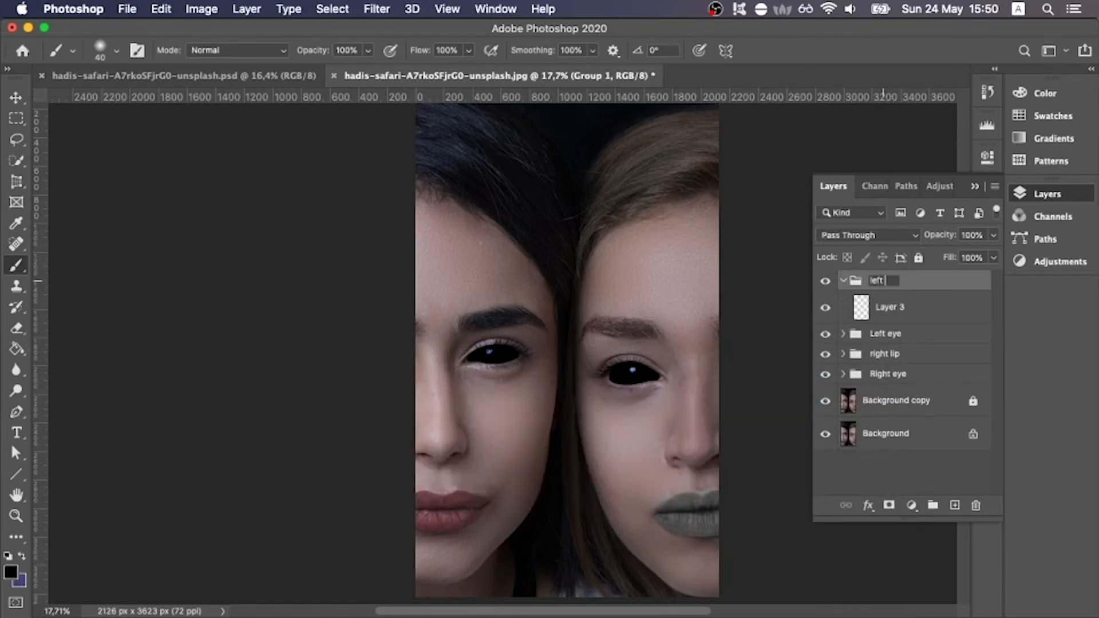
key(Return)
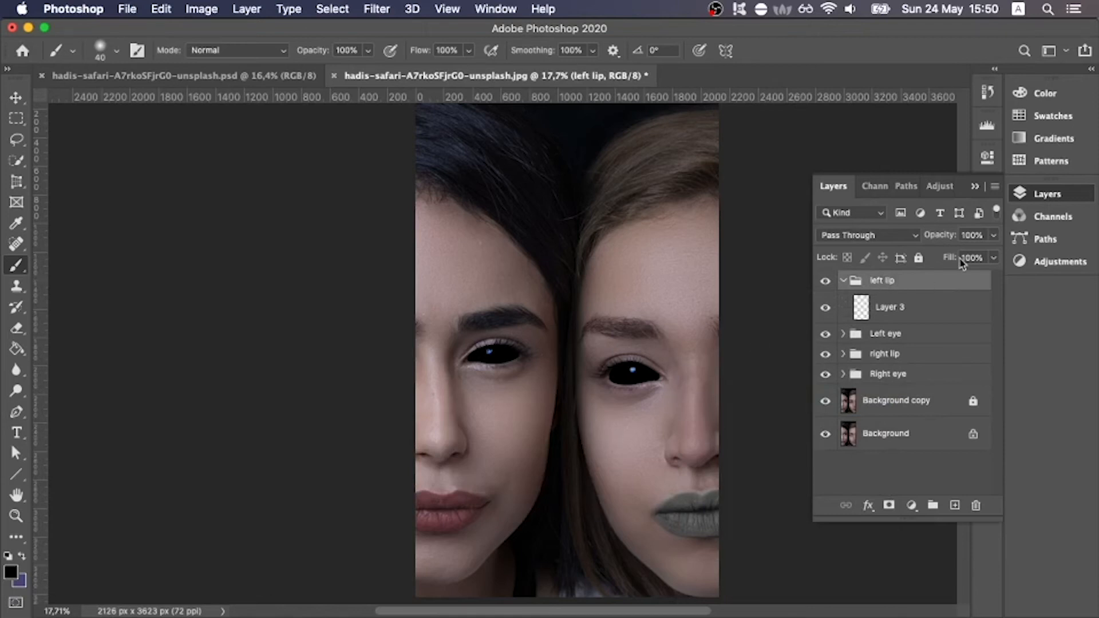
- With Layer 3 in the left lip group active, set the background color to deep blue and undo the black stroke on the lips
click(900, 321)
scroll(604, 471, up, 2)
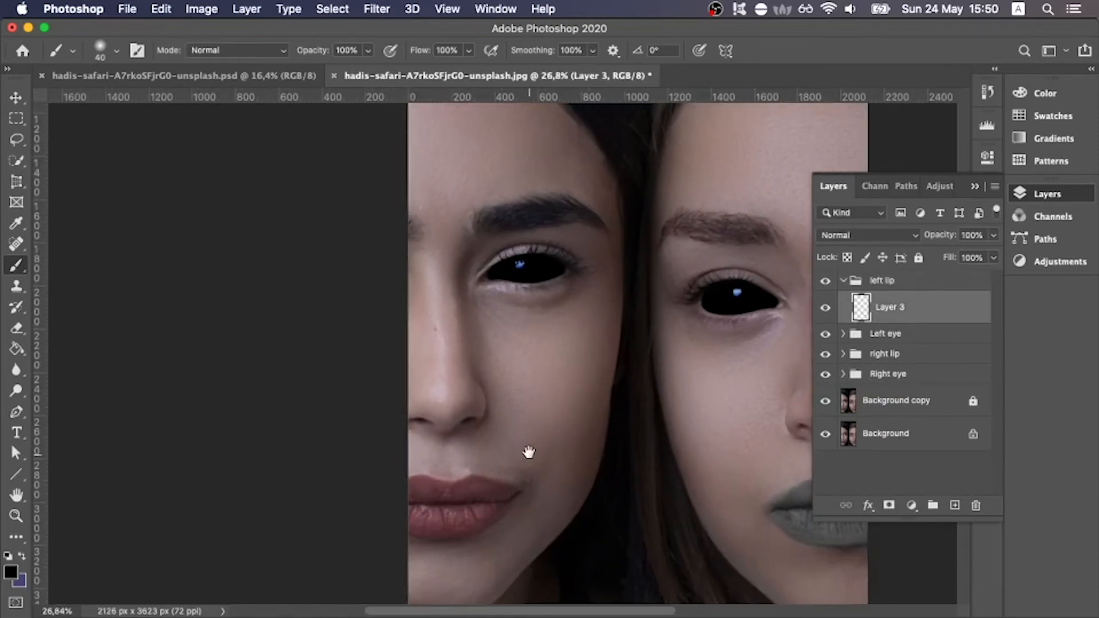
scroll(453, 478, up, 4)
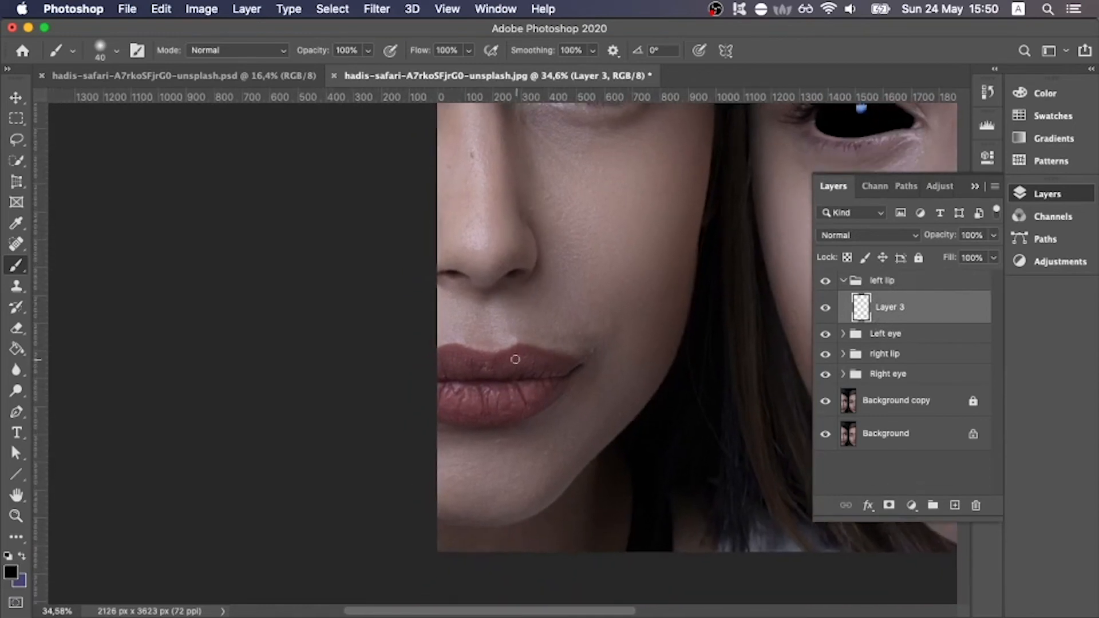
scroll(515, 363, up, 1)
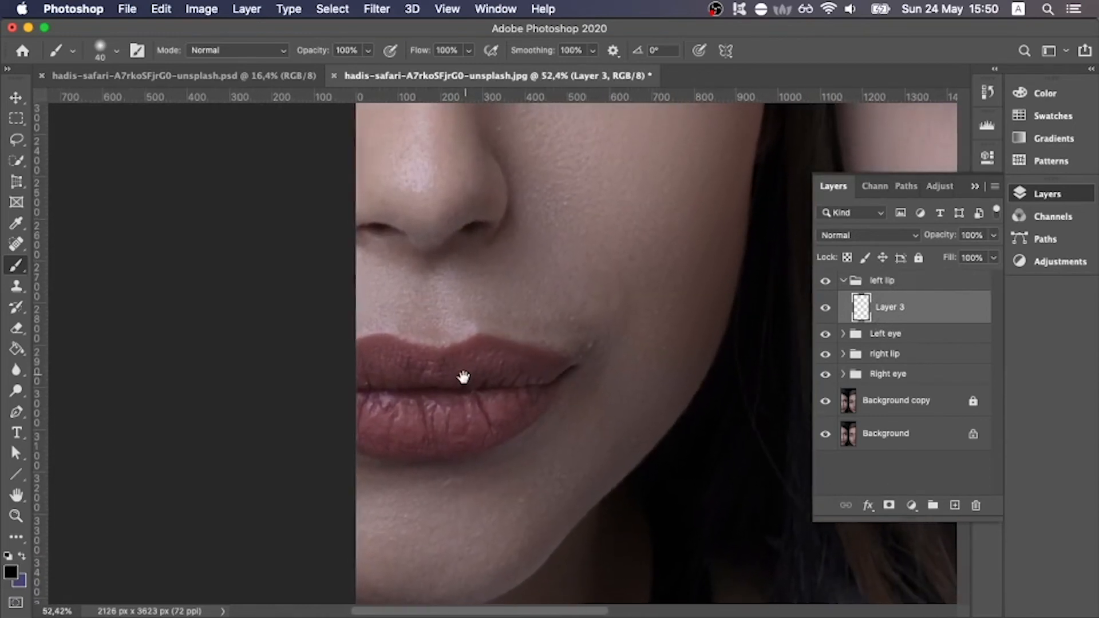
click(22, 583)
drag(783, 300, 788, 326)
click(996, 226)
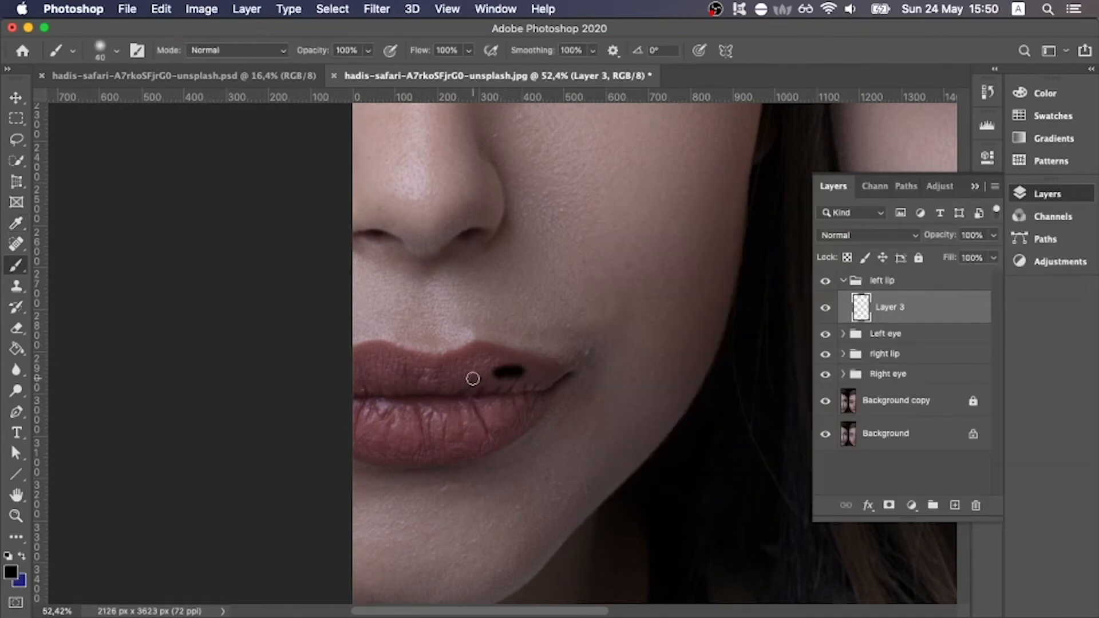
key(super+z)
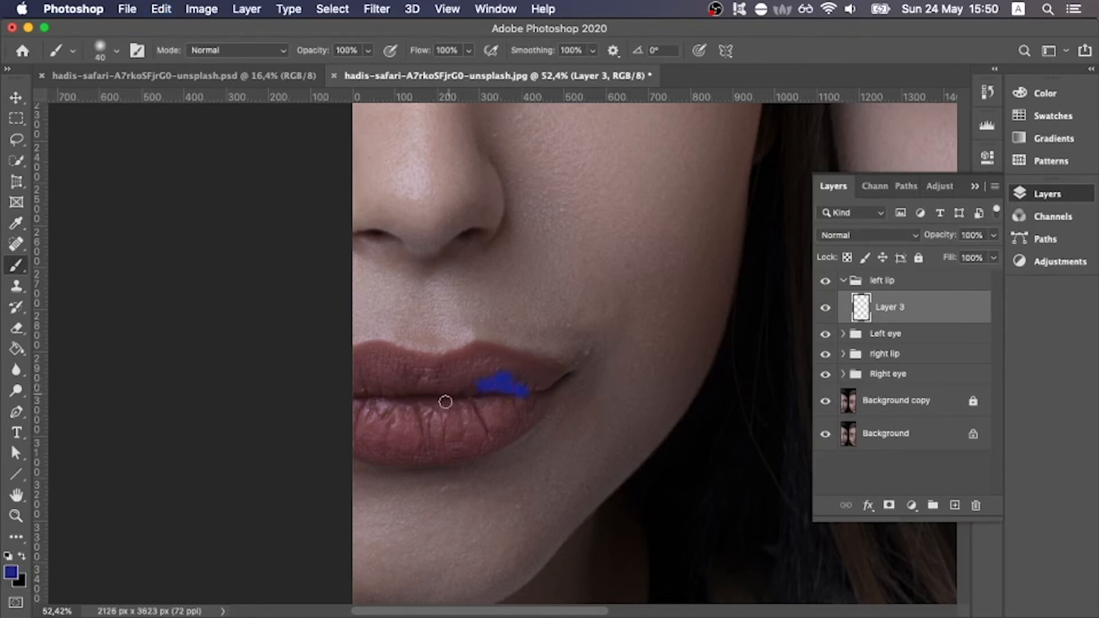
- Cover the left woman's lips with solid blue on Layer 3 using a 100 px brush, and refine the edges at 60 px
key(bracketright)
key(bracketright)
mouse_move(510, 383)
mouse_down()
mouse_move(437, 413)
mouse_move(525, 407)
mouse_move(528, 397)
mouse_move(488, 424)
mouse_move(370, 442)
mouse_move(406, 430)
mouse_move(344, 434)
mouse_move(370, 446)
mouse_move(467, 439)
mouse_move(357, 437)
mouse_move(432, 447)
mouse_move(491, 427)
mouse_move(540, 393)
mouse_move(489, 433)
mouse_move(431, 454)
mouse_move(380, 441)
mouse_move(348, 368)
mouse_move(365, 358)
mouse_move(419, 370)
mouse_move(493, 362)
mouse_up()
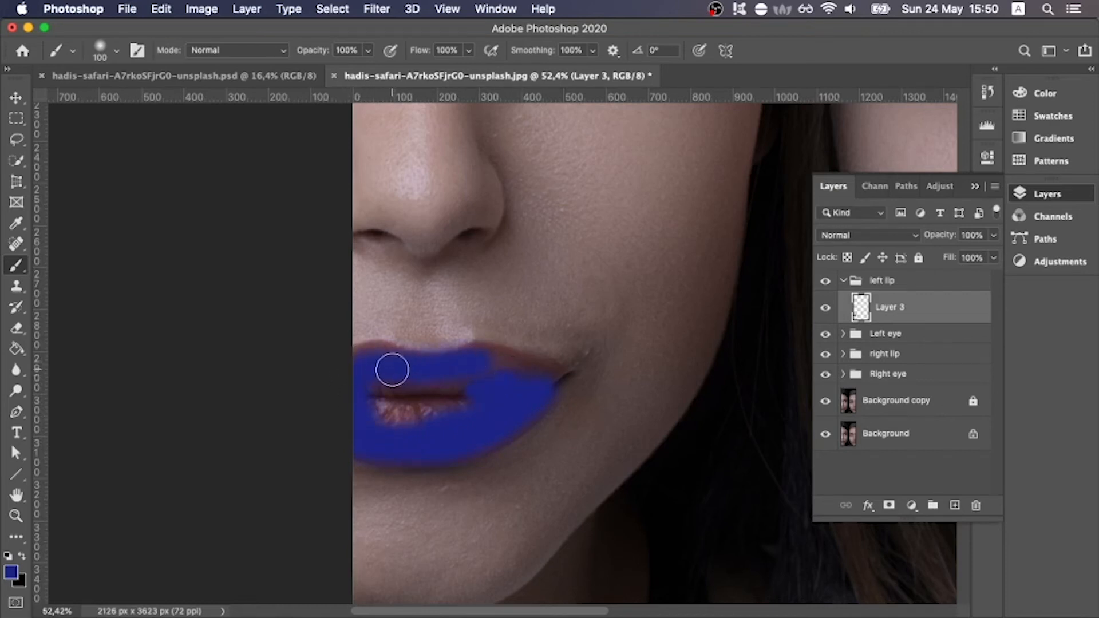
mouse_move(391, 370)
mouse_down()
mouse_move(364, 385)
mouse_move(390, 369)
mouse_move(374, 357)
mouse_move(354, 382)
mouse_move(389, 366)
mouse_move(381, 357)
mouse_move(346, 376)
mouse_move(389, 375)
mouse_move(397, 363)
mouse_move(371, 356)
mouse_move(351, 369)
mouse_move(446, 410)
mouse_move(422, 389)
mouse_move(465, 372)
mouse_move(529, 377)
mouse_move(481, 364)
mouse_move(561, 383)
mouse_move(494, 366)
mouse_move(554, 378)
mouse_move(383, 412)
mouse_move(499, 404)
mouse_move(397, 401)
mouse_move(392, 386)
mouse_move(327, 402)
mouse_move(343, 402)
mouse_move(354, 433)
mouse_move(512, 384)
mouse_move(463, 395)
mouse_move(468, 421)
mouse_move(494, 424)
mouse_up()
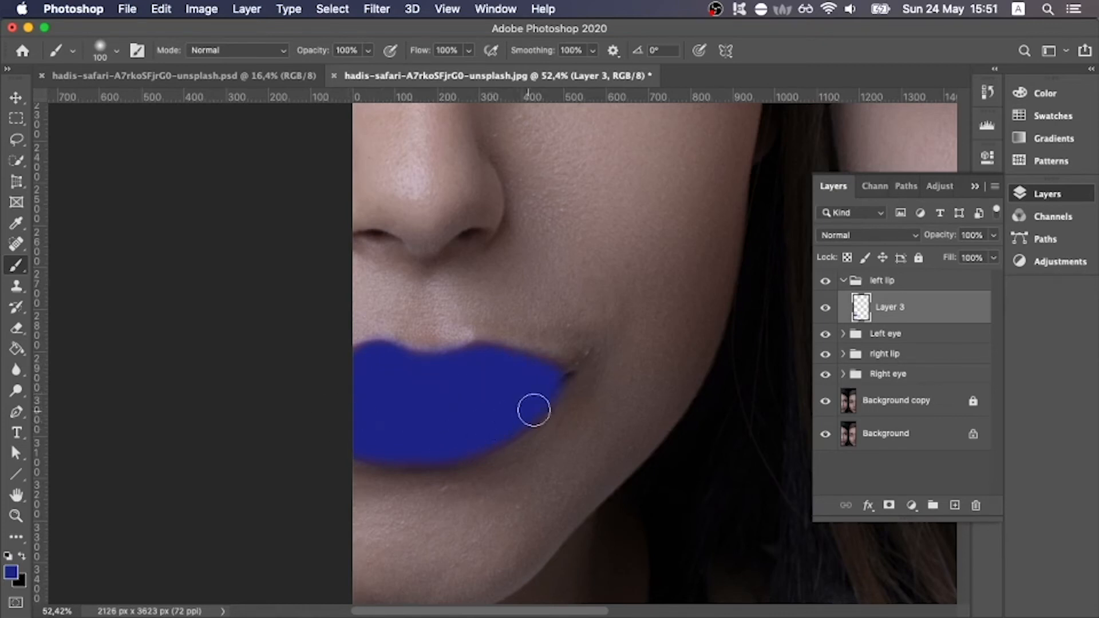
key(bracketleft)
key(bracketleft)
key(bracketleft)
key(bracketleft)
- Set Layer 3's blend mode to Hue and touch up the blue along the lip edges and mouth corner
click(905, 231)
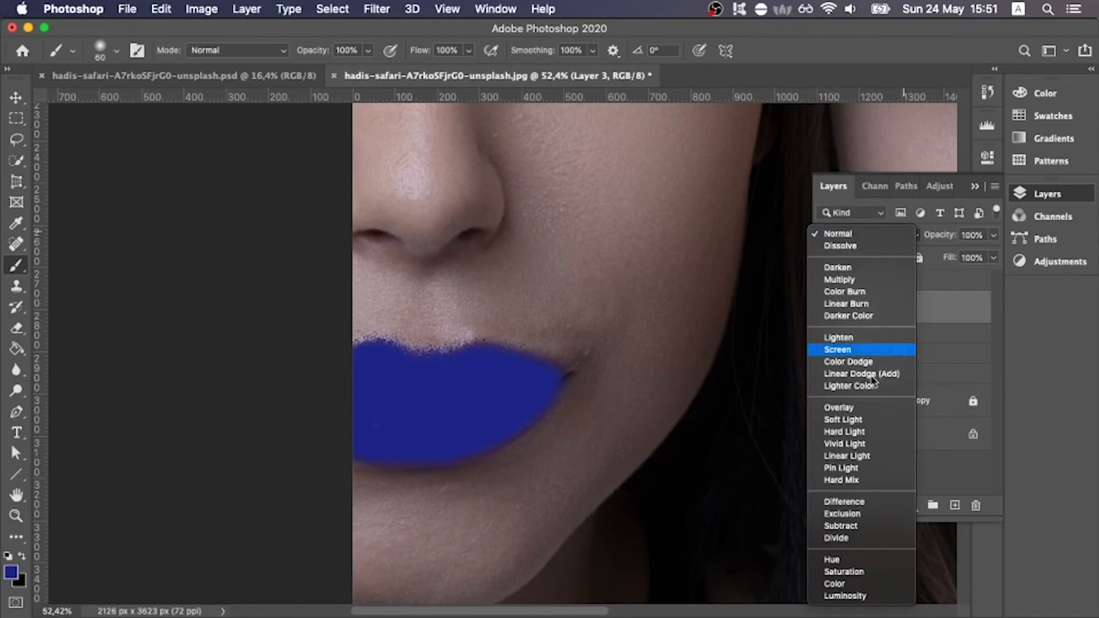
click(857, 561)
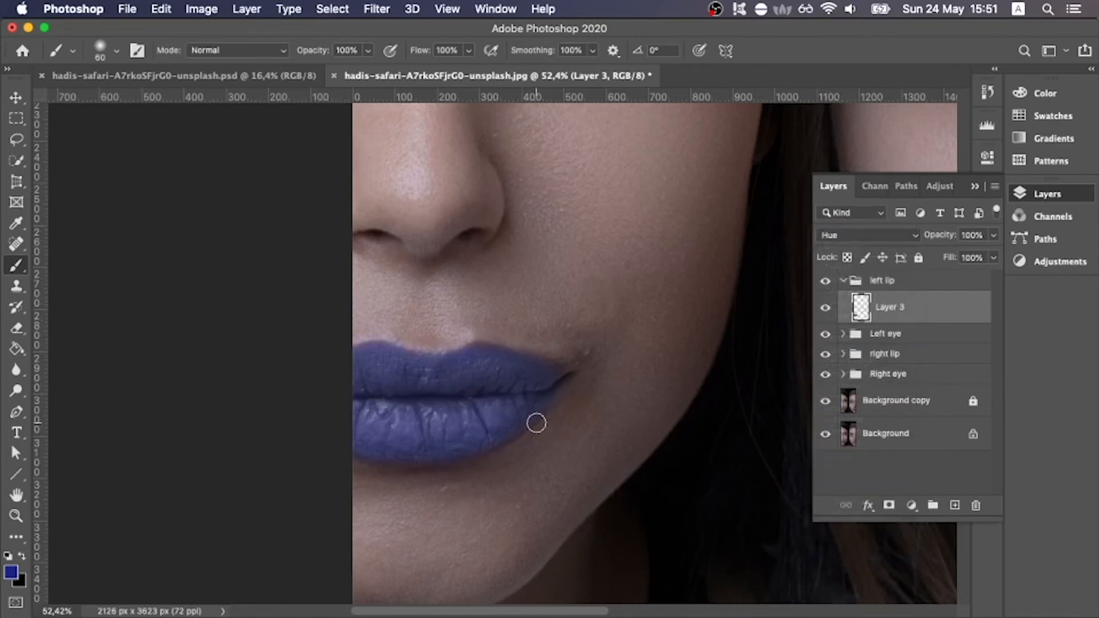
scroll(538, 421, up, 2)
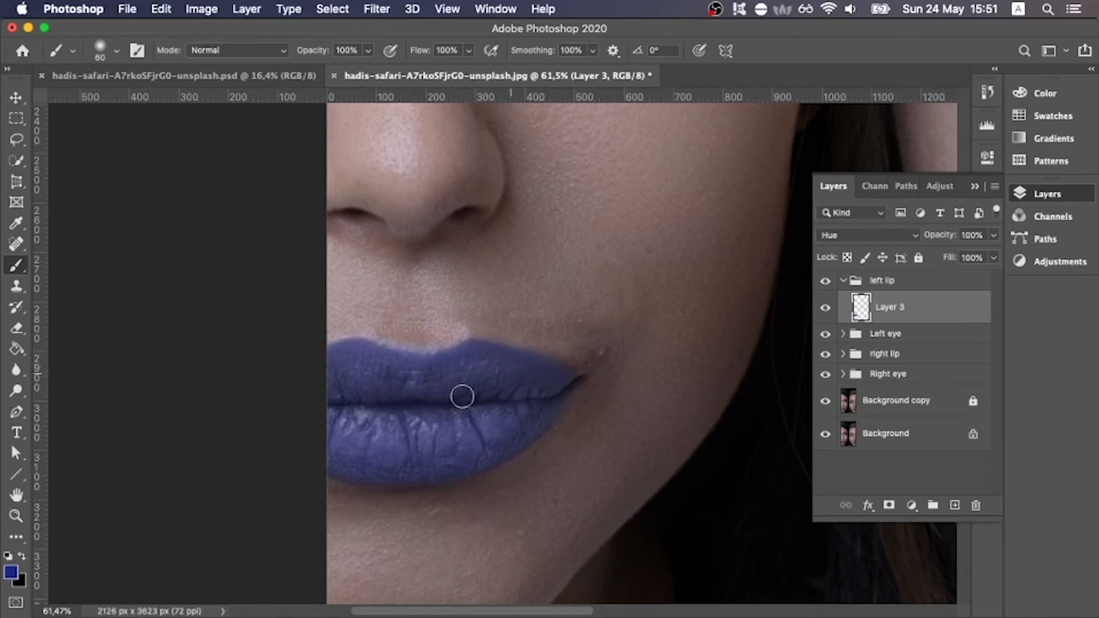
- Switch to the Move tool and select the left lip group
scroll(409, 422, down, 2)
scroll(409, 423, down, 4)
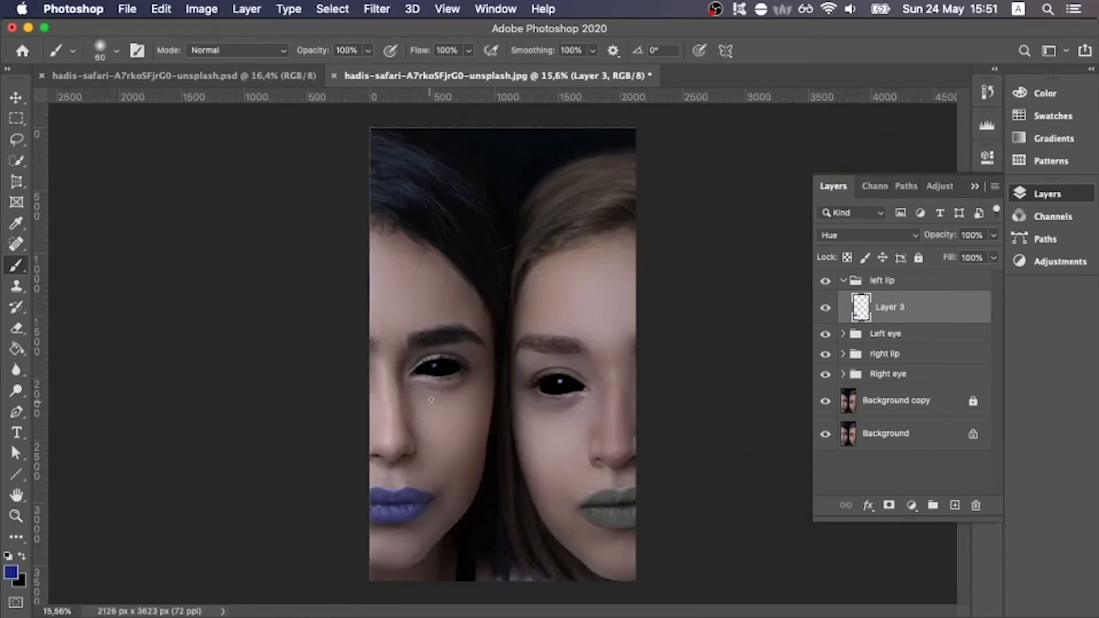
scroll(490, 390, up, 1)
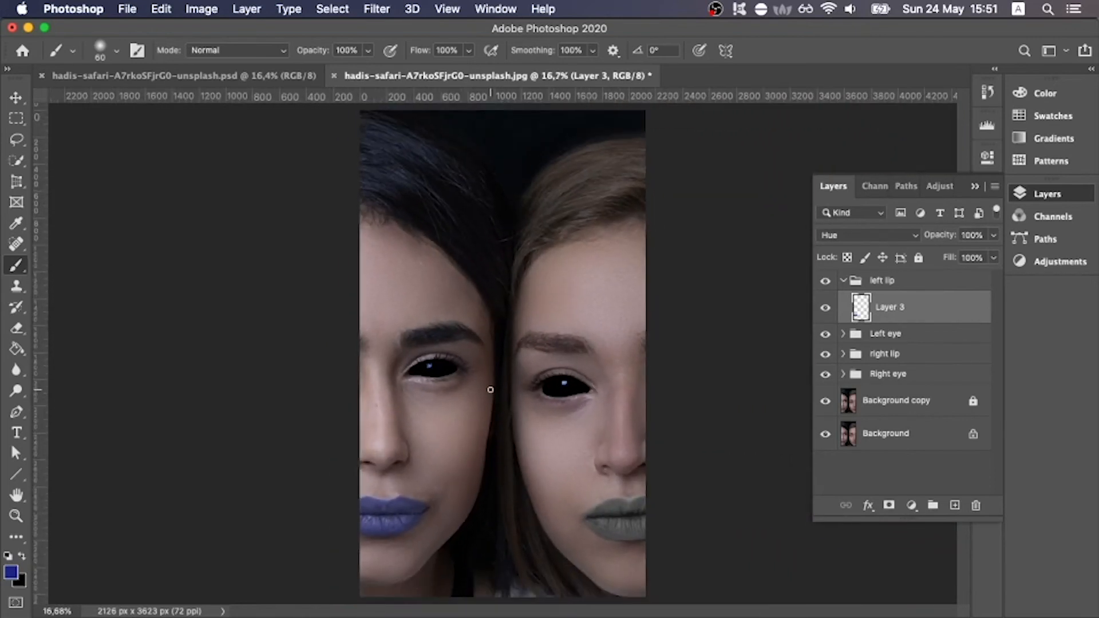
key(v)
scroll(490, 391, down, 1)
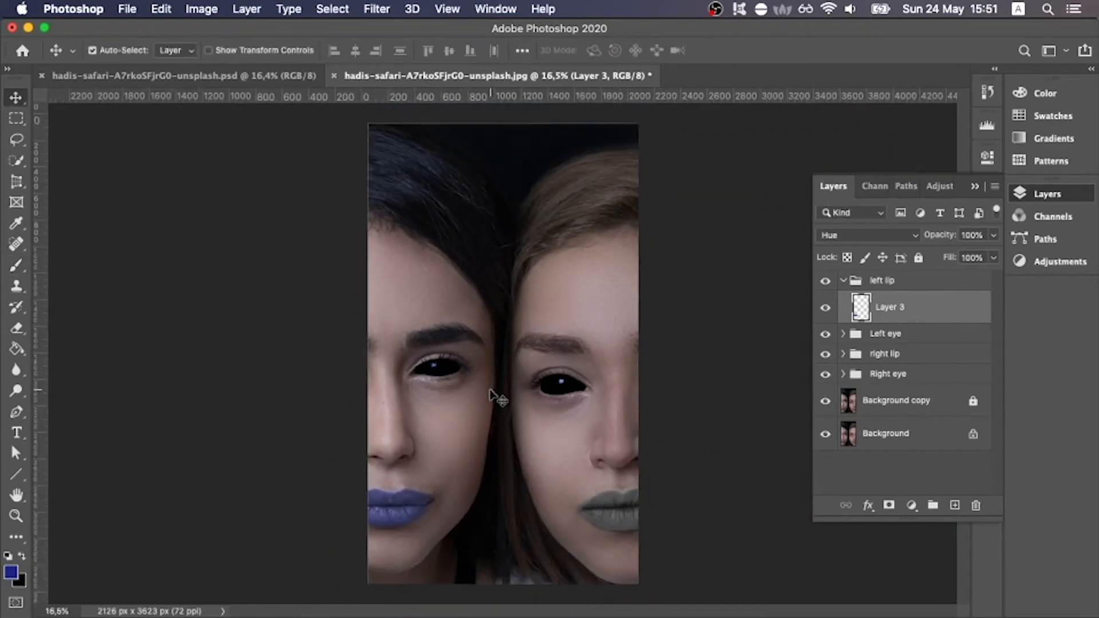
scroll(490, 391, up, 1)
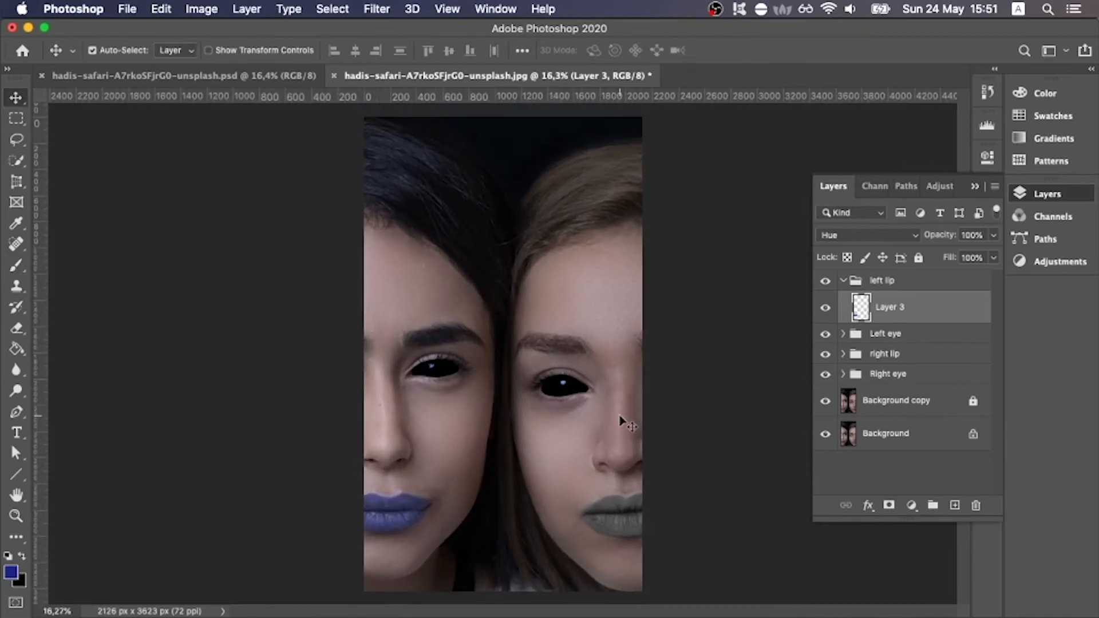
click(840, 281)
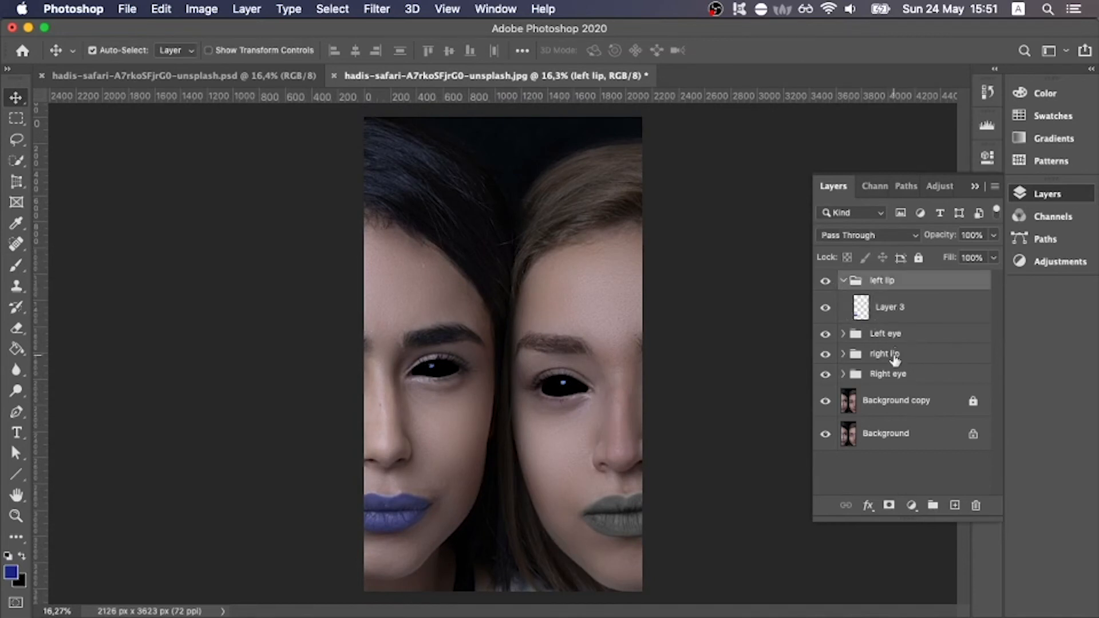
- Group the left lip, Left eye, right lip and Right eye groups together with the Background copy layer into one new group
click(929, 409)
shift+click(909, 281)
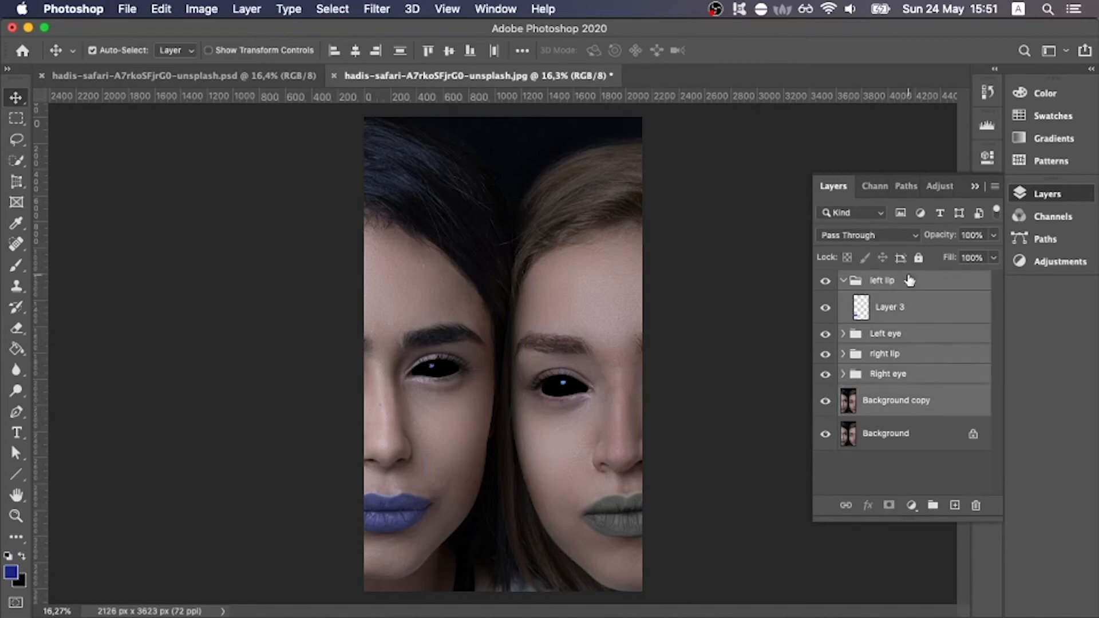
click(843, 281)
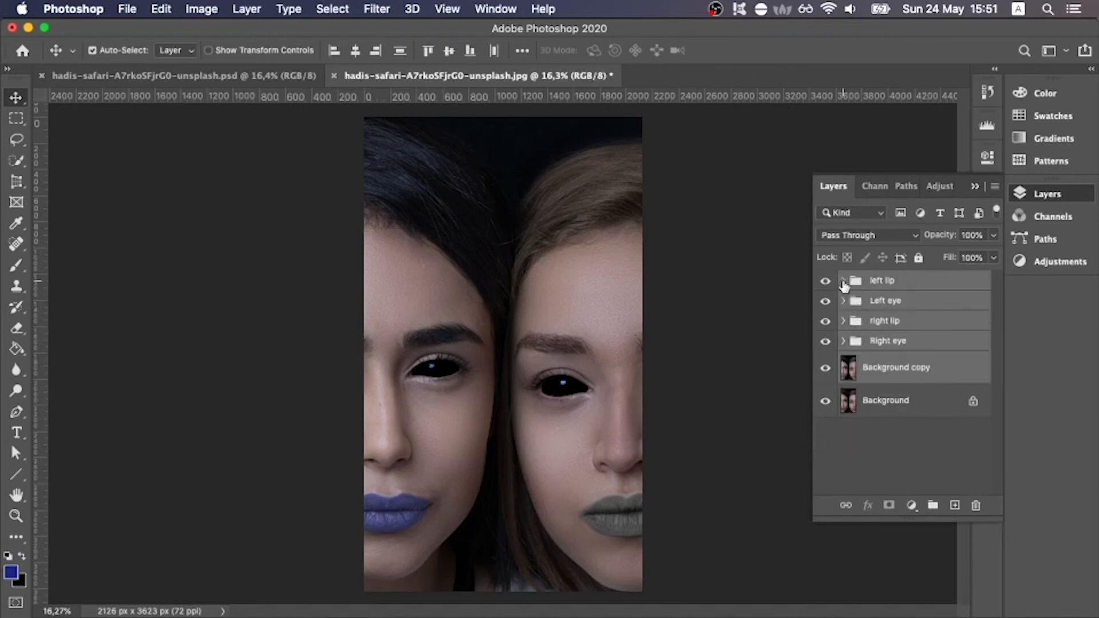
right_click(917, 280)
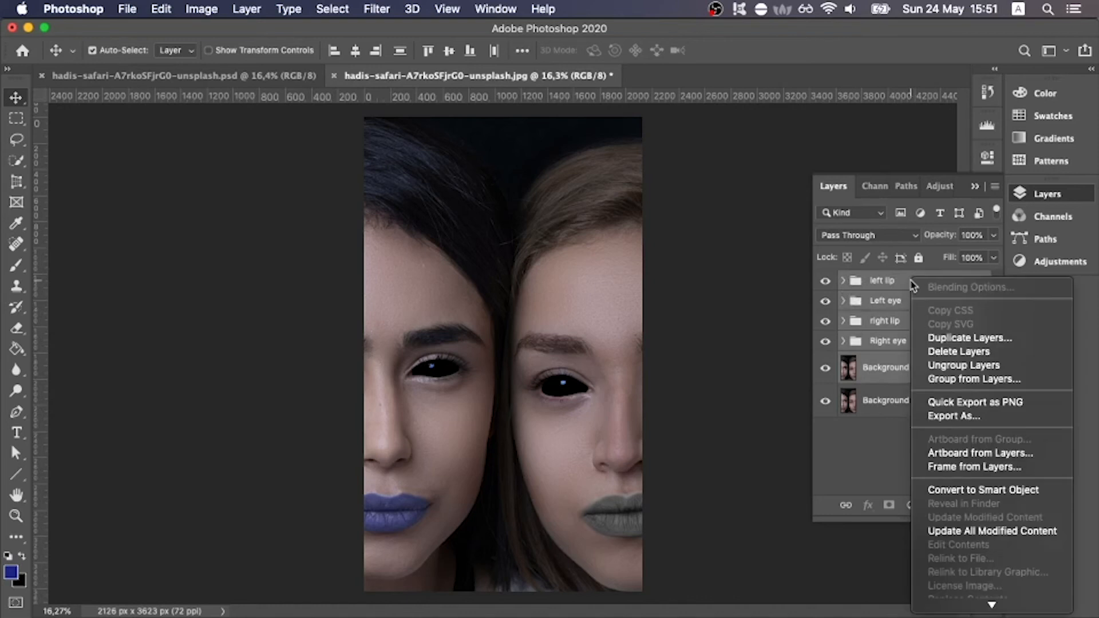
click(973, 379)
key(Return)
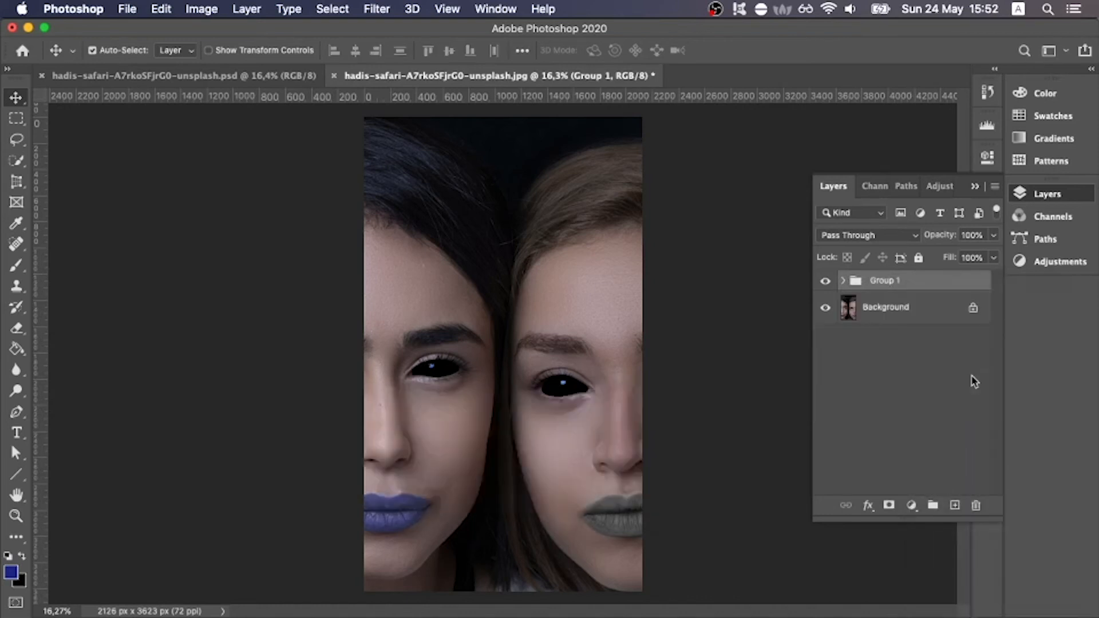
- Duplicate Group 1 and merge the duplicate into a single flattened layer
right_click(906, 285)
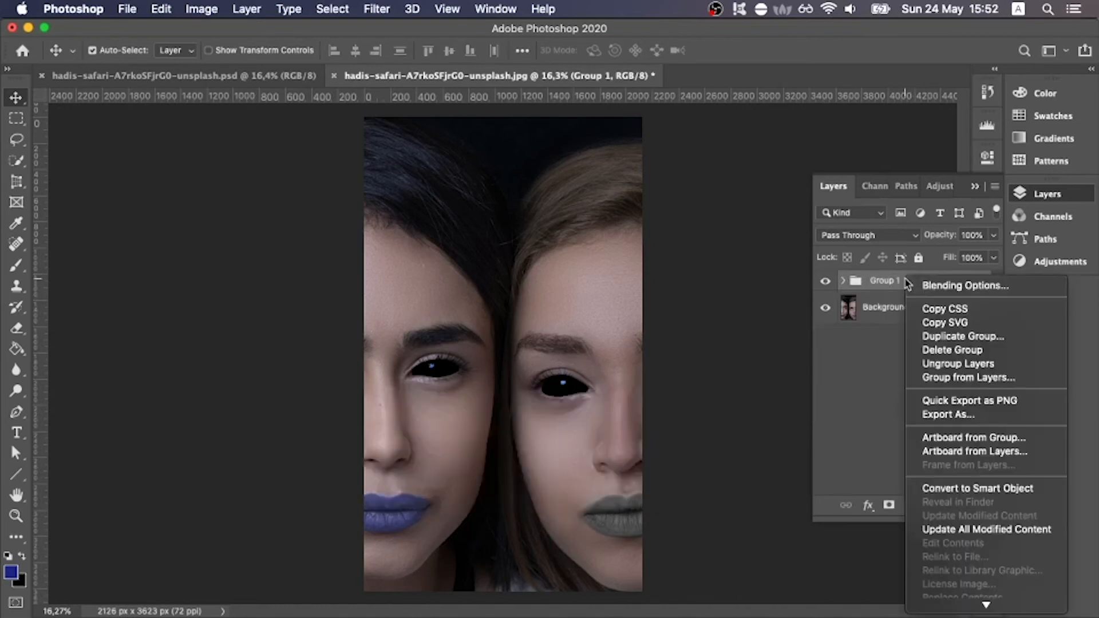
click(970, 338)
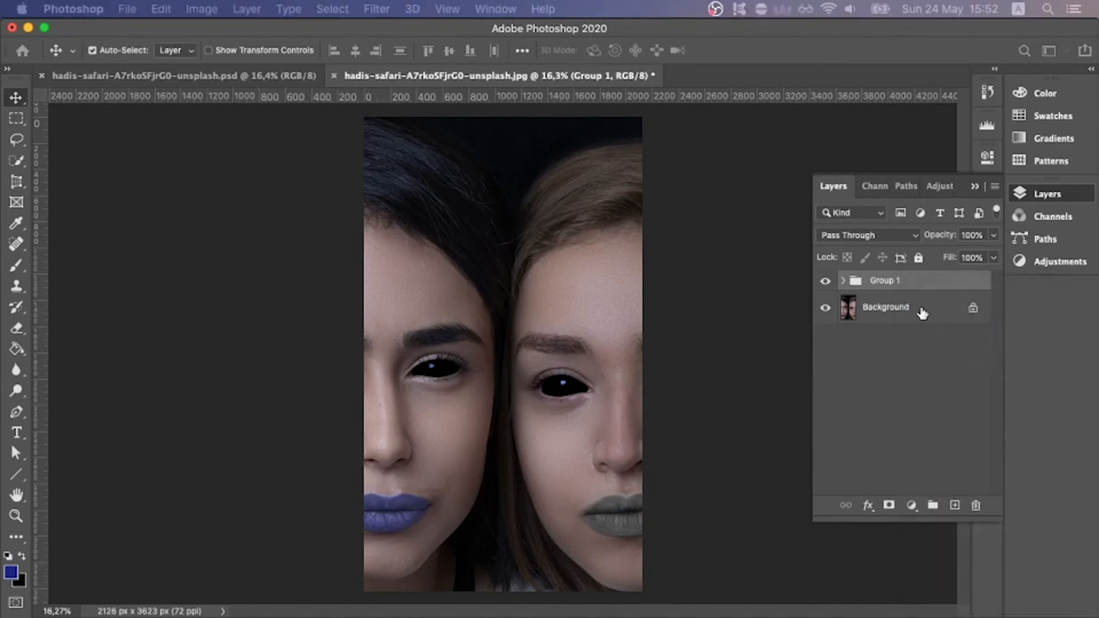
key(Return)
right_click(879, 285)
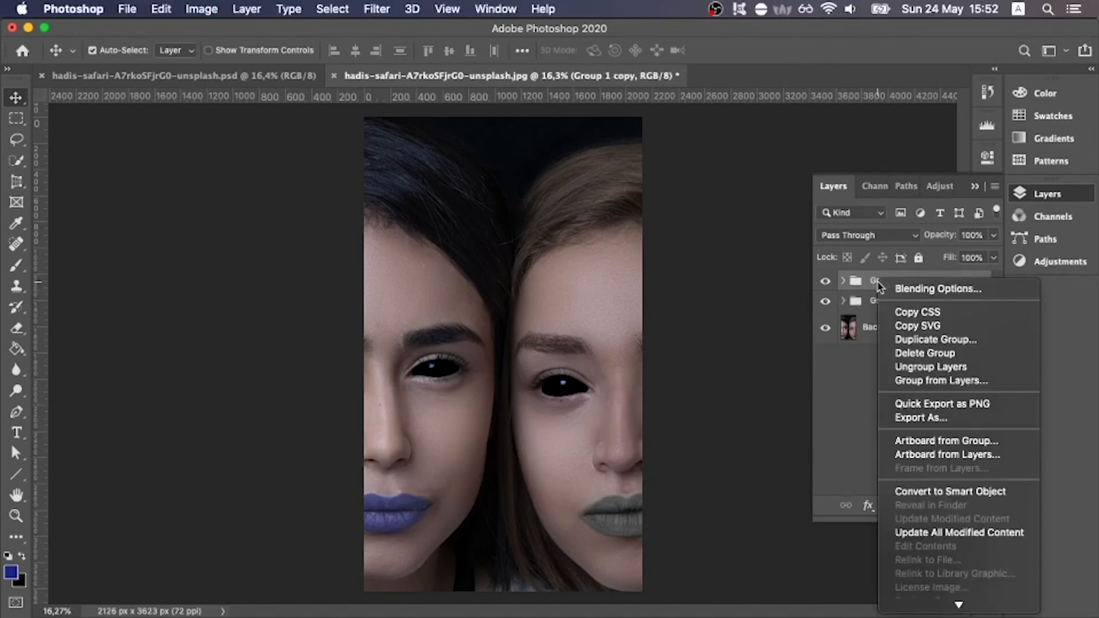
click(951, 473)
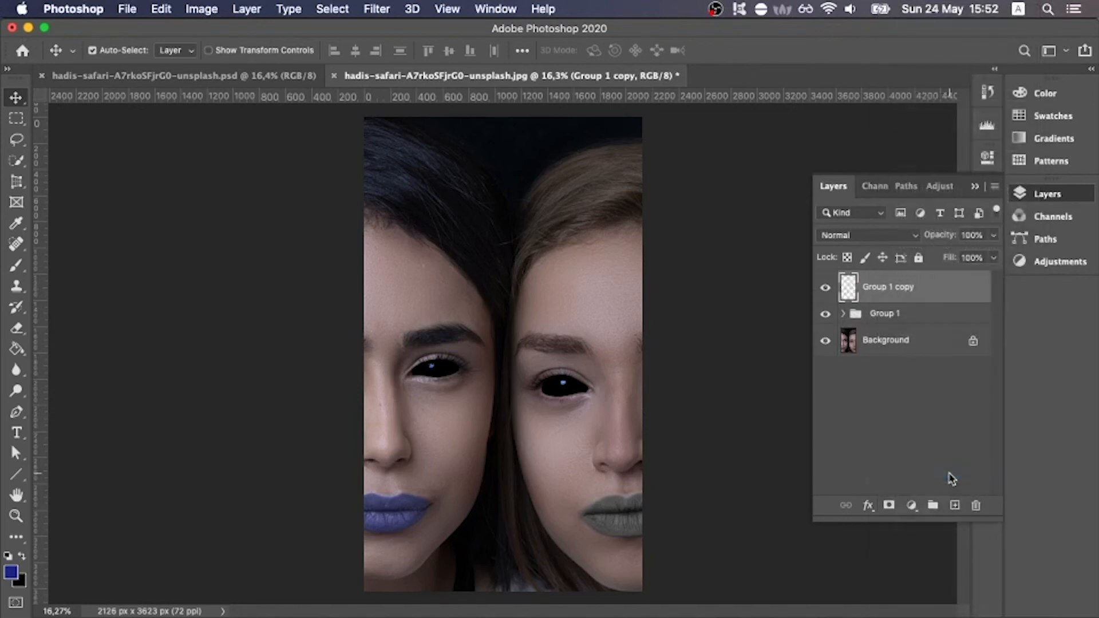
- Hide Group 1, keeping only the merged Group 1 copy layer and the Background visible
click(825, 314)
click(825, 341)
click(825, 287)
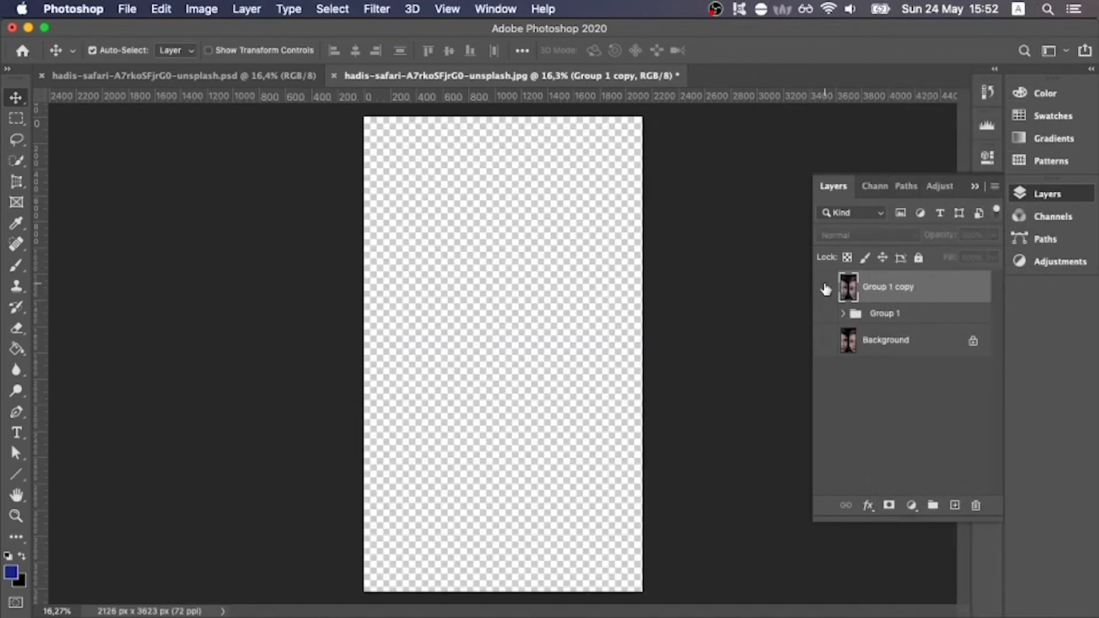
click(826, 287)
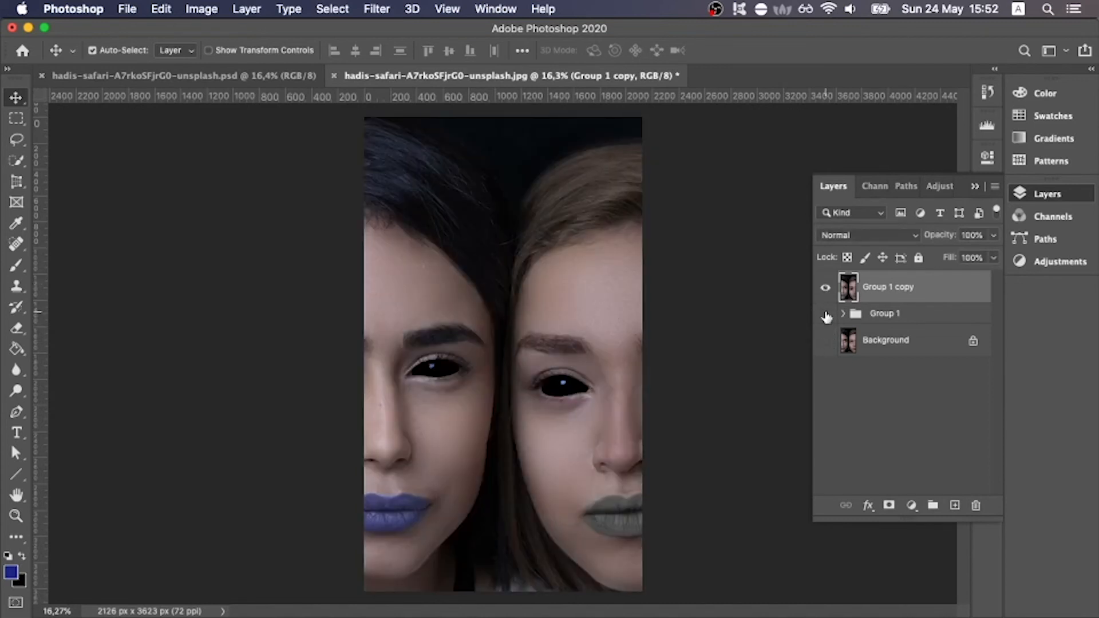
click(825, 340)
- Open the Camera Raw Filter on the merged Group 1 copy layer and set Temperature and Tint to +9 each
click(375, 8)
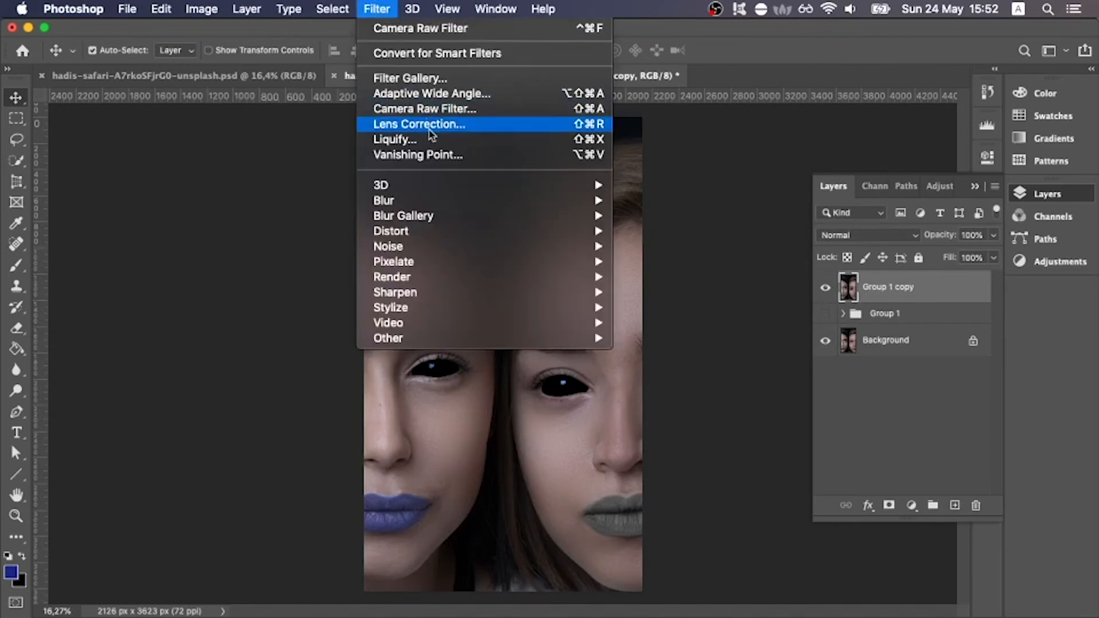
click(435, 109)
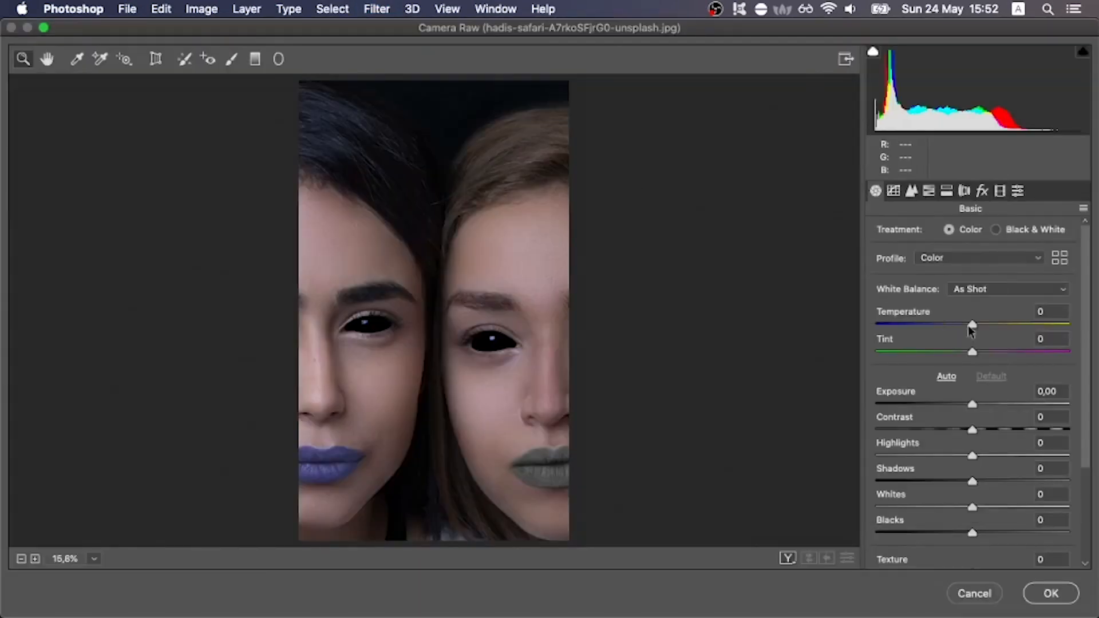
drag(973, 326, 983, 325)
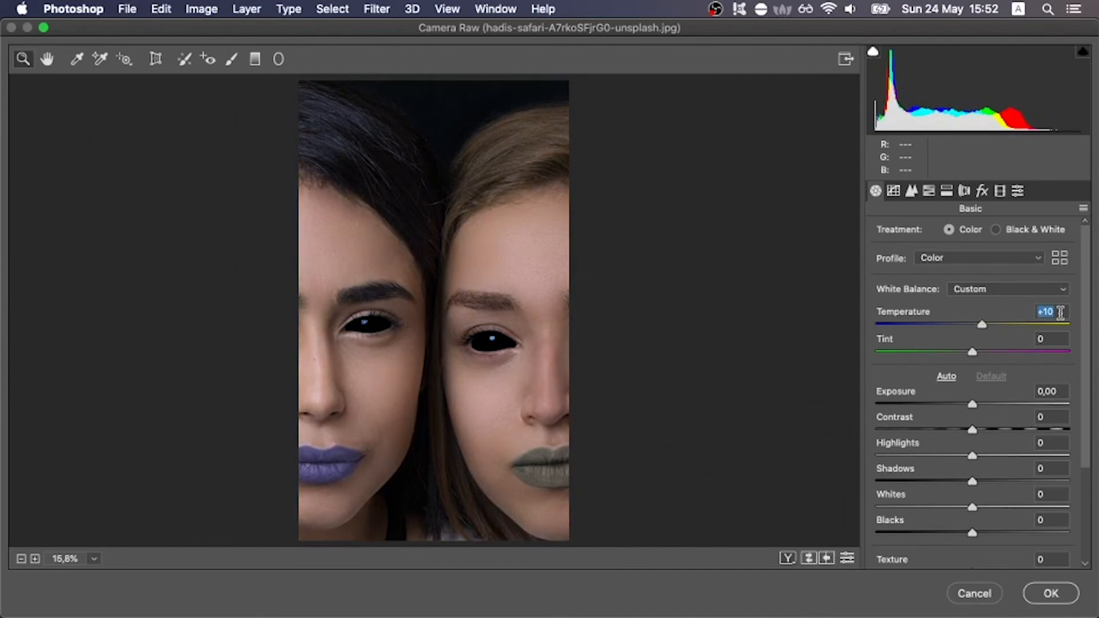
key(BackSpace)
text(99)
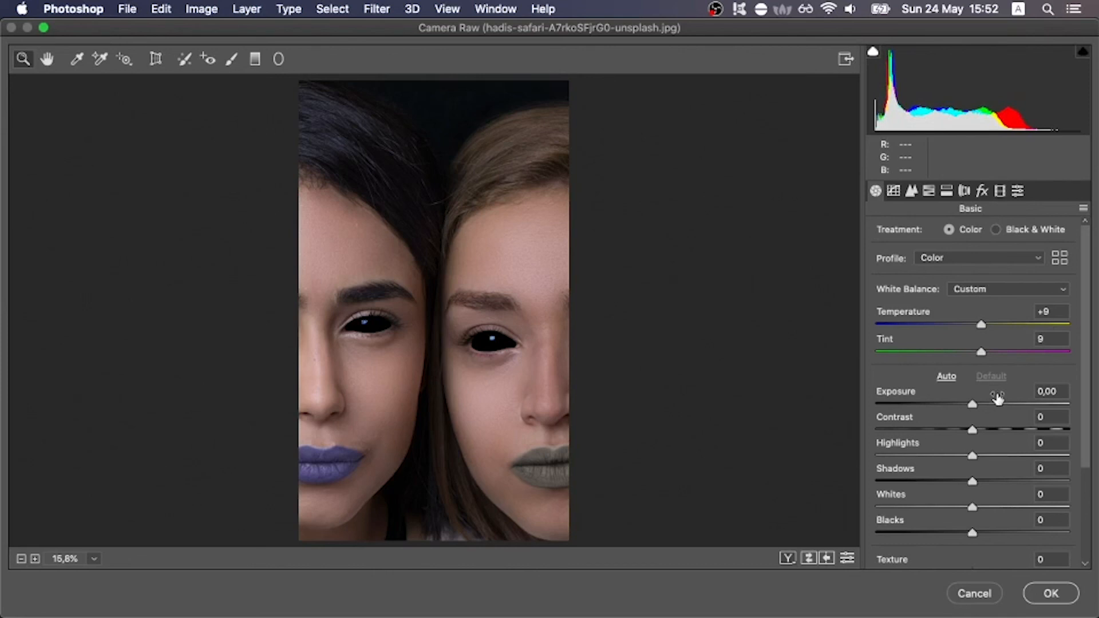
- Set Contrast to +100 and Highlights to -100 in the Camera Raw basic adjustments
scroll(981, 472, down, 1)
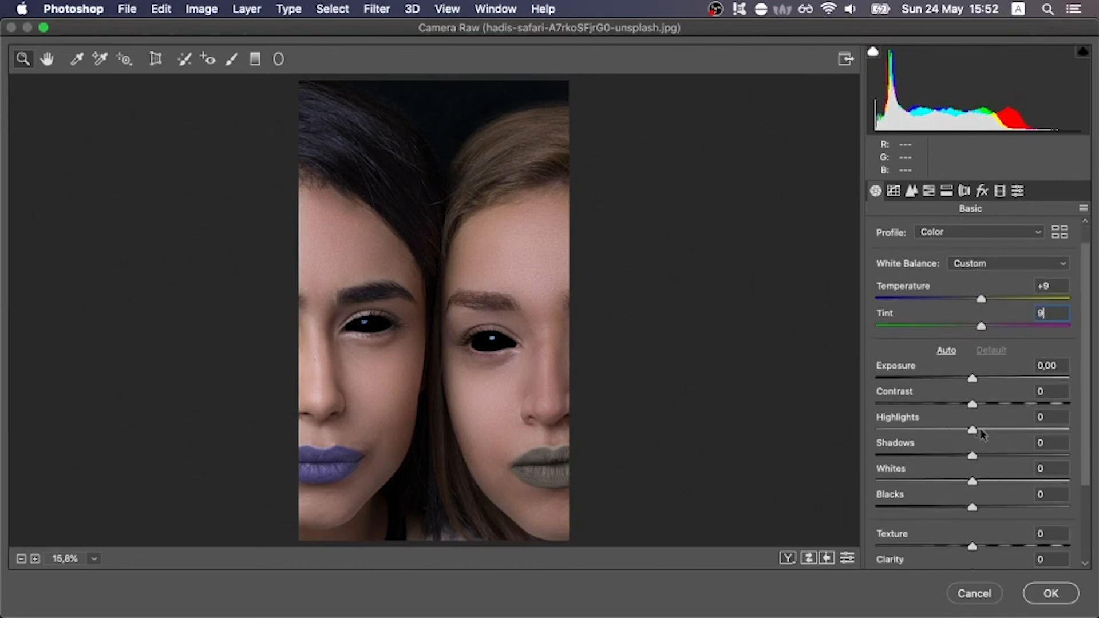
drag(972, 404, 1078, 388)
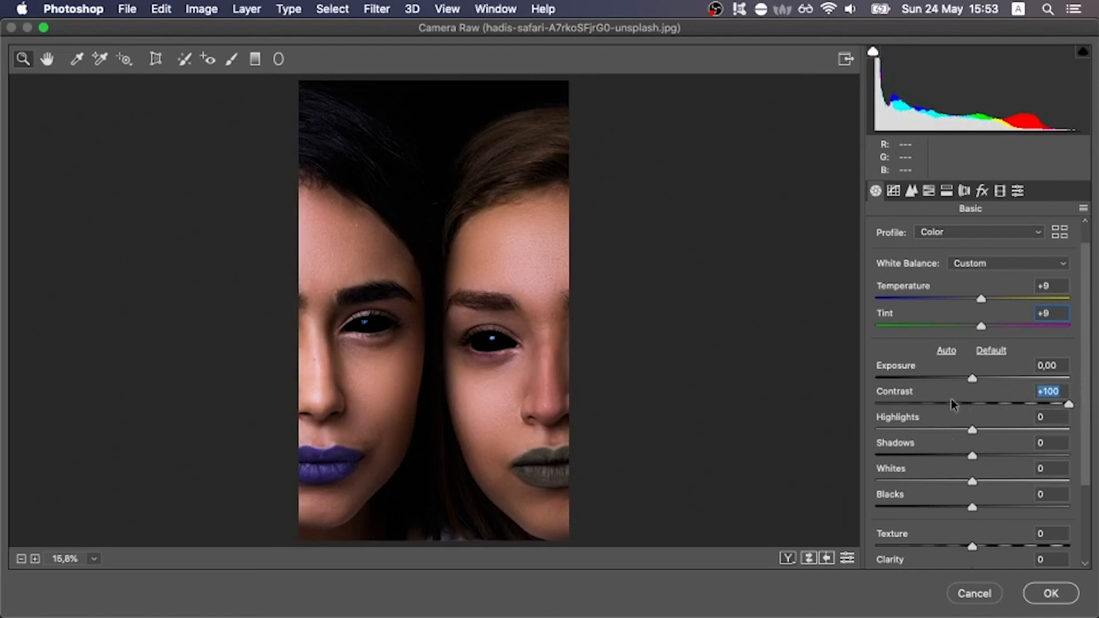
scroll(980, 415, down, 3)
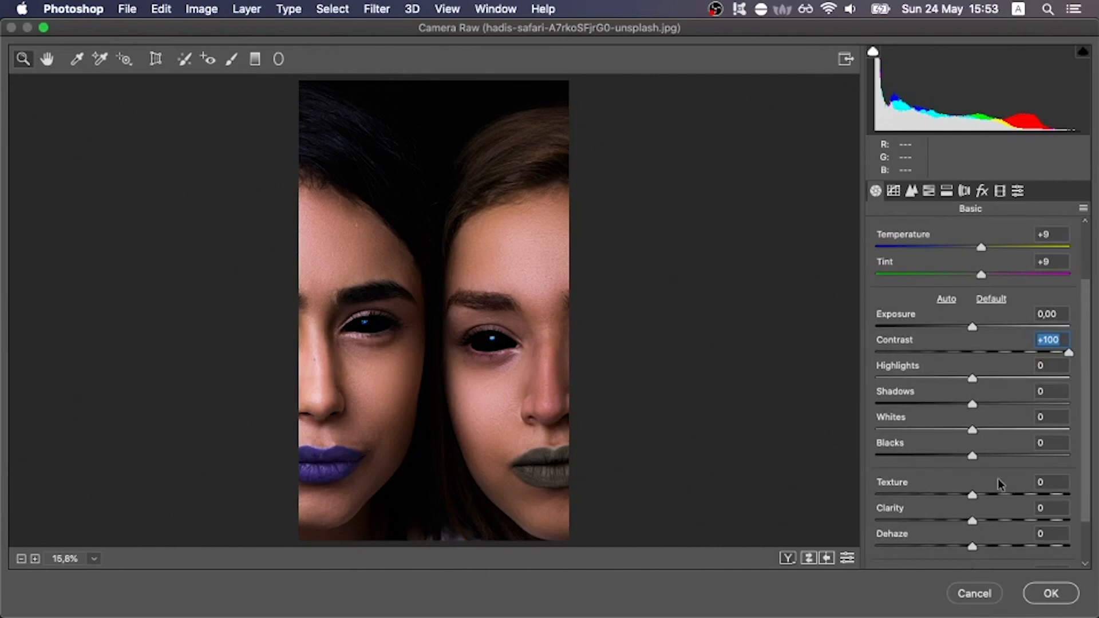
scroll(998, 479, down, 2)
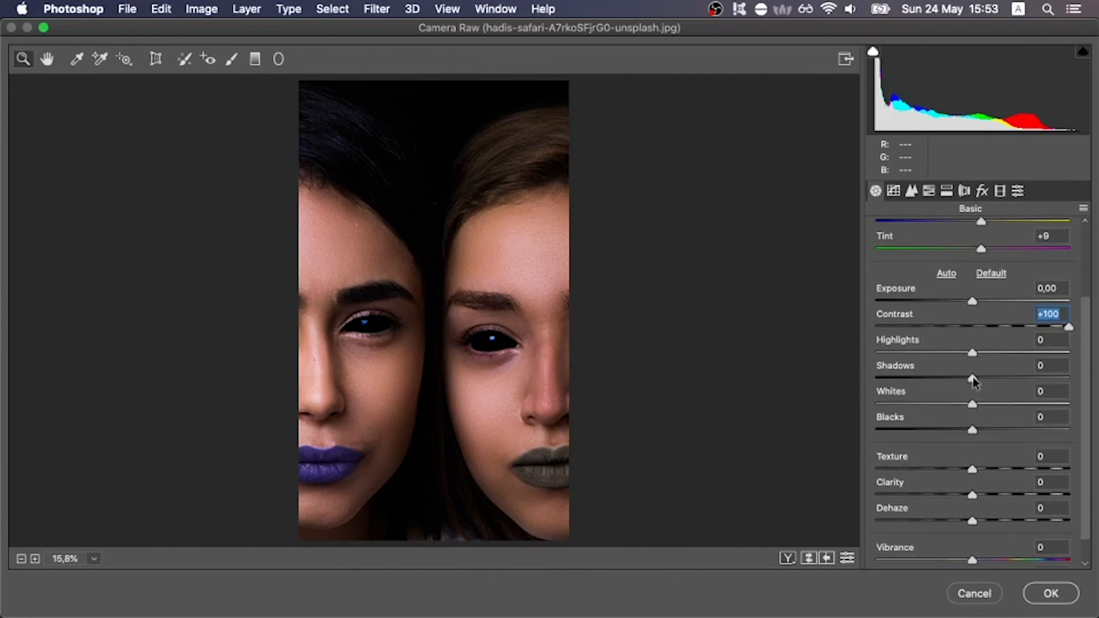
drag(973, 381, 876, 358)
- Try out the Shadows, Blacks, Texture and Clarity adjustments and reset them to neutral
key(BackSpace)
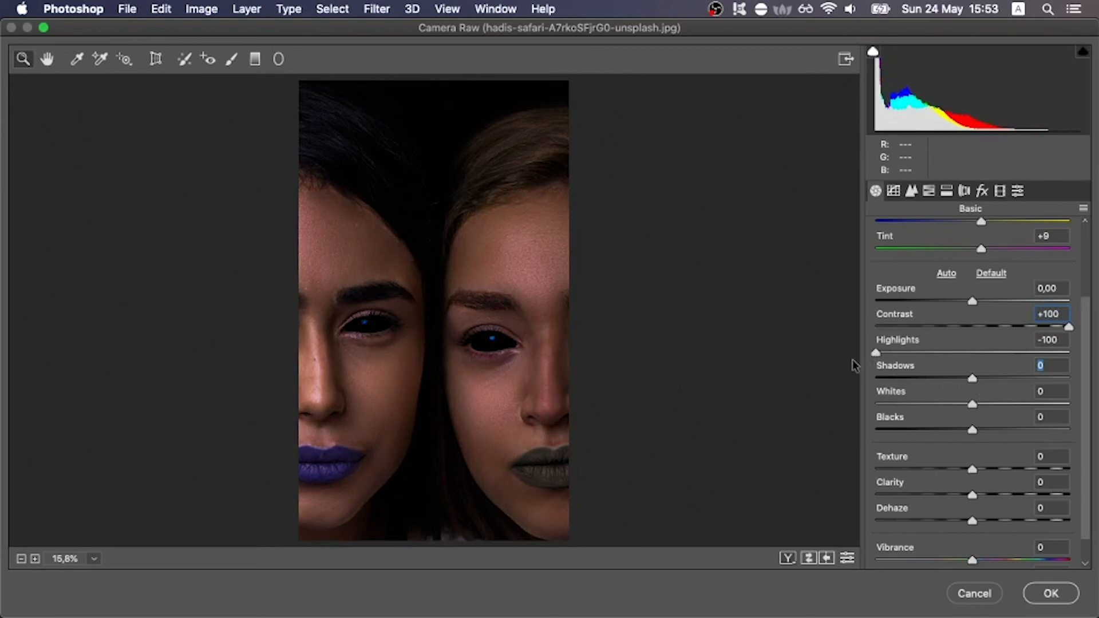
key(shift+Tab)
drag(973, 379, 973, 430)
key(BackSpace)
key(BackSpace)
drag(973, 467, 1050, 452)
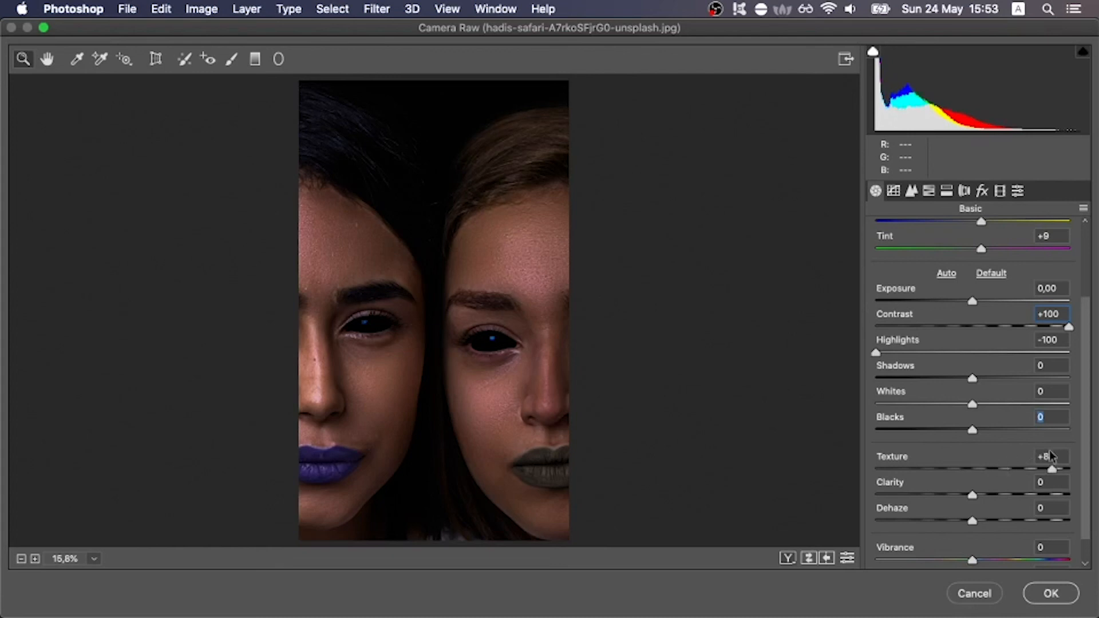
click(1053, 456)
text(0)
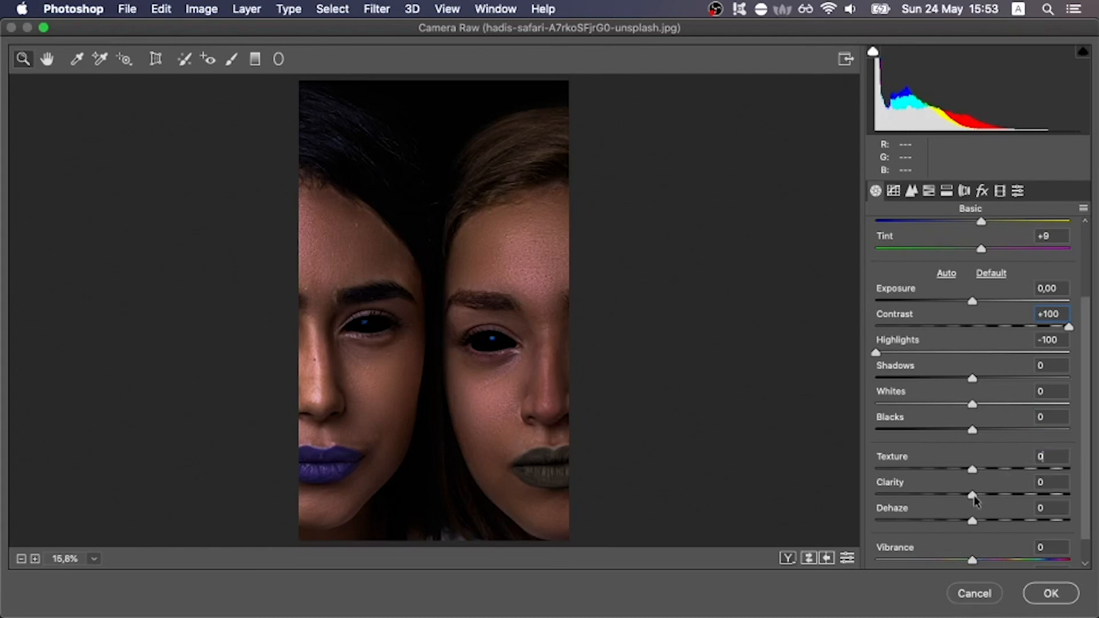
drag(972, 495, 1005, 494)
key(BackSpace)
- Apply the Camera Raw adjustments to the Group 1 copy layer
scroll(977, 540, down, 1)
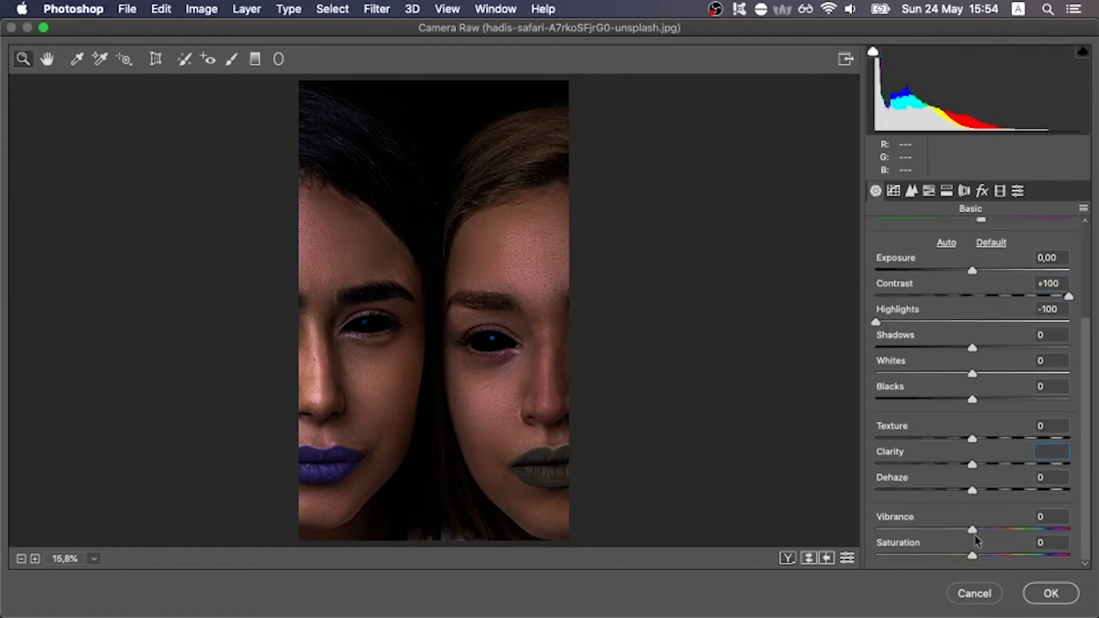
scroll(977, 541, down, 1)
scroll(977, 388, up, 5)
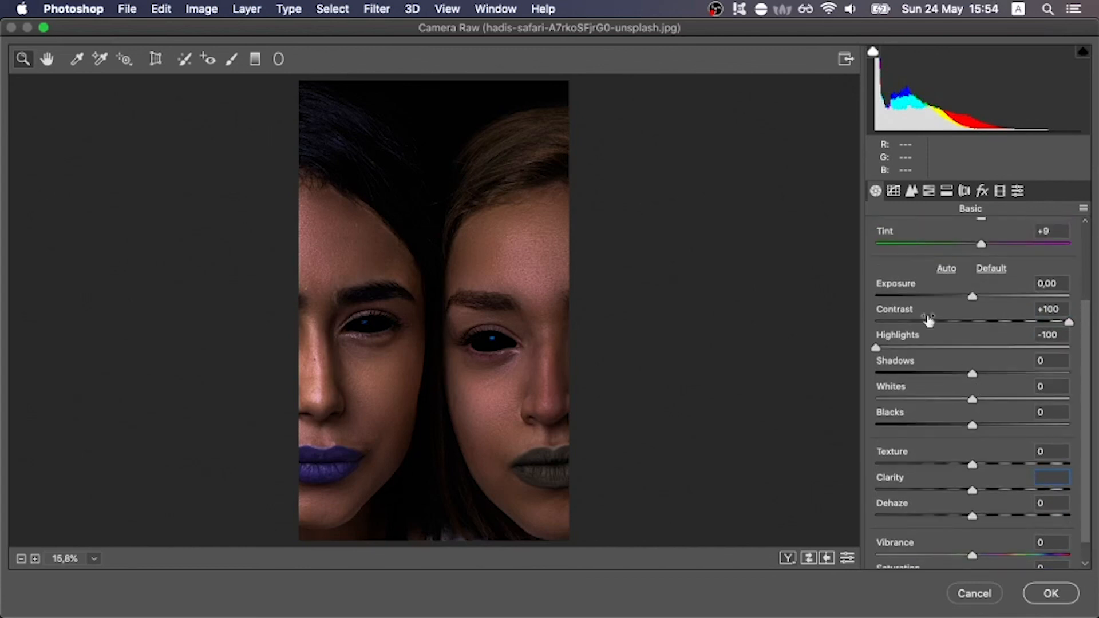
click(1052, 595)
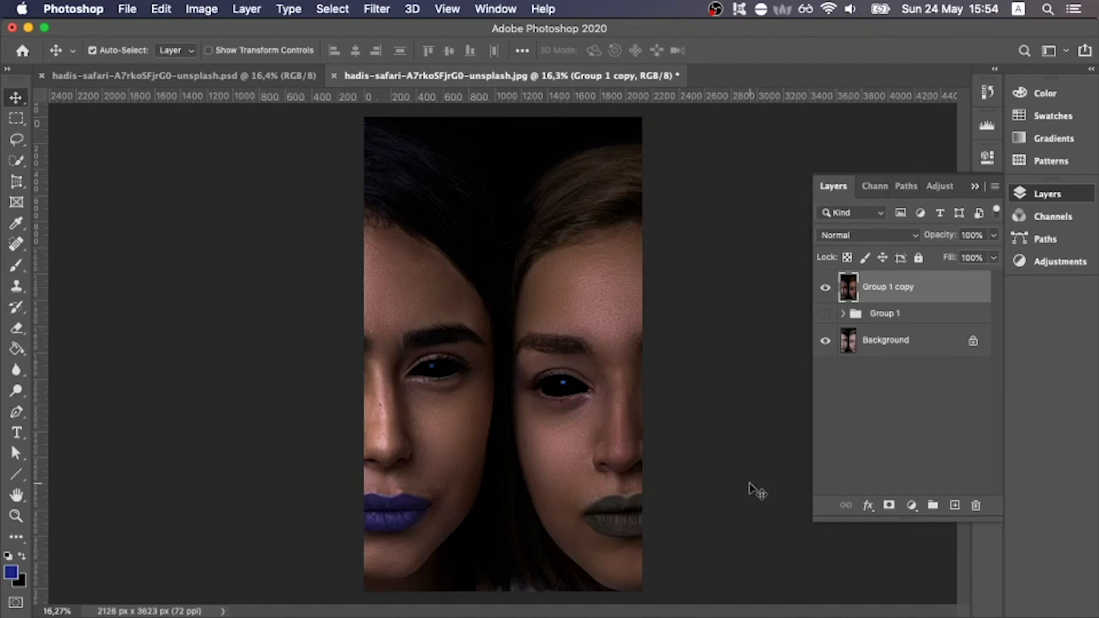
- Compare the graded portrait with the original photo by toggling the Group 1 copy layer's visibility, leaving it visible
click(826, 288)
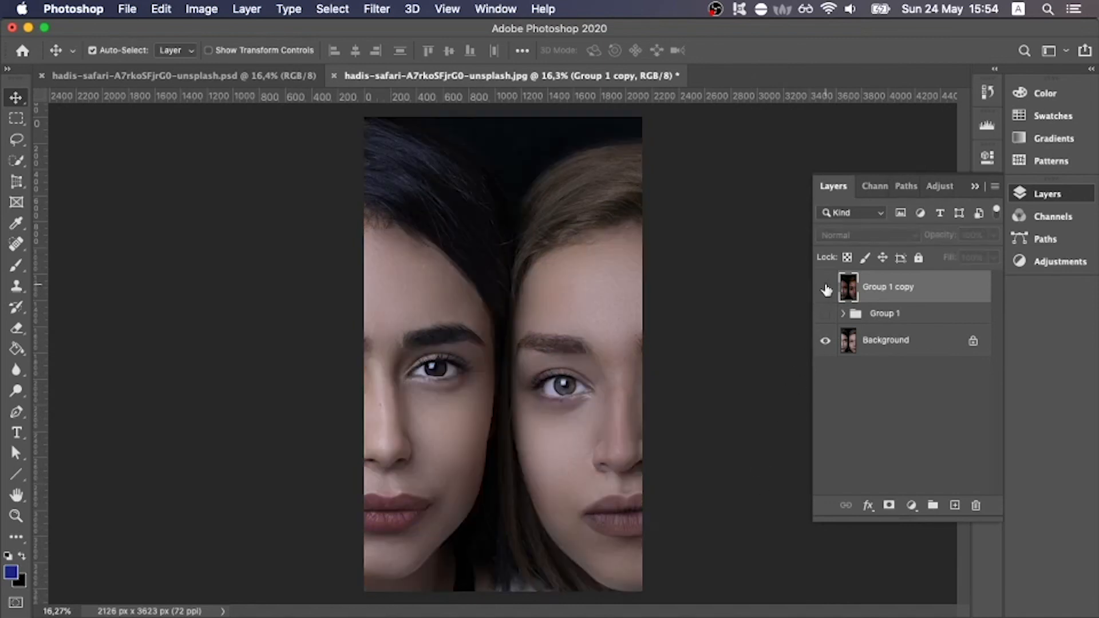
click(825, 288)
click(826, 288)
click(825, 288)
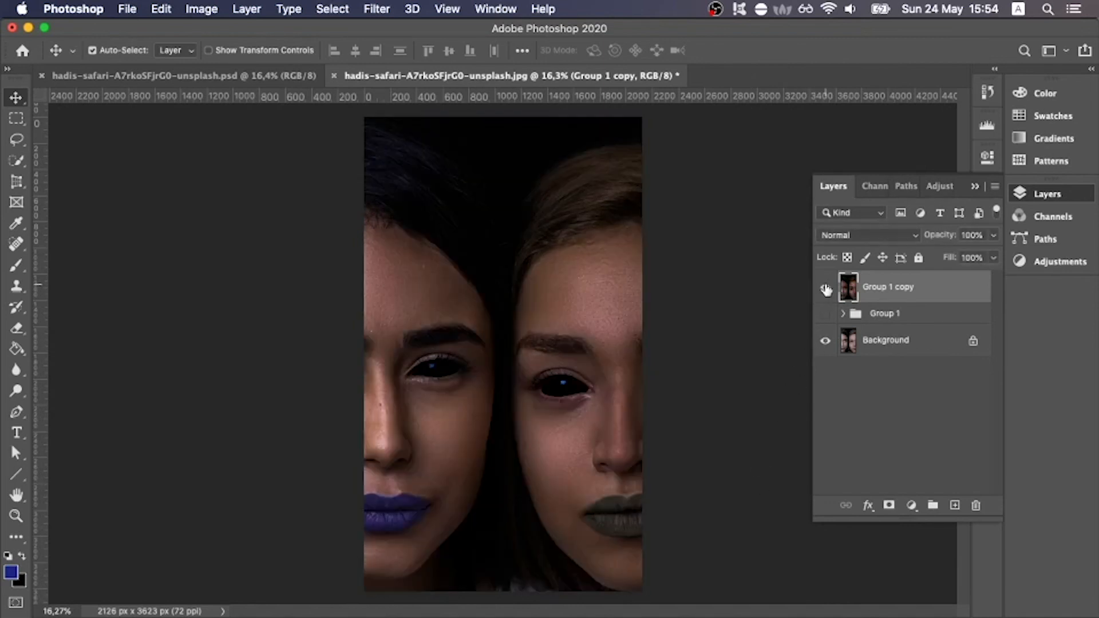
click(826, 288)
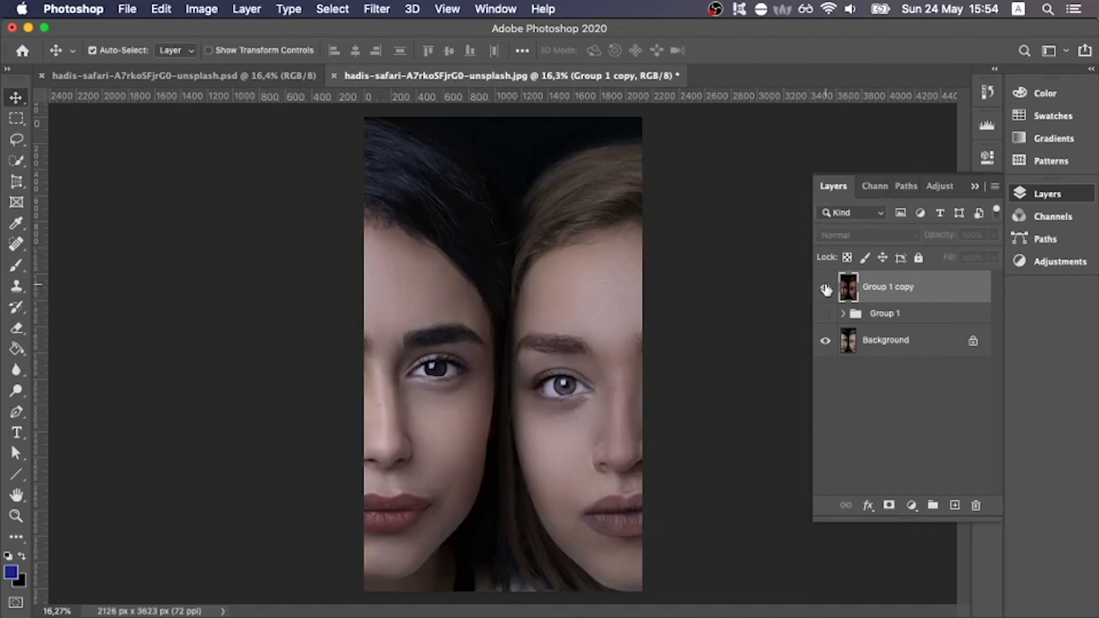
click(825, 288)
click(826, 288)
click(826, 288)
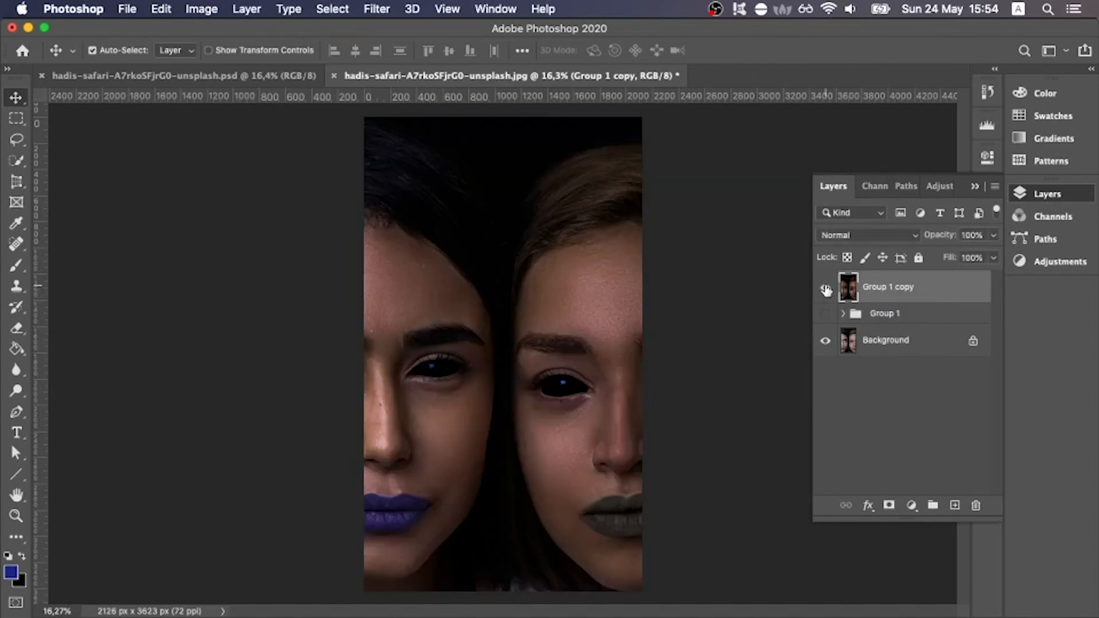